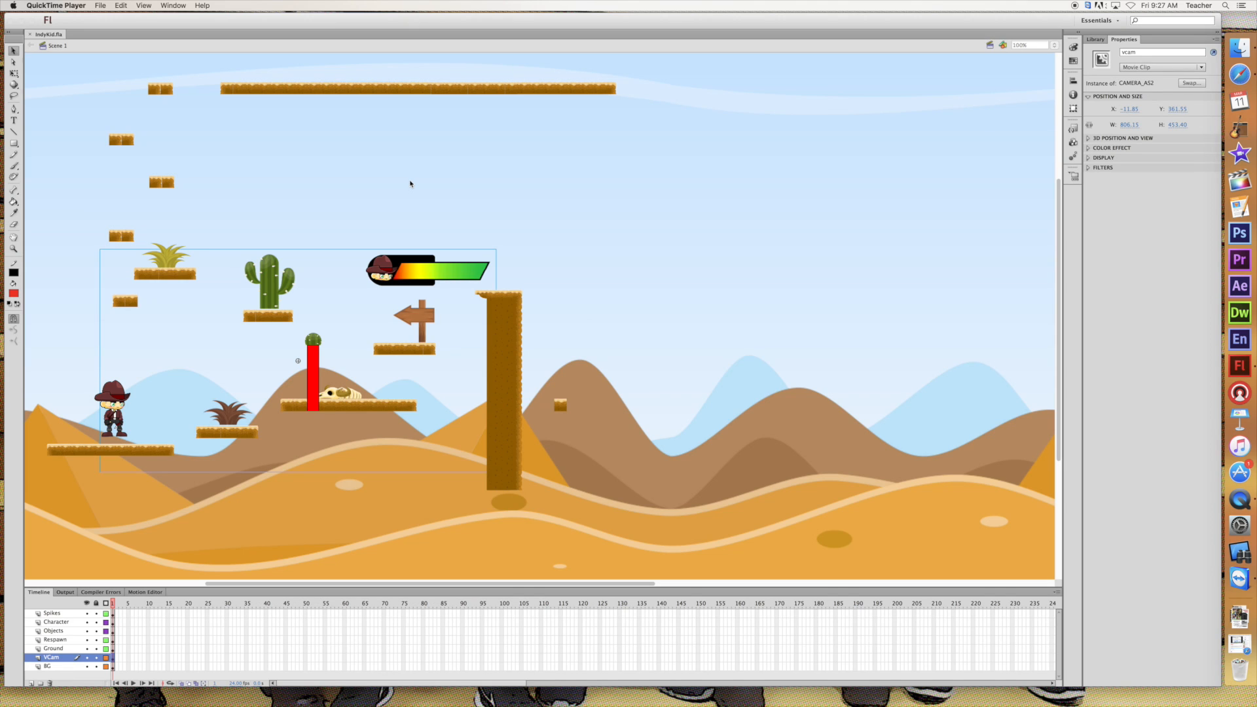
Test the movie by steering the character into the rotating spike until the health bar drains, and close the preview
{"action": "left_click", "coordinate": [474, 209]}
{"action": "key", "text": "super+Return"}
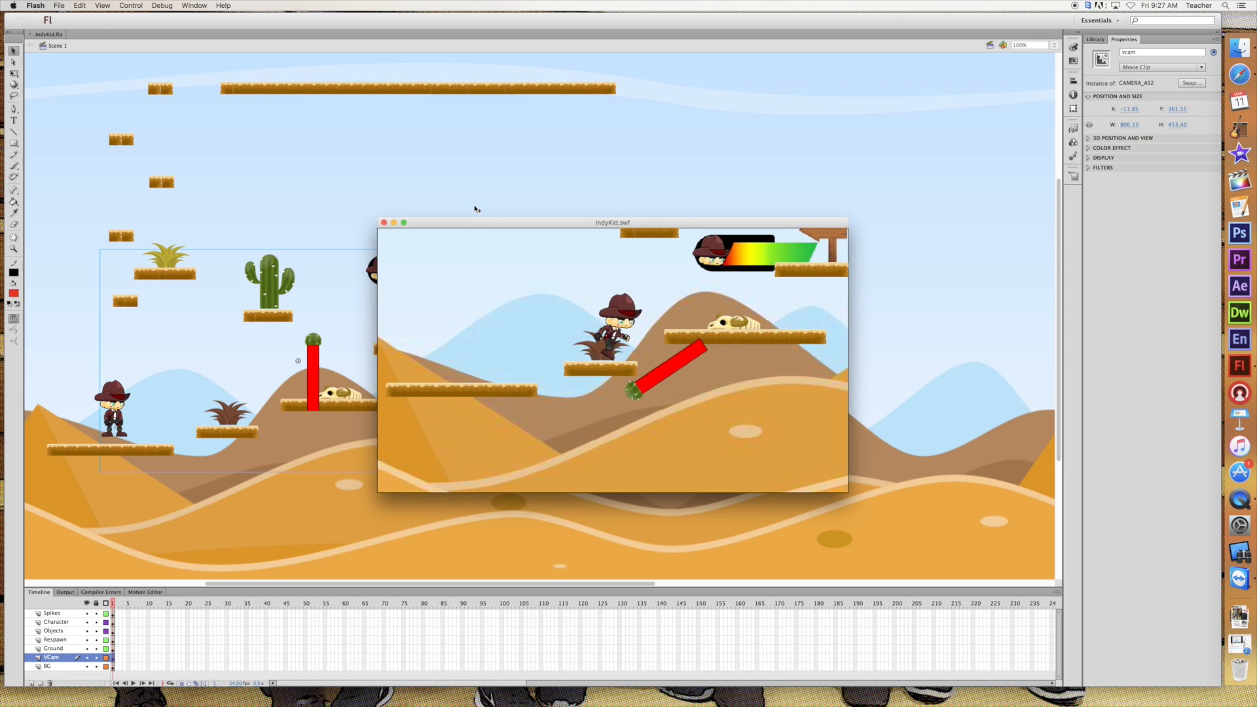
{"action": "key", "text": "Right"}
{"action": "key", "text": "Up"}
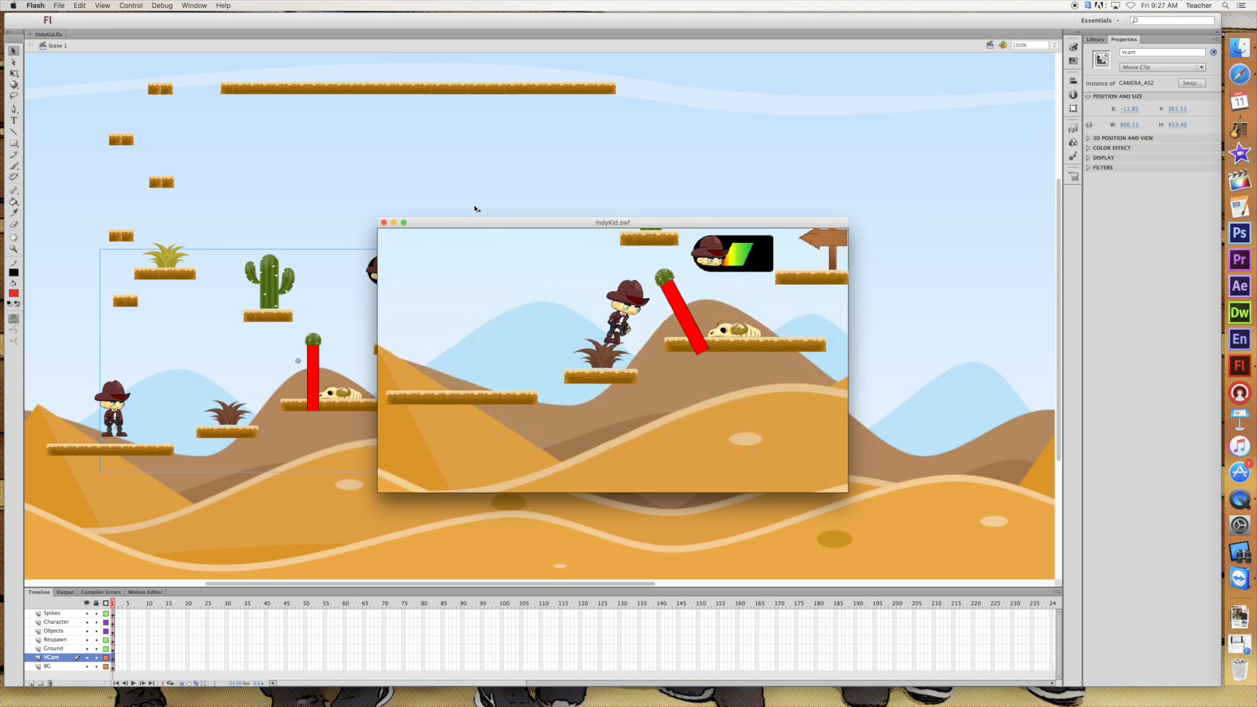
{"action": "key", "text": "Right"}
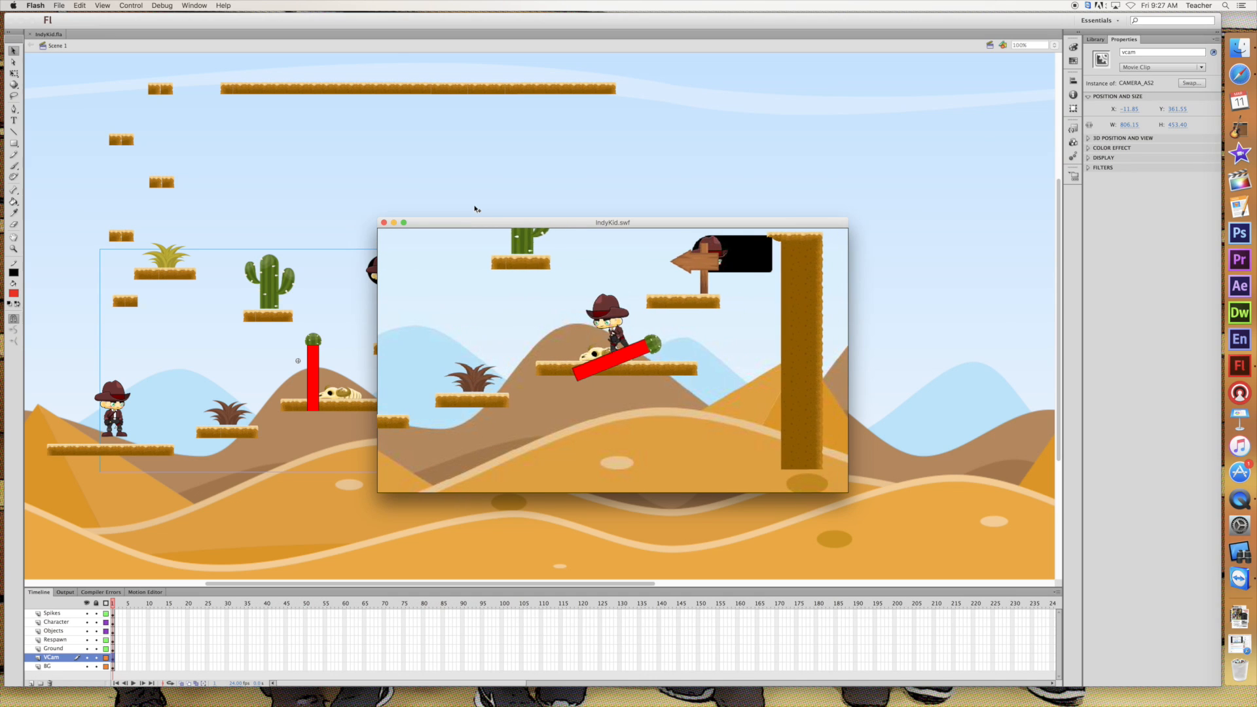
{"action": "key", "text": "Left"}
{"action": "key", "text": "Up"}
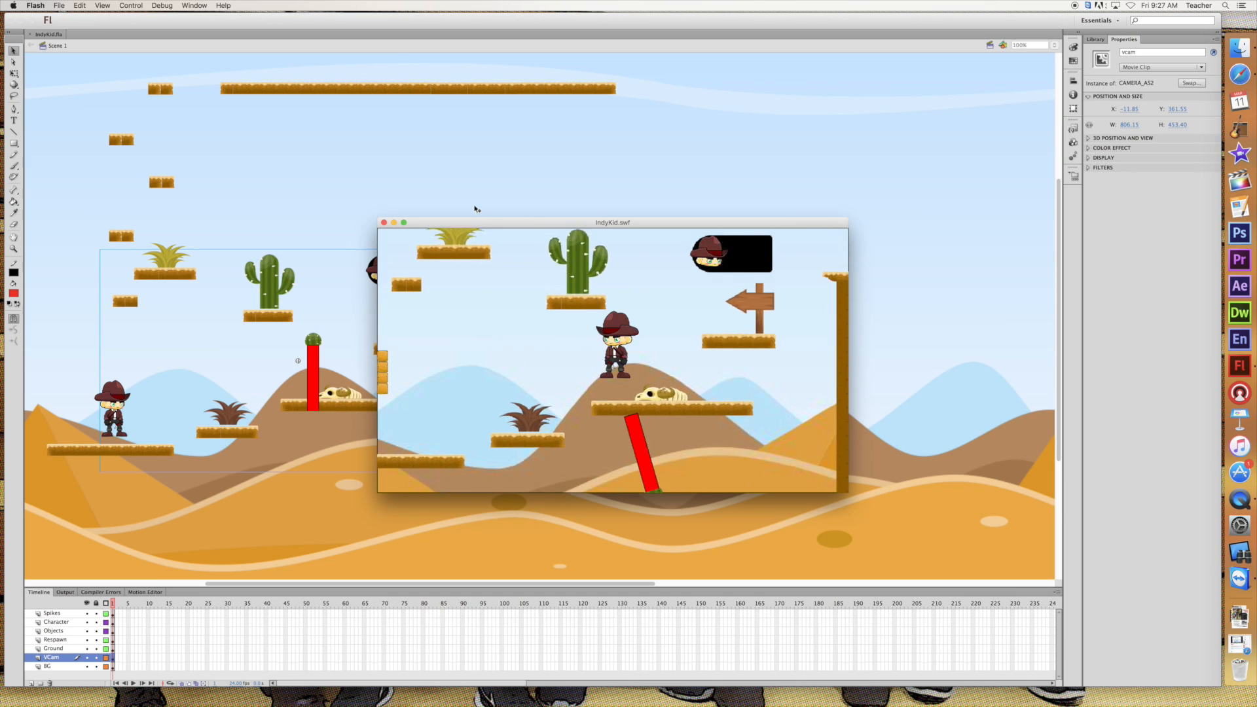
{"action": "key", "text": "Left"}
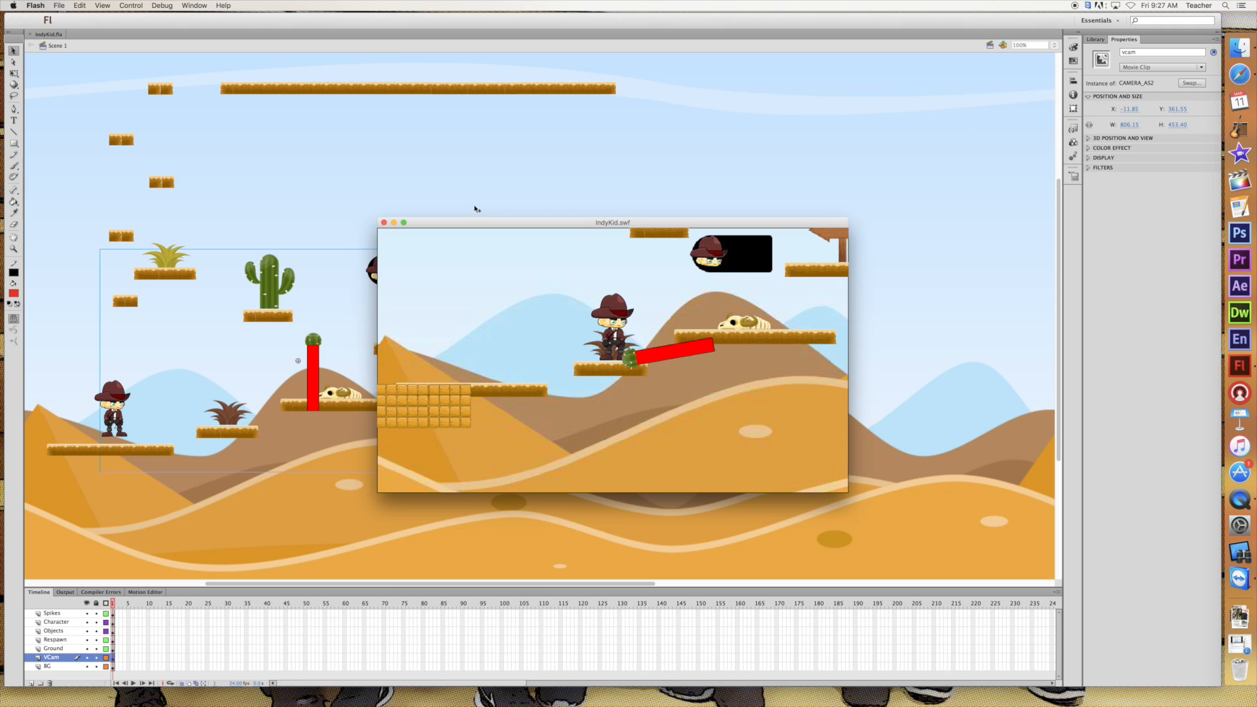
{"action": "left_click", "coordinate": [384, 223]}
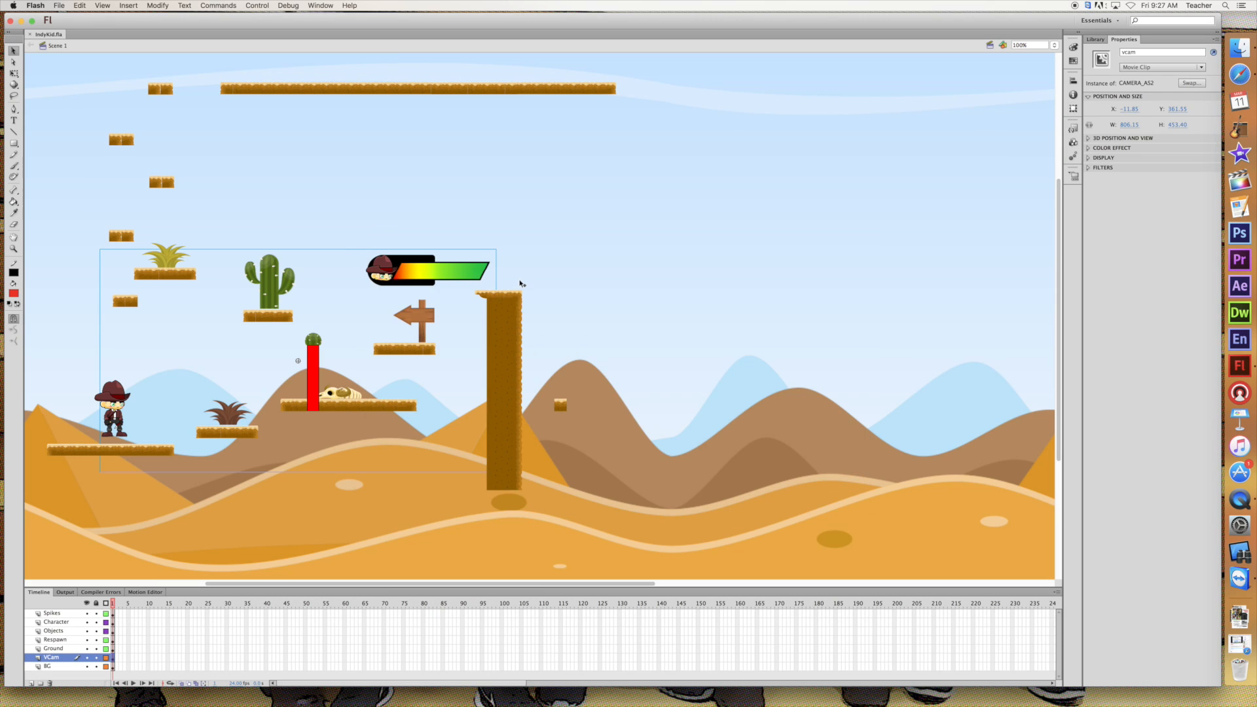
Open the health bar symbol on the HP layer inside the camera symbol and go to its last frame
{"action": "left_click", "coordinate": [349, 249]}
{"action": "double_click", "coordinate": [349, 249]}
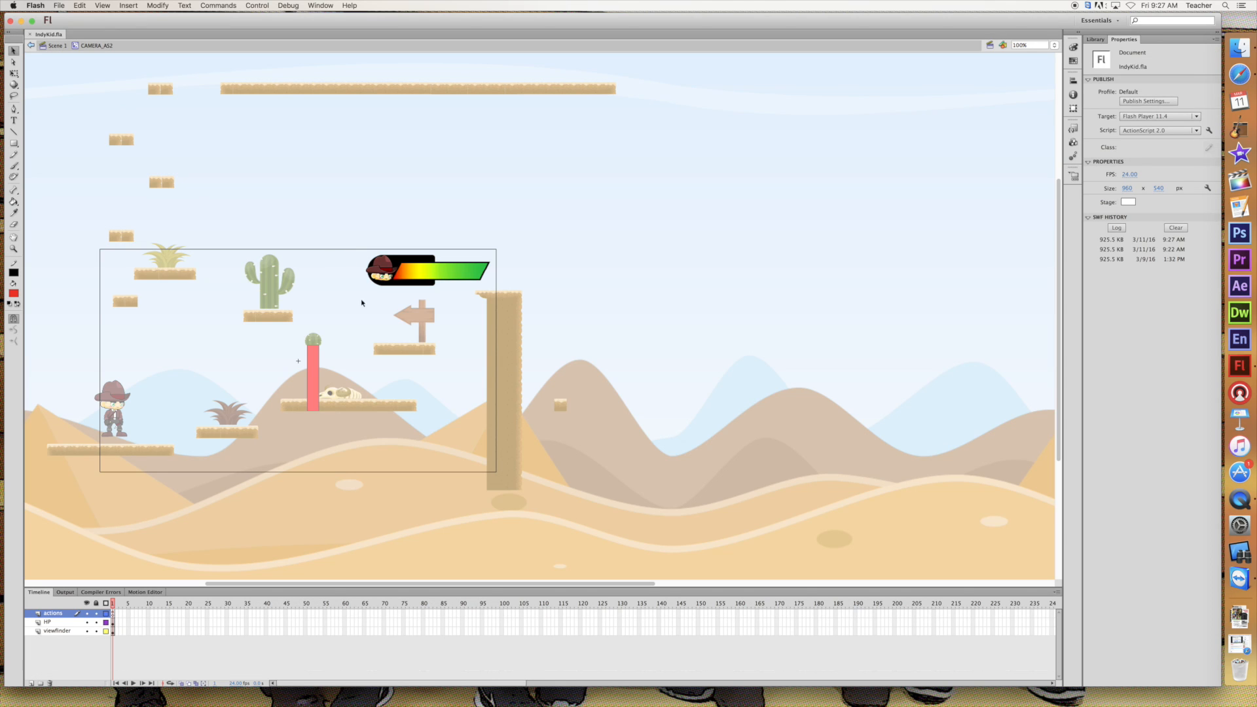
{"action": "left_click", "coordinate": [71, 622]}
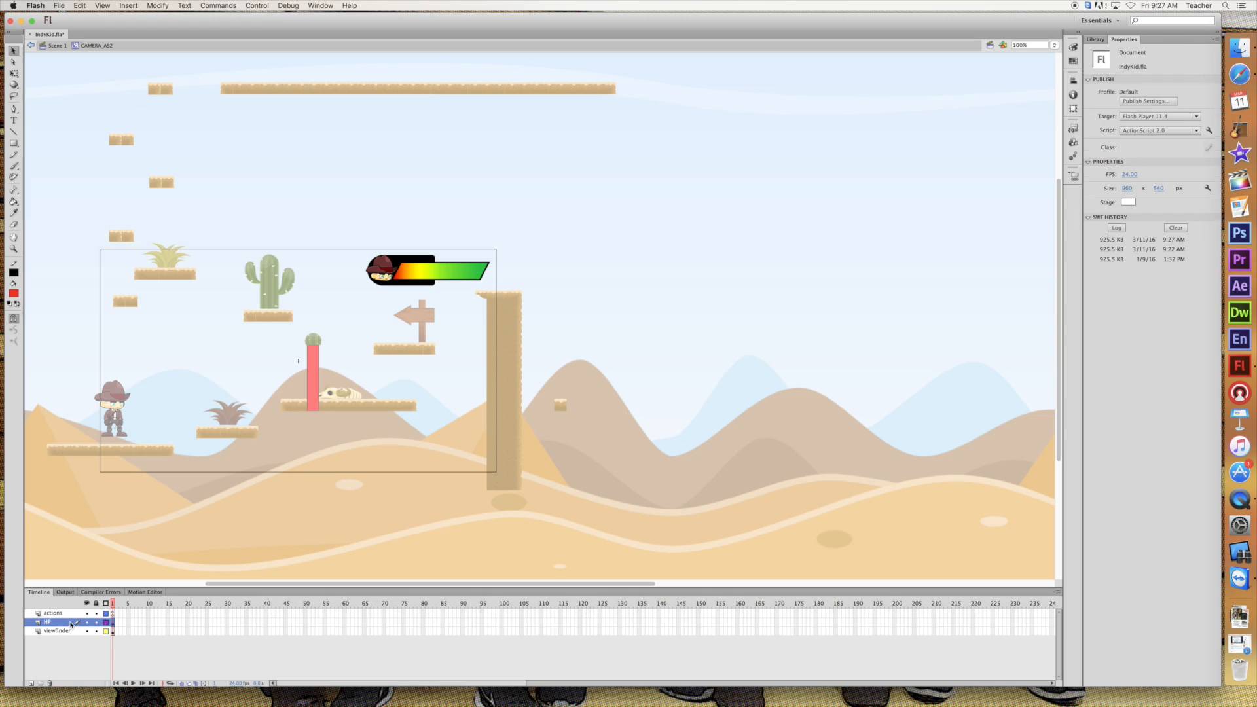
{"action": "double_click", "coordinate": [458, 274]}
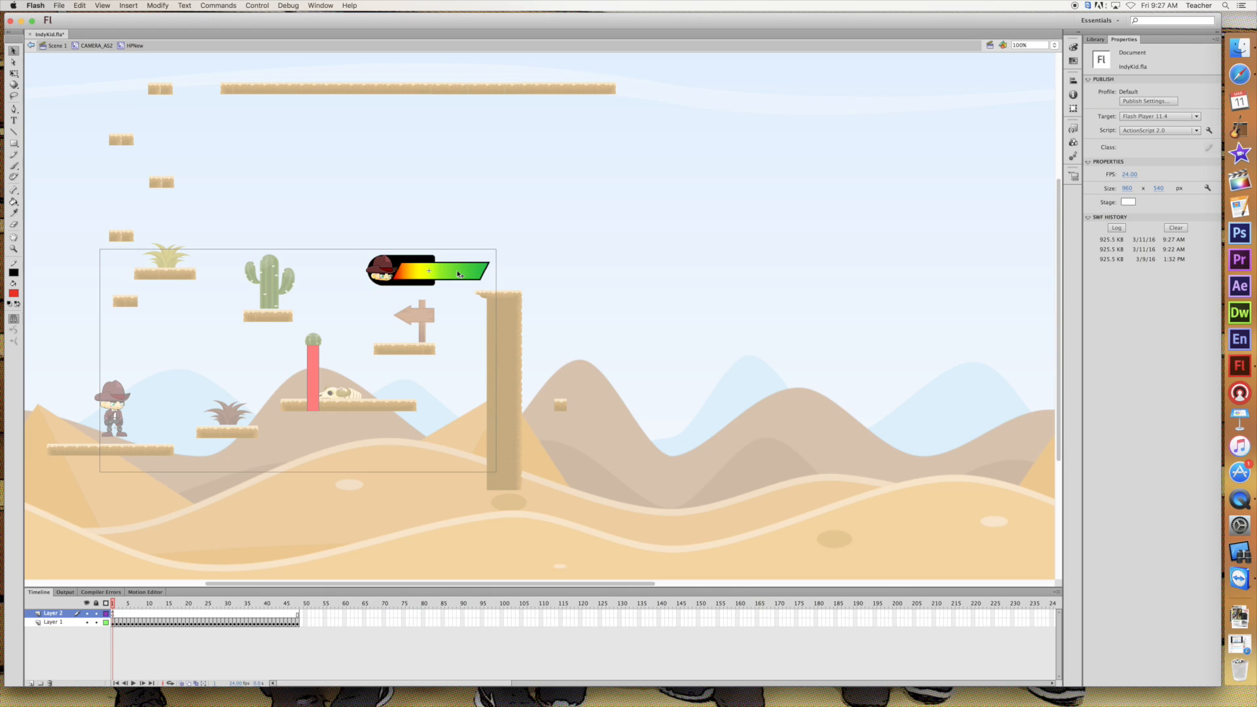
{"action": "left_click_drag", "start_coordinate": [114, 603], "coordinate": [298, 603]}
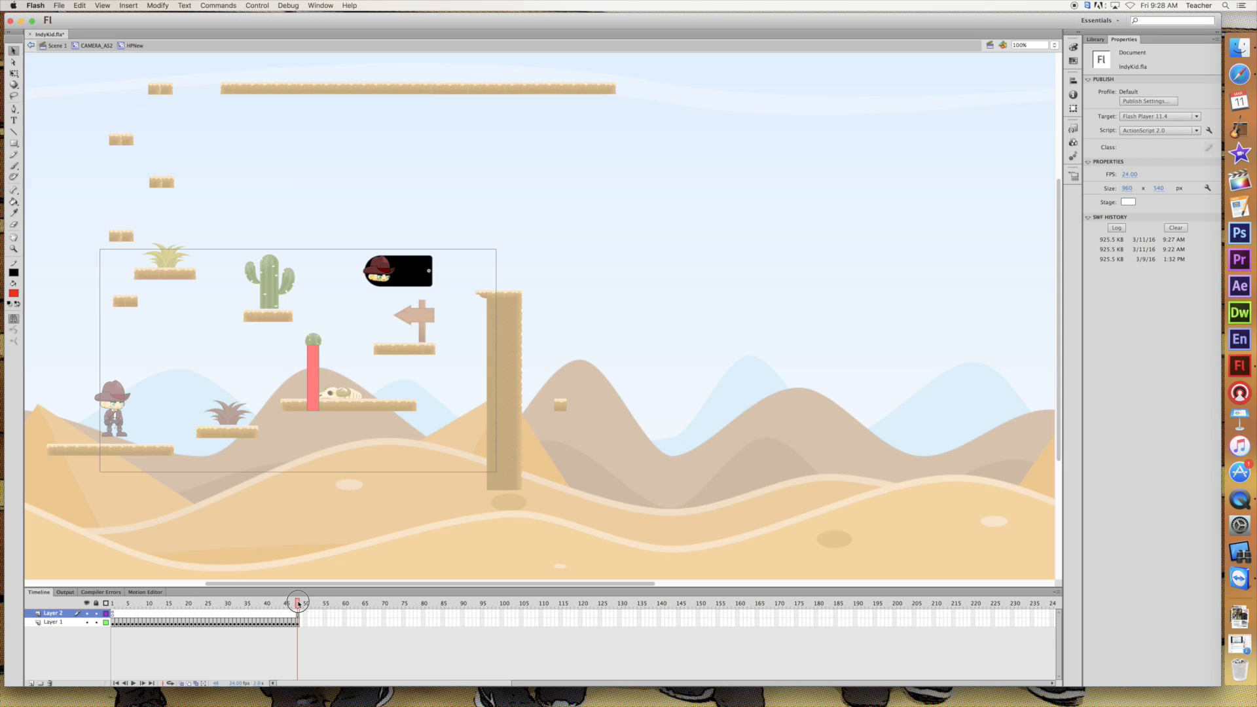
Open the script of Layer 1's last health bar frame and enter the call _root.gotoAndStop
{"action": "left_click", "coordinate": [297, 623]}
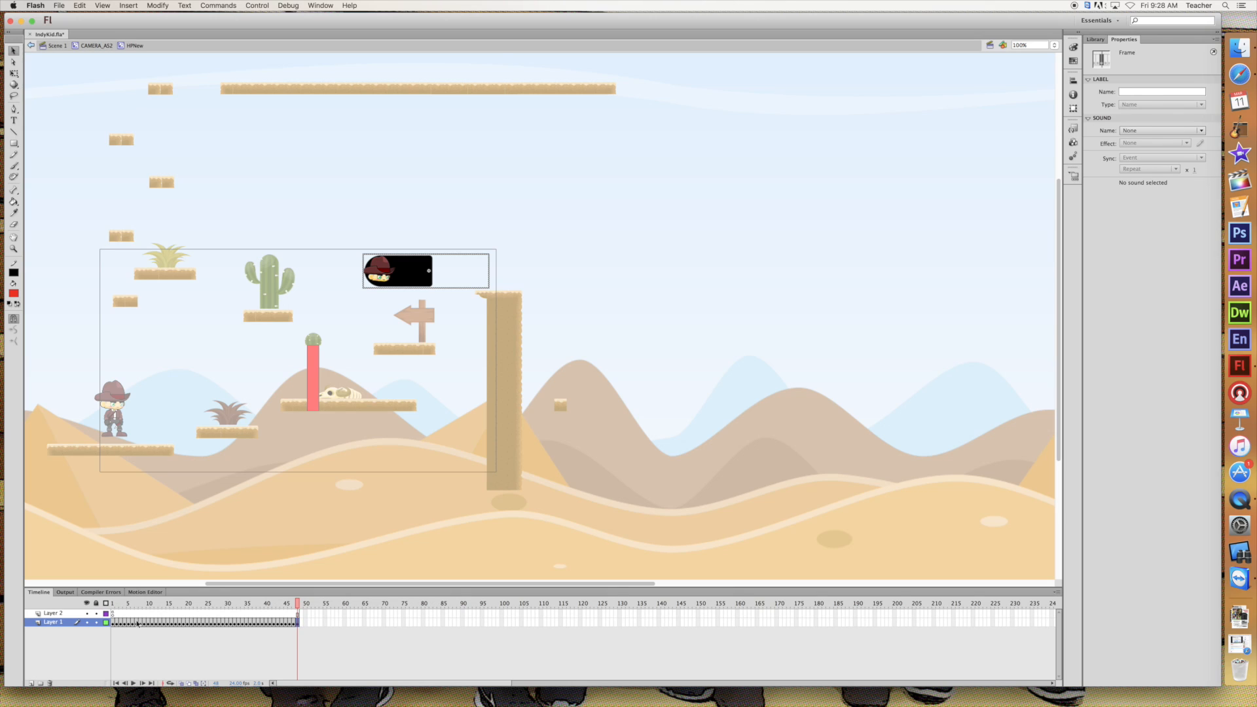
{"action": "right_click", "coordinate": [298, 623]}
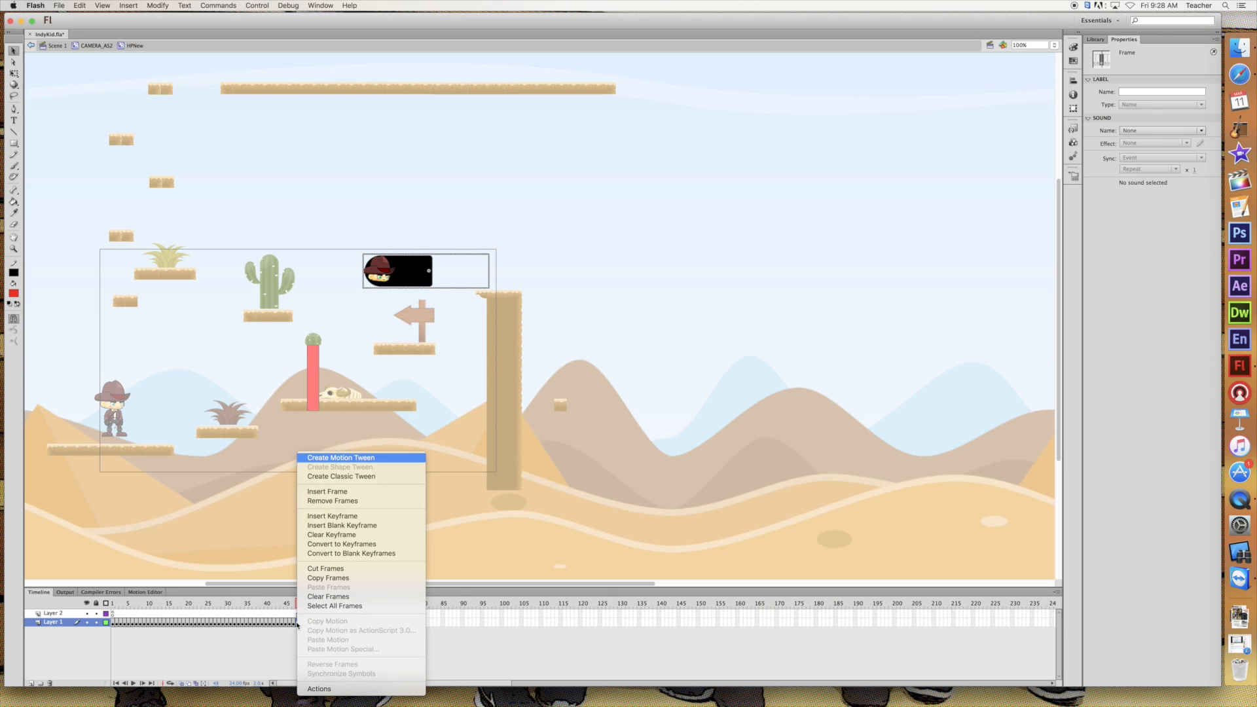
{"action": "left_click", "coordinate": [319, 688]}
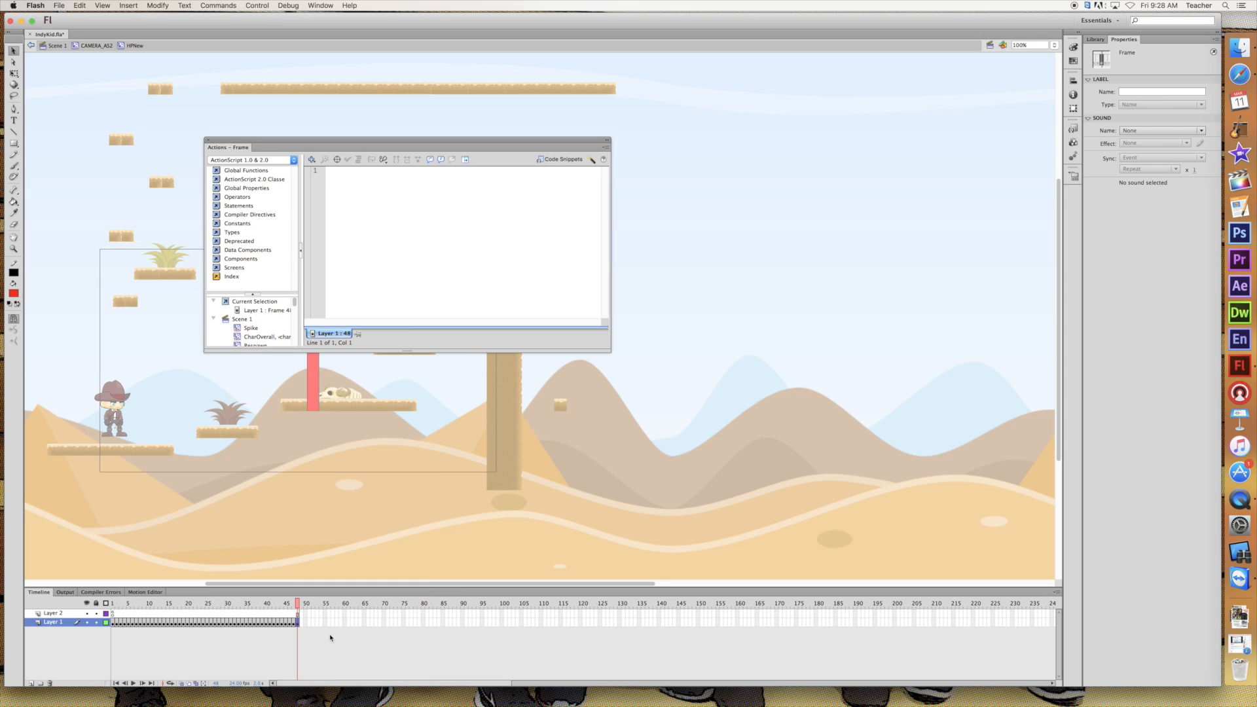
{"action": "type", "text": "_root.gotoAndStop"}
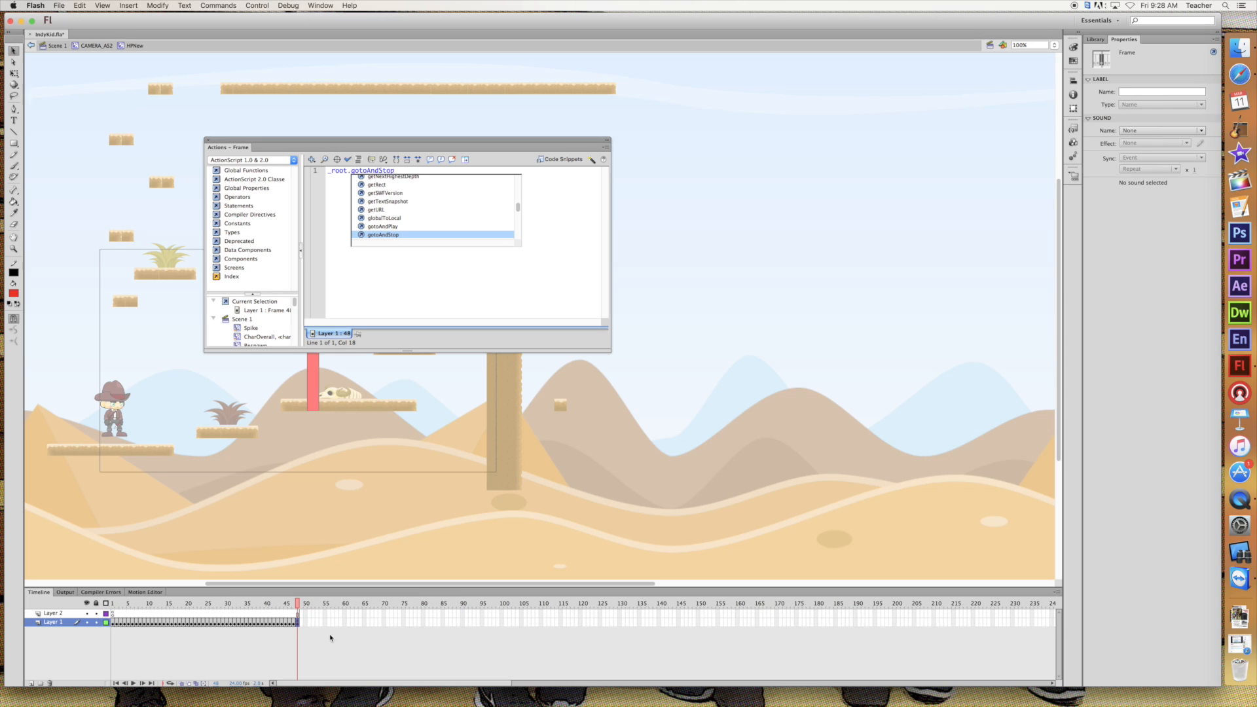
{"action": "type", "text": "("}
Complete the gotoAndStop statement with the quoted argument "stage1"
{"action": "key", "text": "BackSpace"}
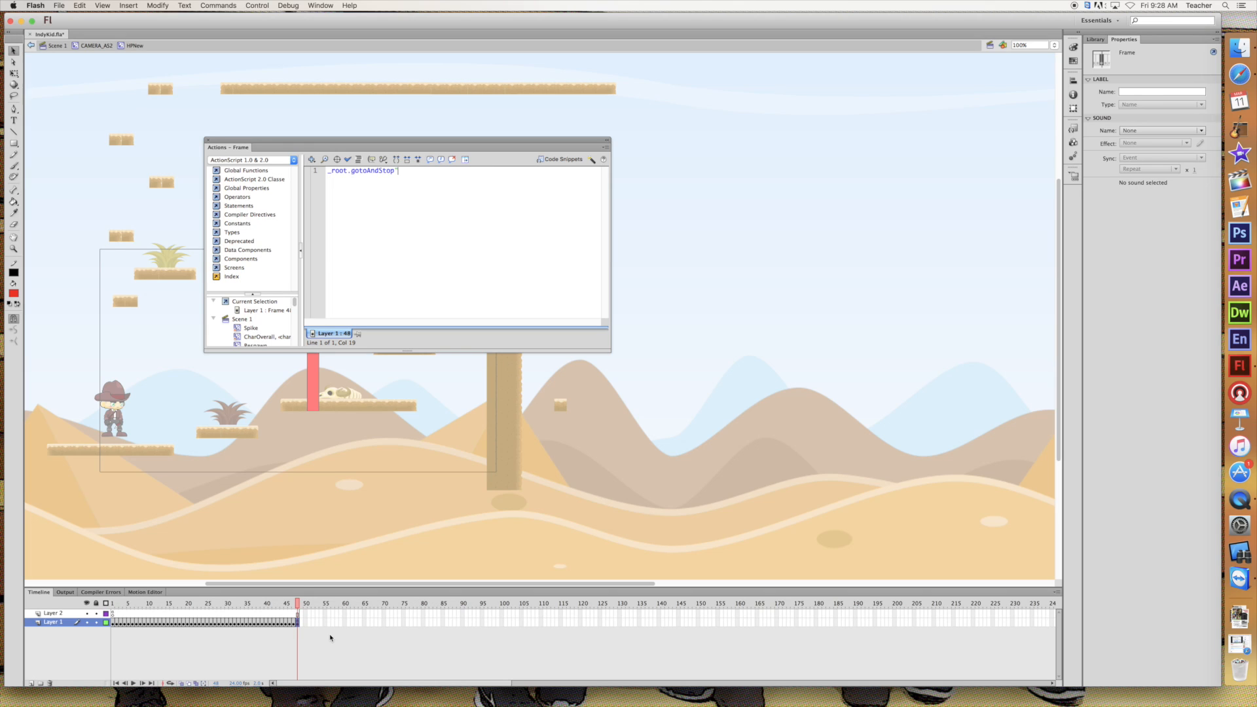
{"action": "type", "text": "("}
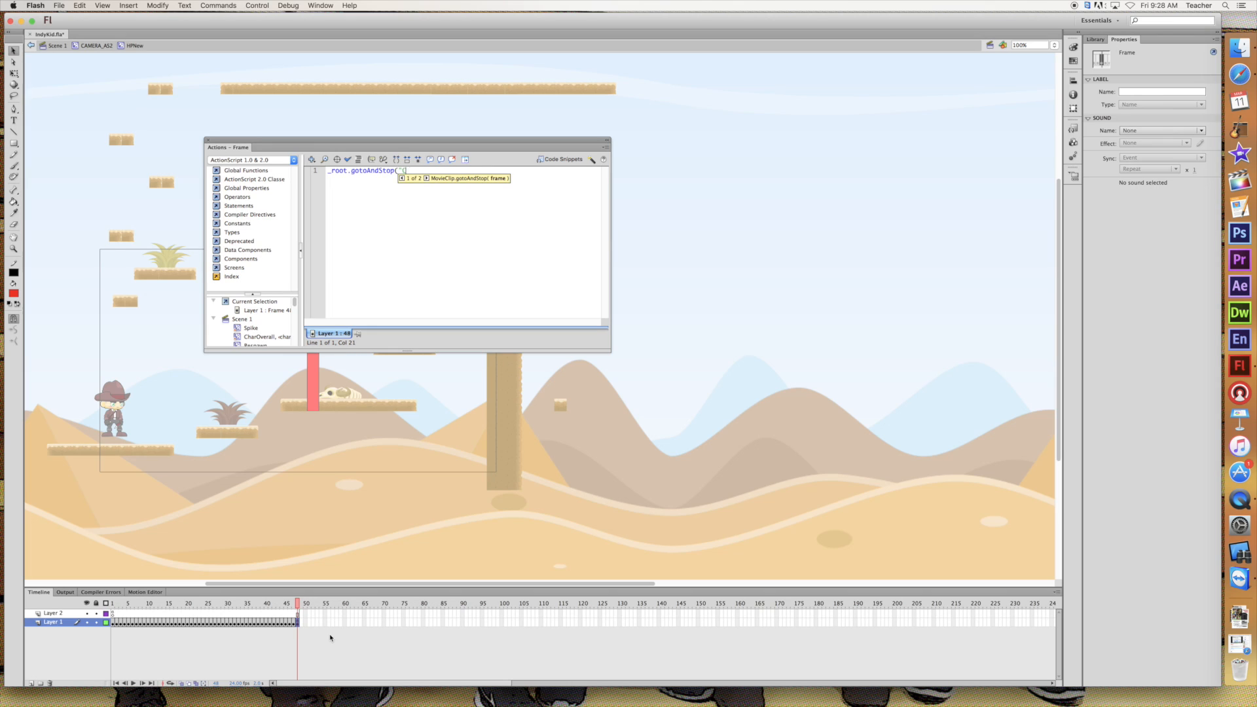
{"action": "key", "text": "BackSpace"}
{"action": "key", "text": "BackSpace"}
{"action": "key", "text": "BackSpace"}
{"action": "type", "text": "St"}
{"action": "key", "text": "BackSpace"}
{"action": "key", "text": "BackSpace"}
{"action": "type", "text": "st"}
{"action": "type", "text": "age1\");"}
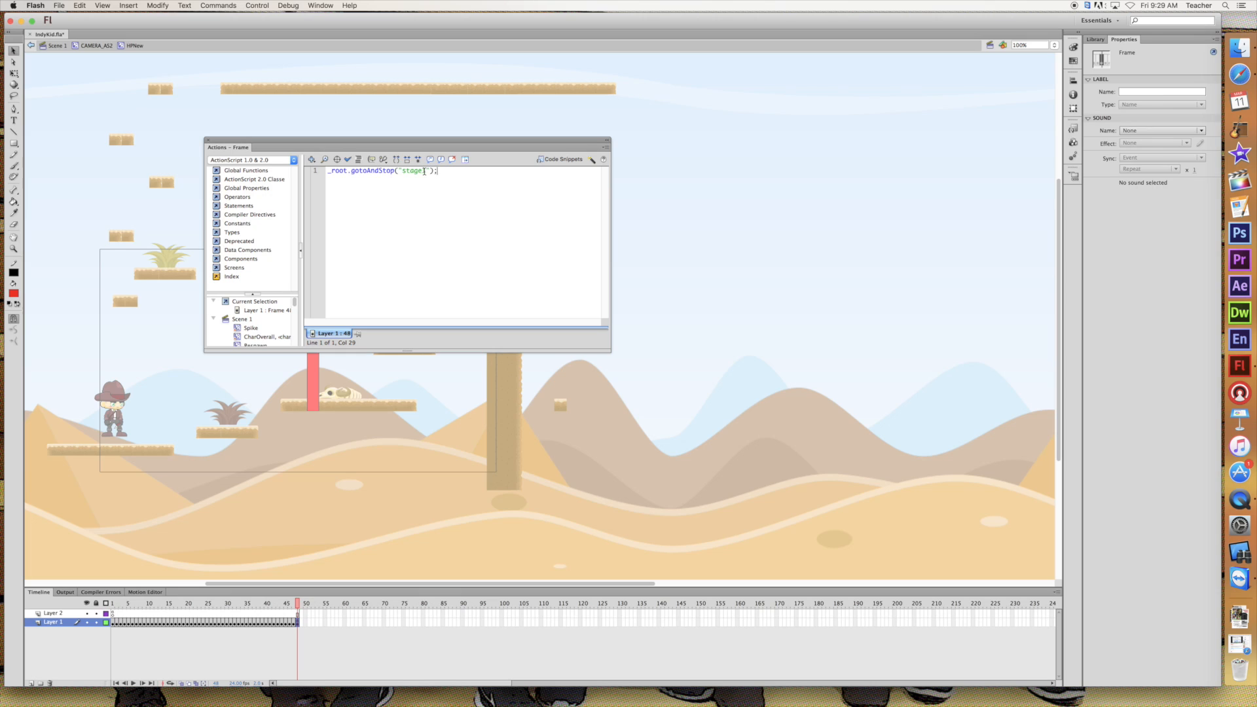
Replace the gotoAndStop argument with "gameover" and close the frame script
{"action": "left_click_drag", "start_coordinate": [426, 170], "coordinate": [401, 172]}
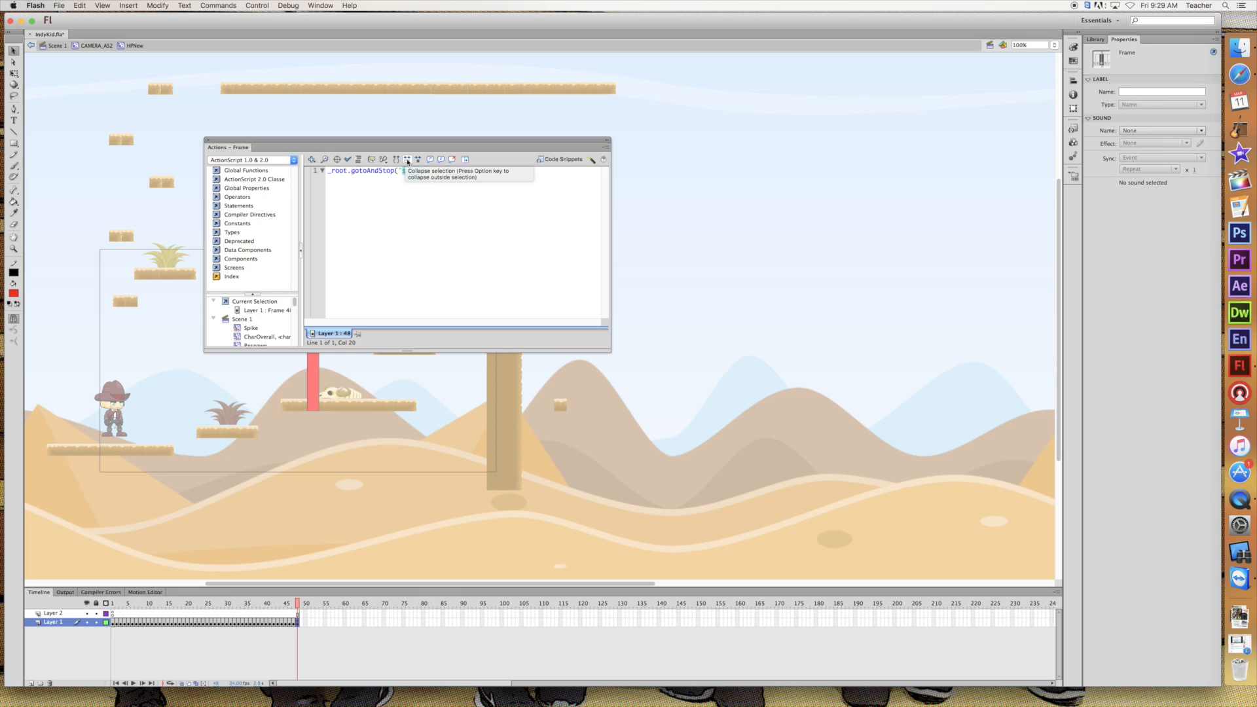
{"action": "type", "text": "gameove"}
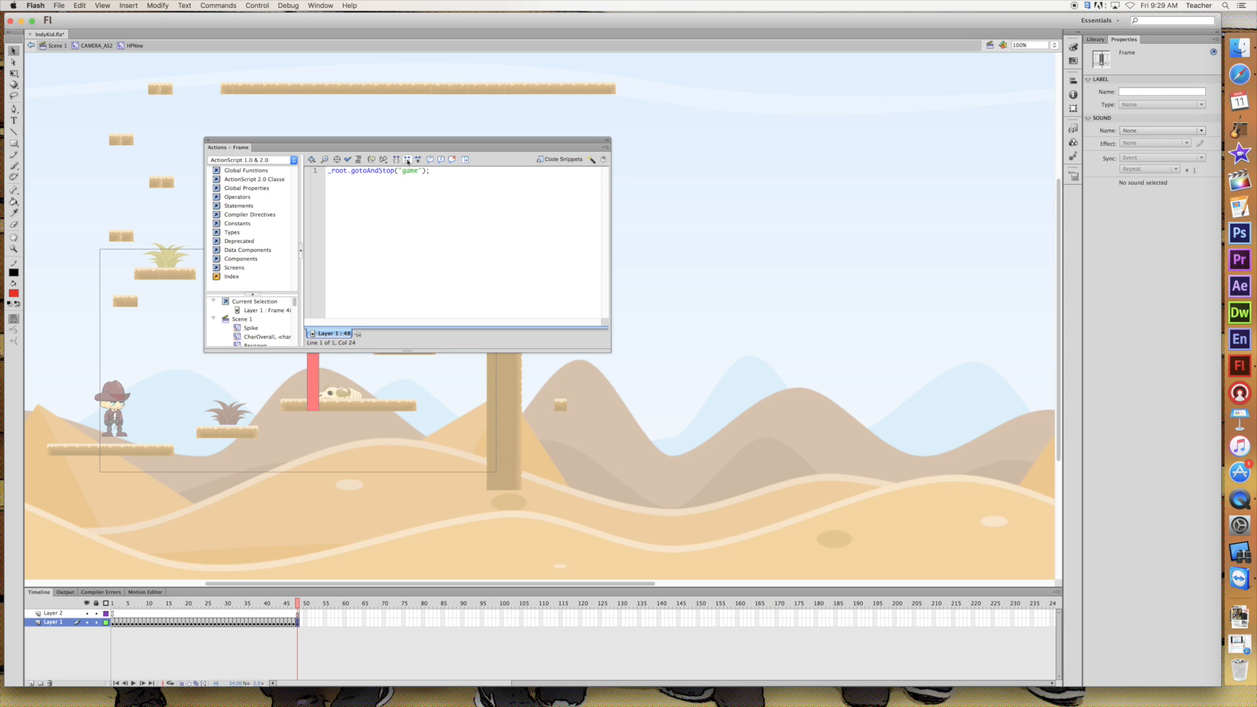
{"action": "type", "text": "r"}
{"action": "left_click", "coordinate": [208, 140]}
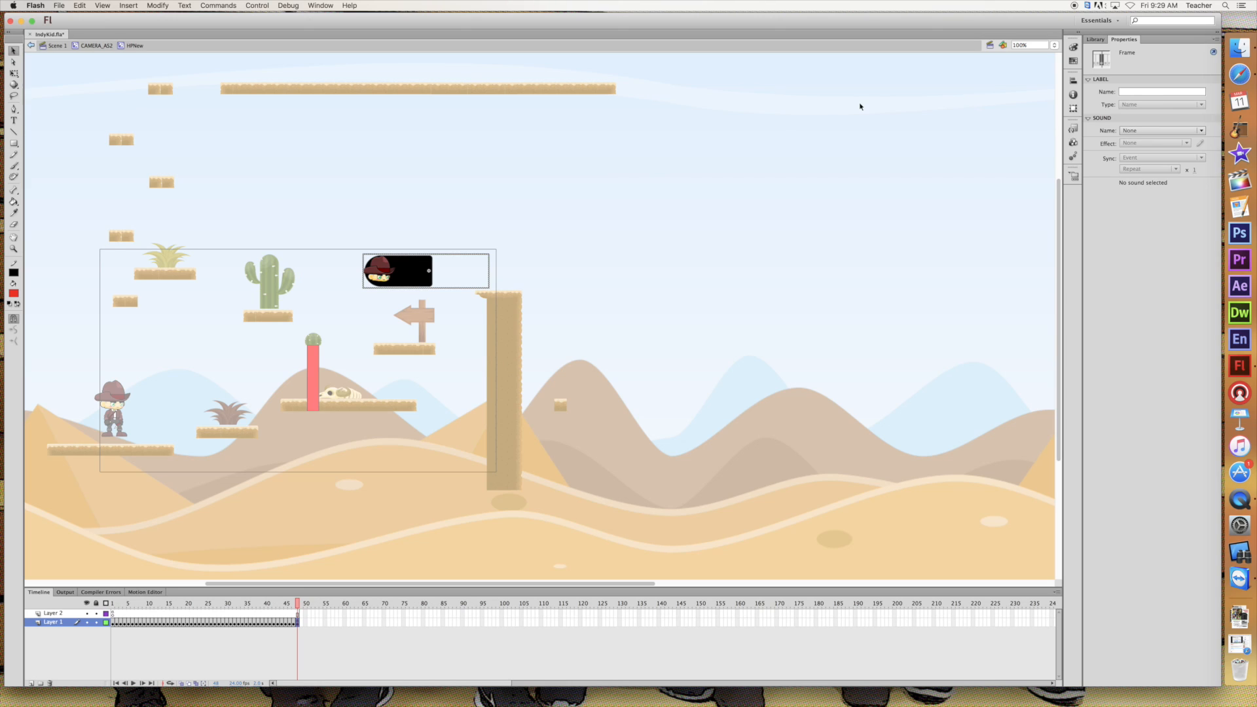
Display the document's scene list over the empty sky area and rename Scene 1 as stage1
{"action": "left_click", "coordinate": [989, 45]}
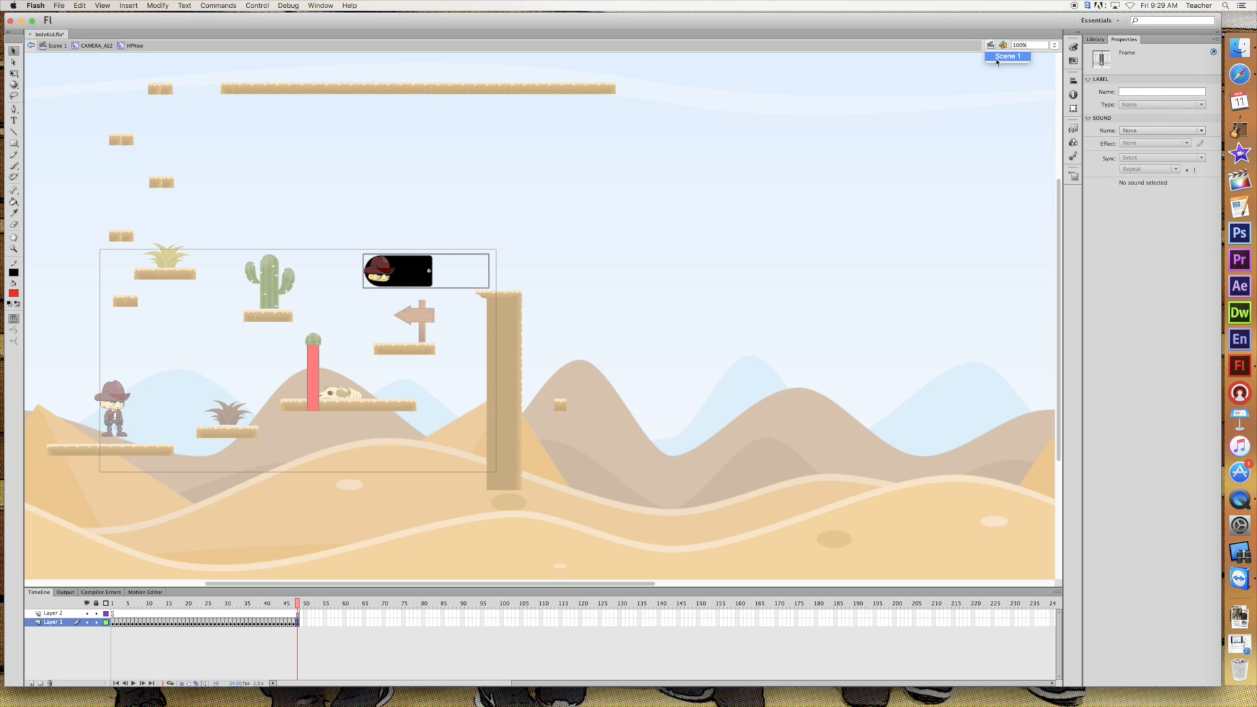
{"action": "left_click", "coordinate": [319, 9]}
{"action": "left_click", "coordinate": [320, 7]}
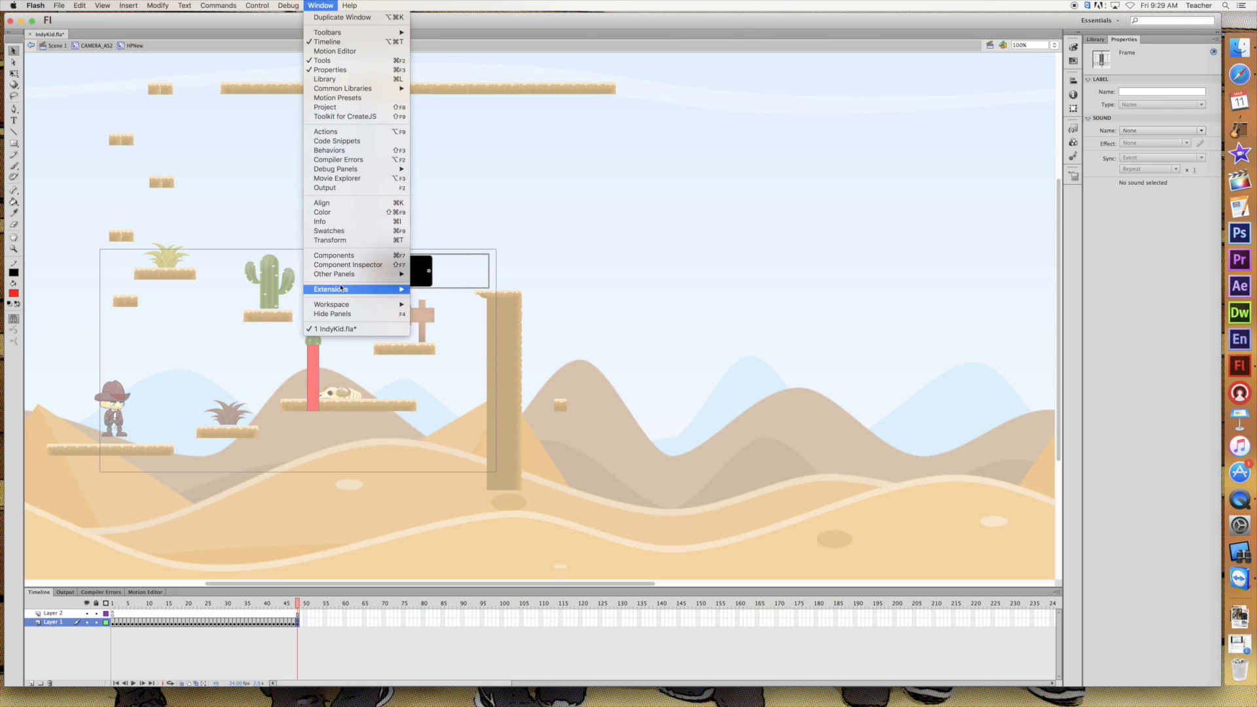
{"action": "mouse_move", "coordinate": [347, 276]}
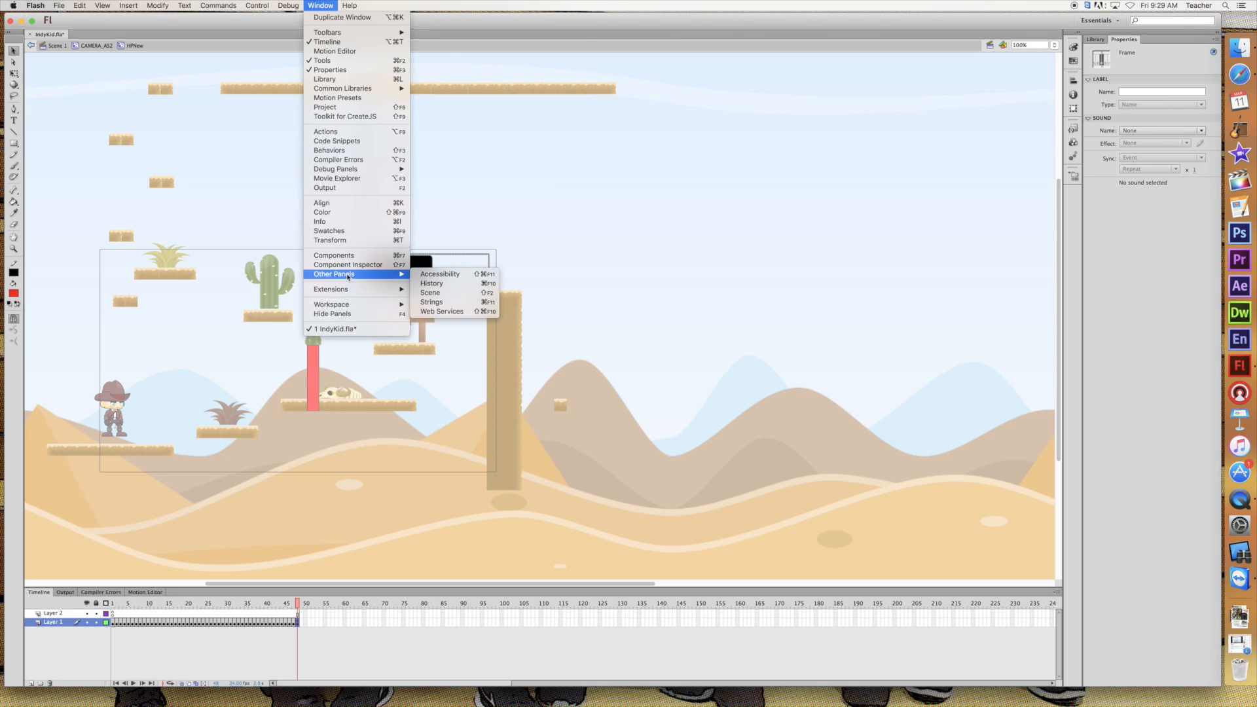
{"action": "left_click", "coordinate": [431, 294]}
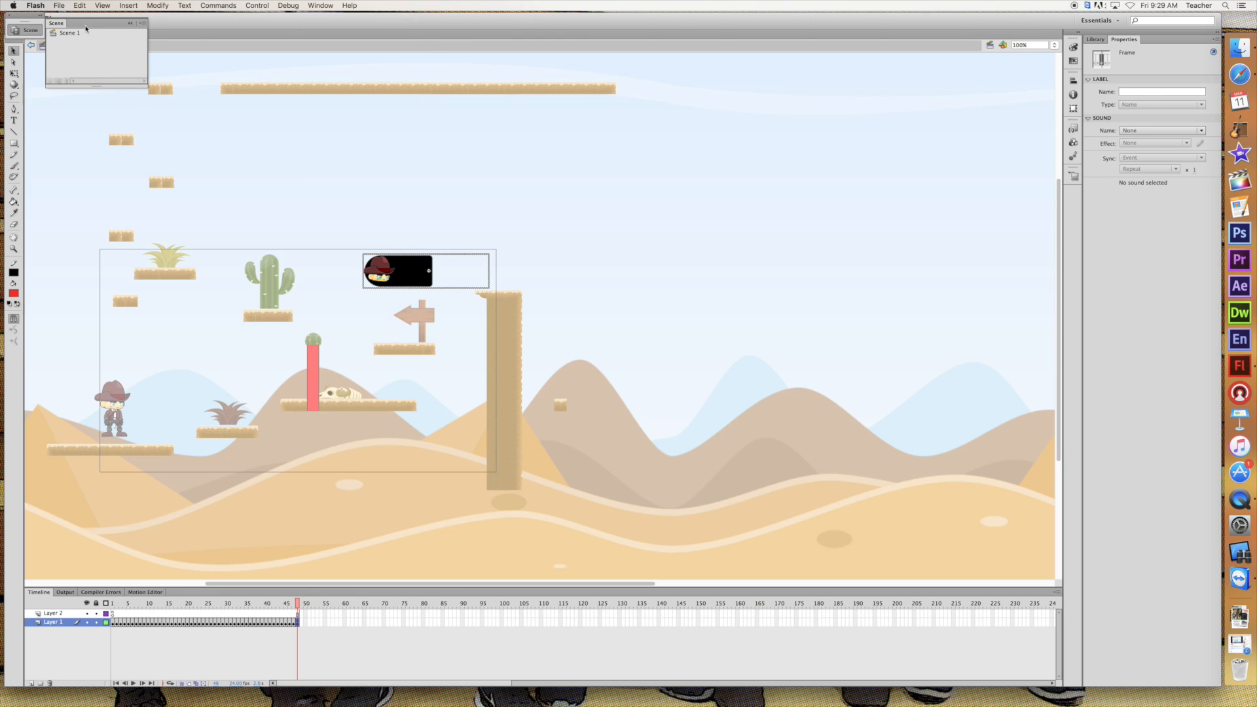
{"action": "left_click_drag", "start_coordinate": [86, 28], "coordinate": [789, 256]}
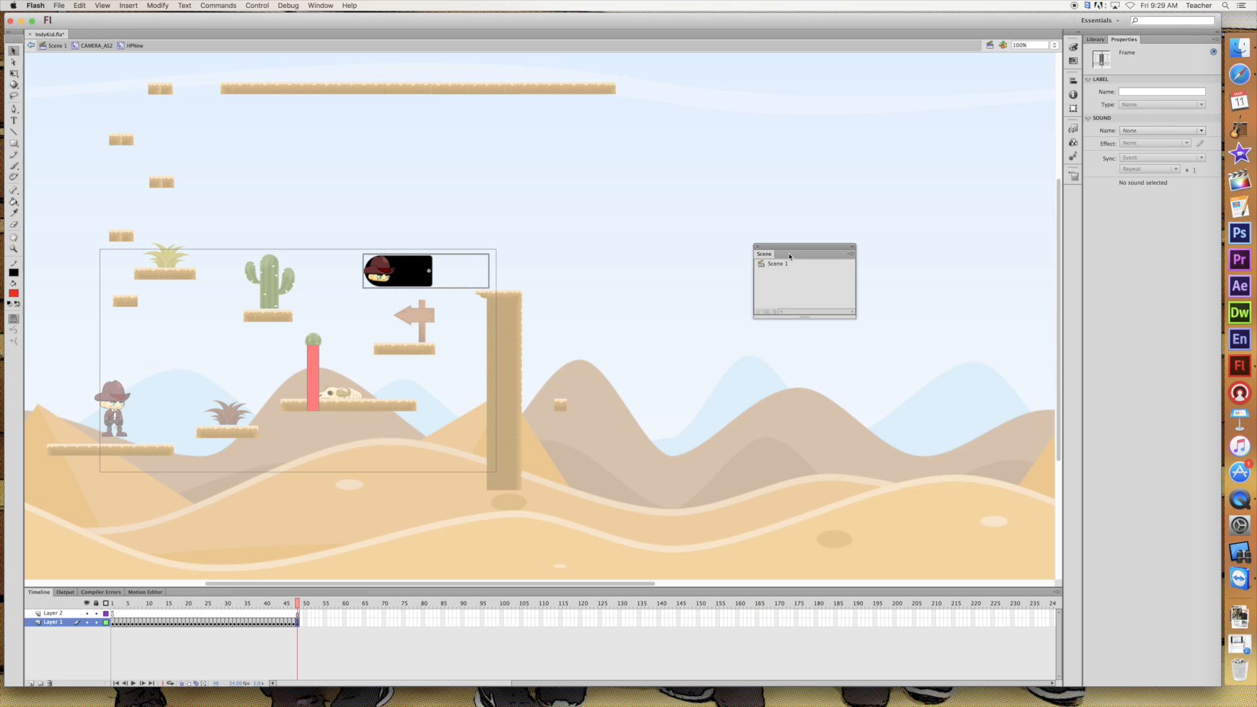
{"action": "double_click", "coordinate": [777, 265]}
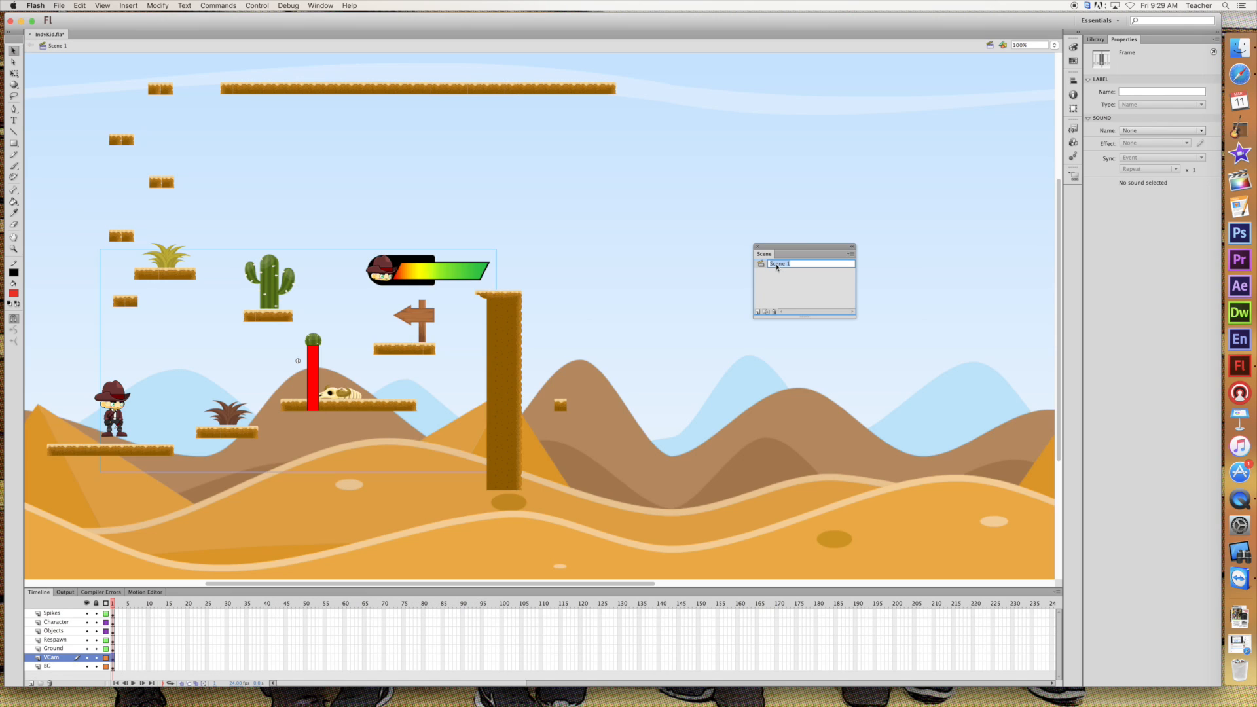
{"action": "type", "text": "stag"}
{"action": "key", "text": "Return"}
Add a new scene and name it gameover
{"action": "left_click", "coordinate": [765, 311]}
{"action": "double_click", "coordinate": [781, 273]}
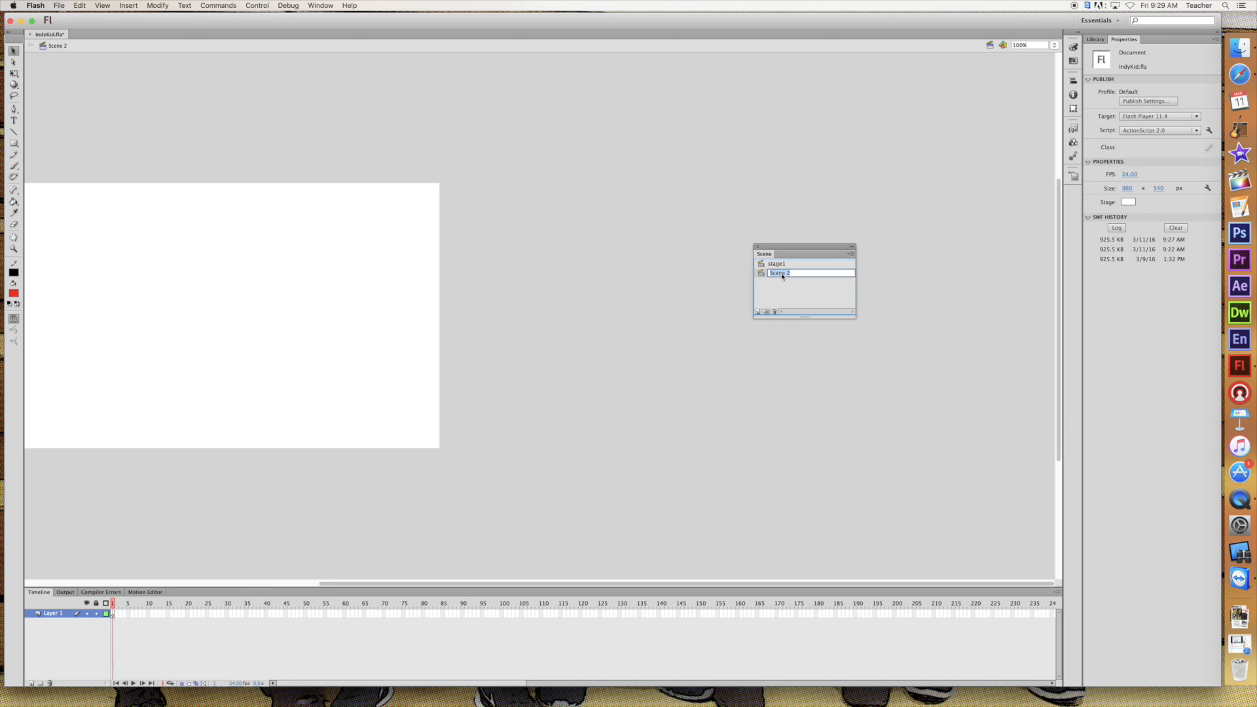
{"action": "type", "text": "gameover"}
{"action": "key", "text": "Return"}
Place the BG.png desert image from the library centred on the gameover scene's stage
{"action": "left_click_drag", "start_coordinate": [481, 587], "coordinate": [419, 585]}
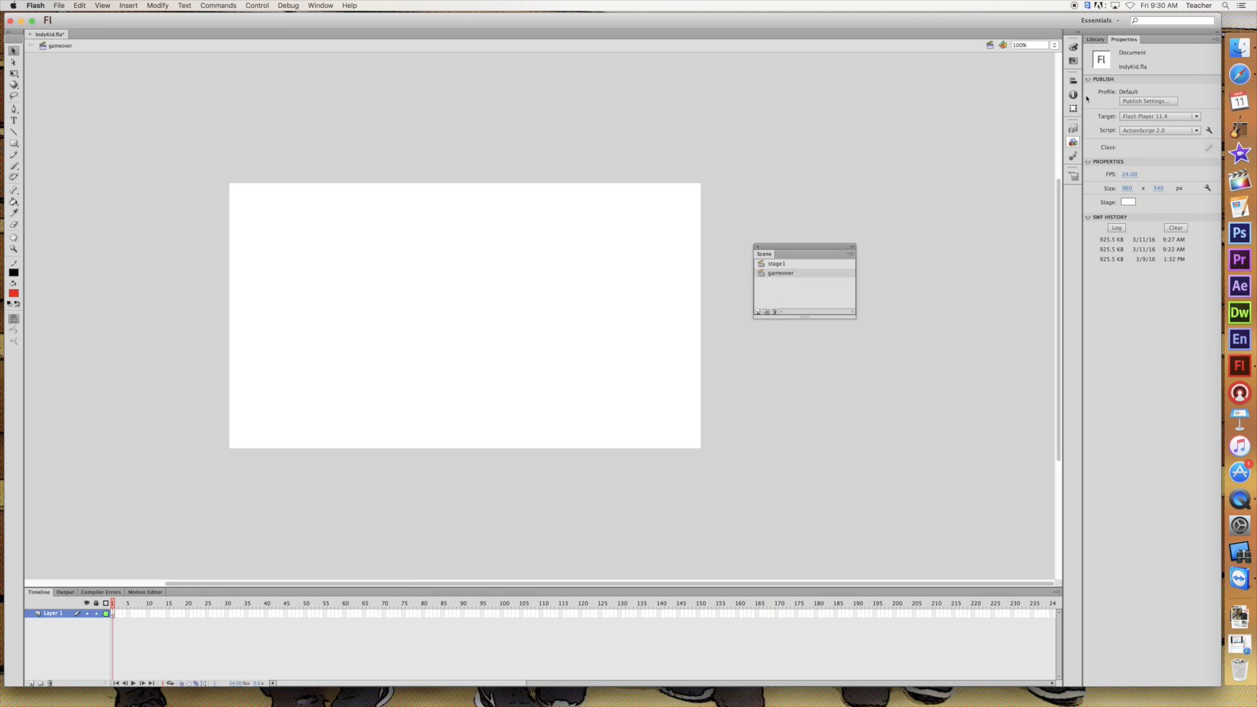
{"action": "left_click", "coordinate": [1095, 41]}
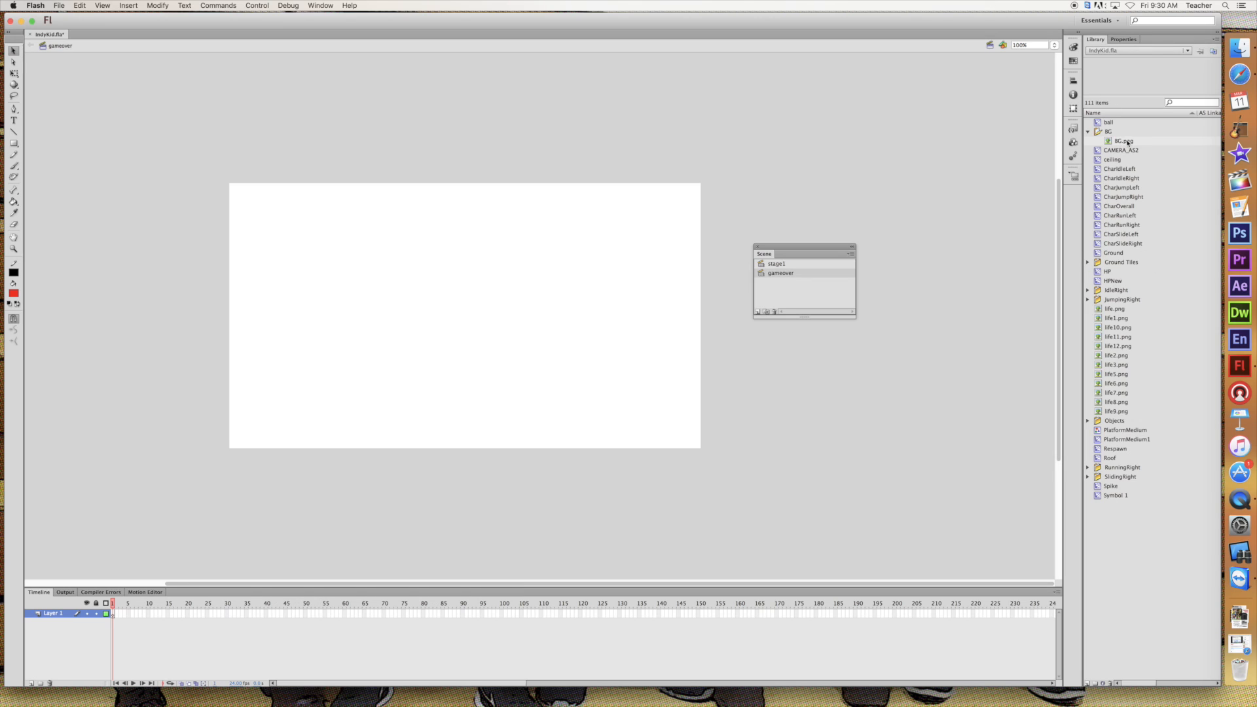
{"action": "left_click_drag", "start_coordinate": [1128, 142], "coordinate": [443, 314]}
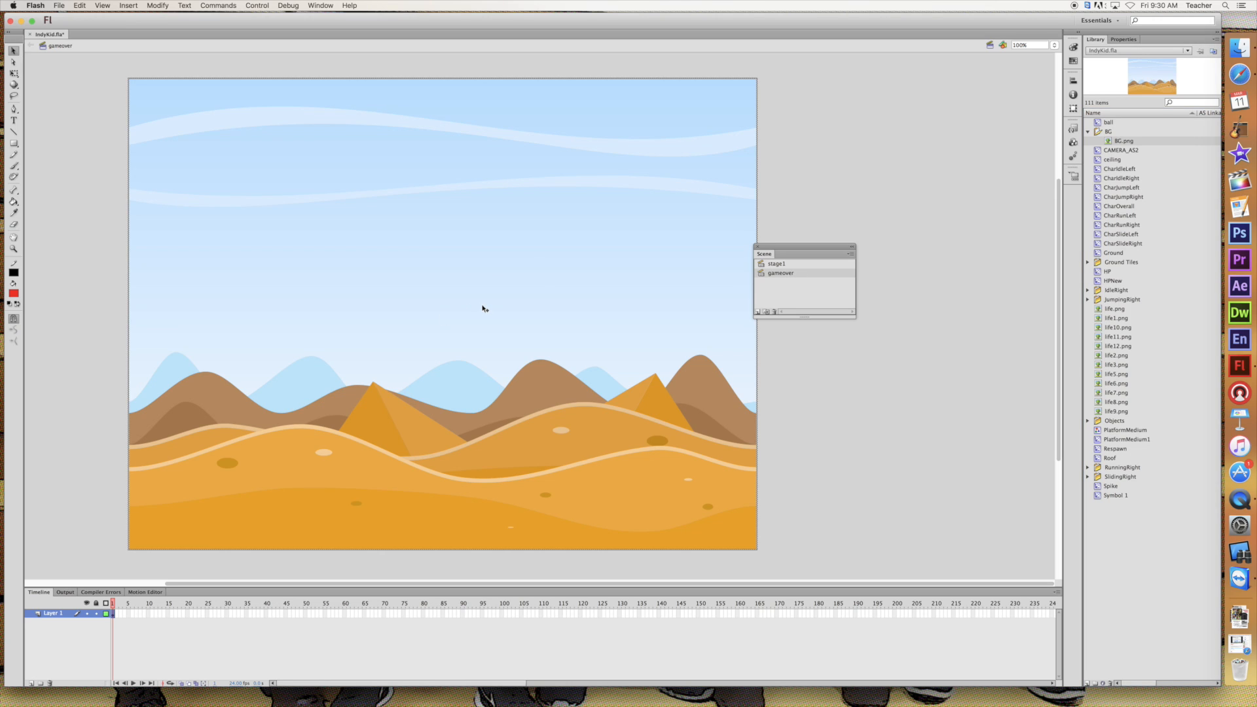
Scale down the background image with Free Transform and reposition it so it just covers the whole stage
{"action": "left_click", "coordinate": [13, 73]}
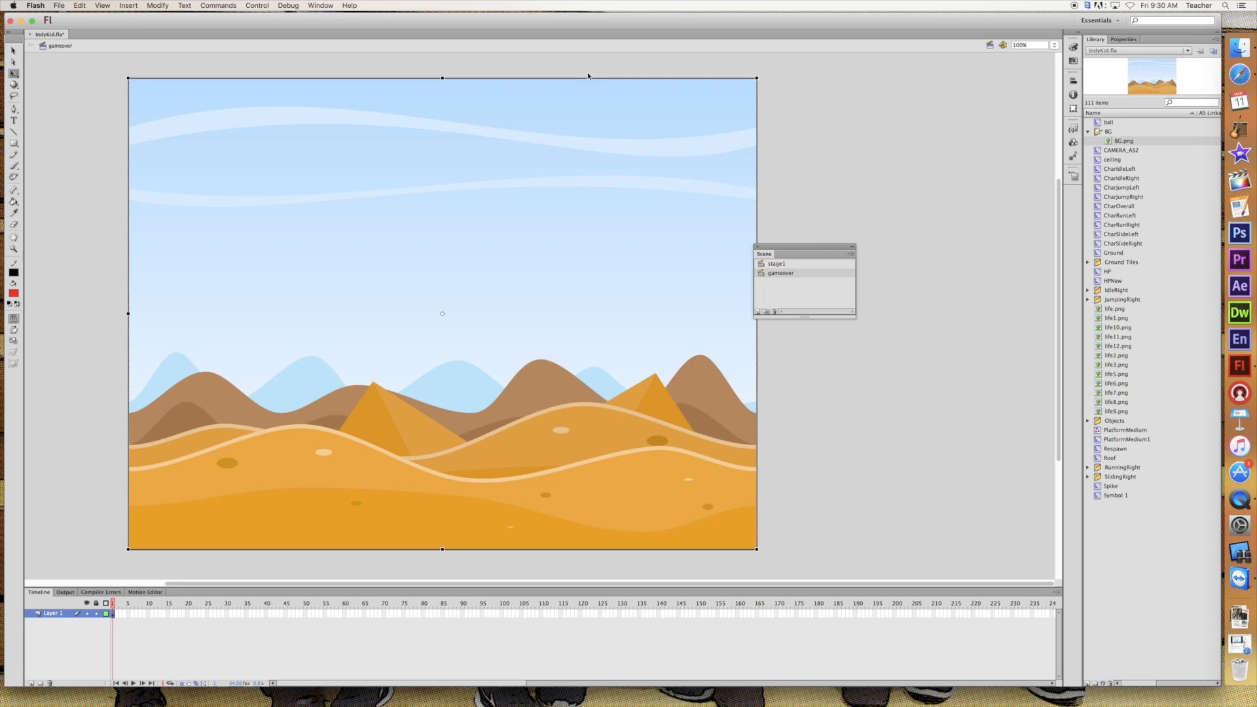
{"action": "left_click_drag", "start_coordinate": [757, 76], "coordinate": [665, 146]}
{"action": "left_click_drag", "start_coordinate": [481, 282], "coordinate": [514, 286]}
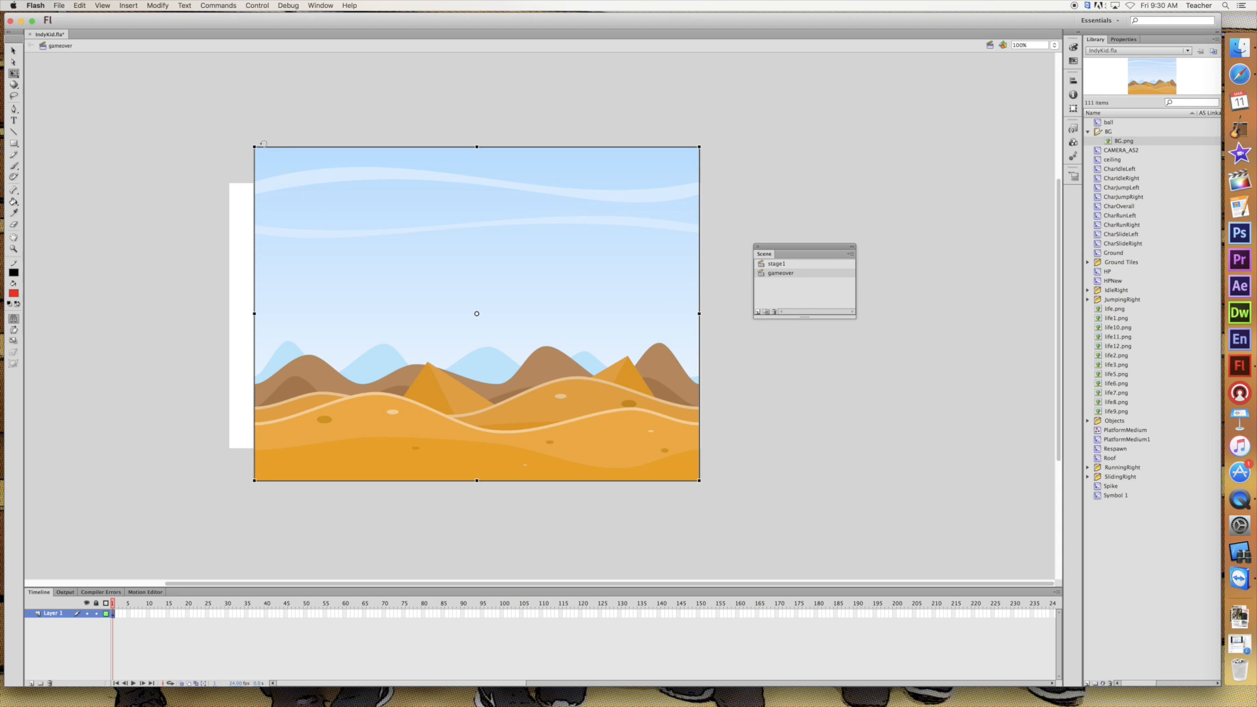
{"action": "left_click_drag", "start_coordinate": [345, 213], "coordinate": [331, 220]}
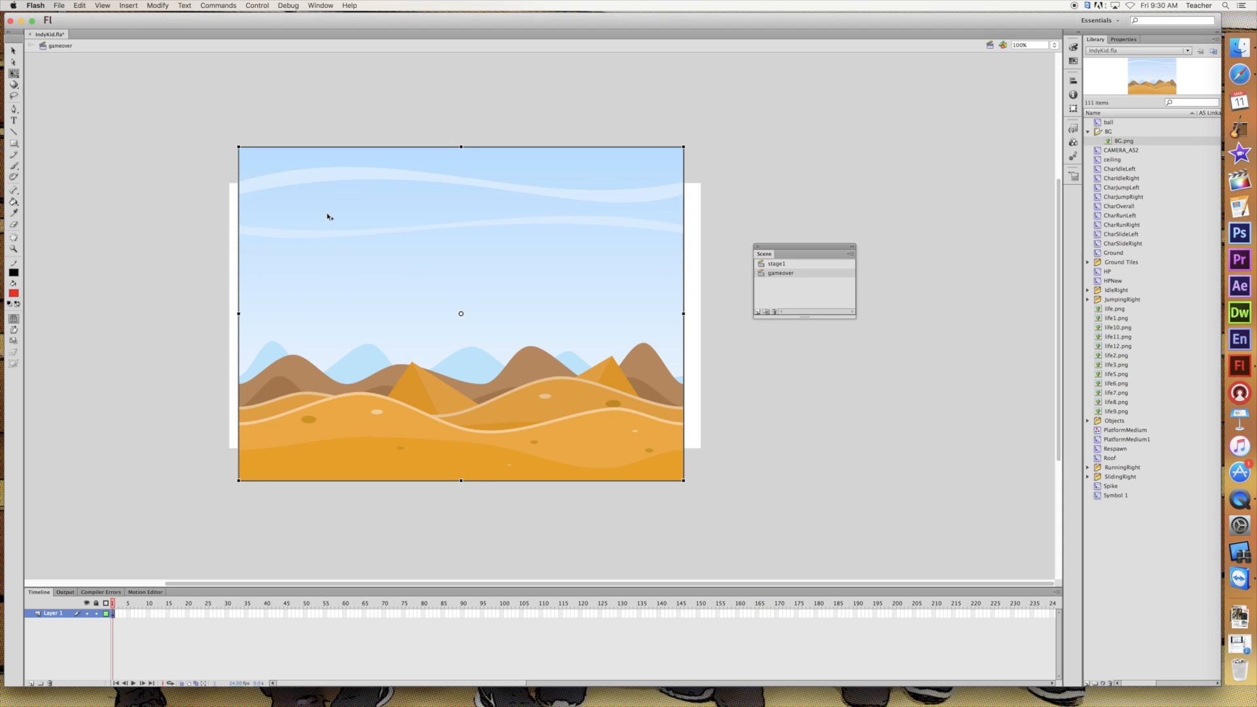
{"action": "left_click_drag", "start_coordinate": [238, 147], "coordinate": [220, 135]}
{"action": "left_click_drag", "start_coordinate": [280, 224], "coordinate": [282, 224]}
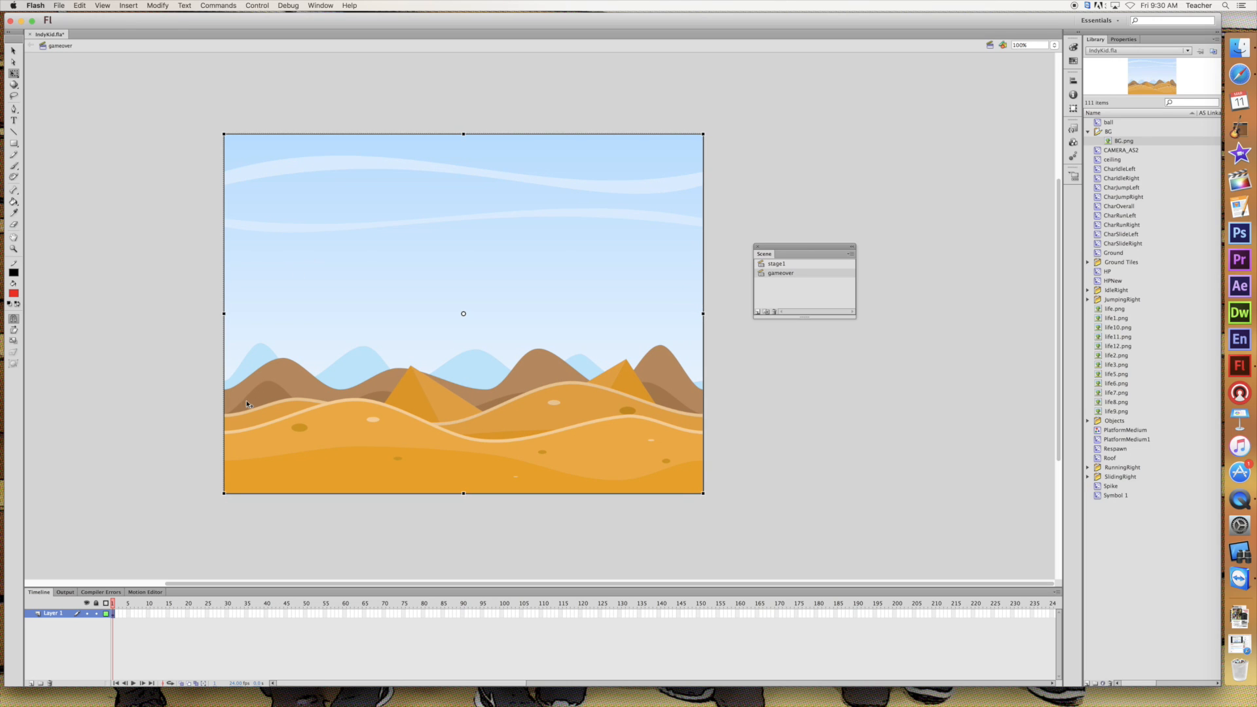
Rename Layer 1 of the gameover scene as BG
{"action": "double_click", "coordinate": [53, 613]}
{"action": "type", "text": "BG"}
{"action": "key", "text": "Return"}
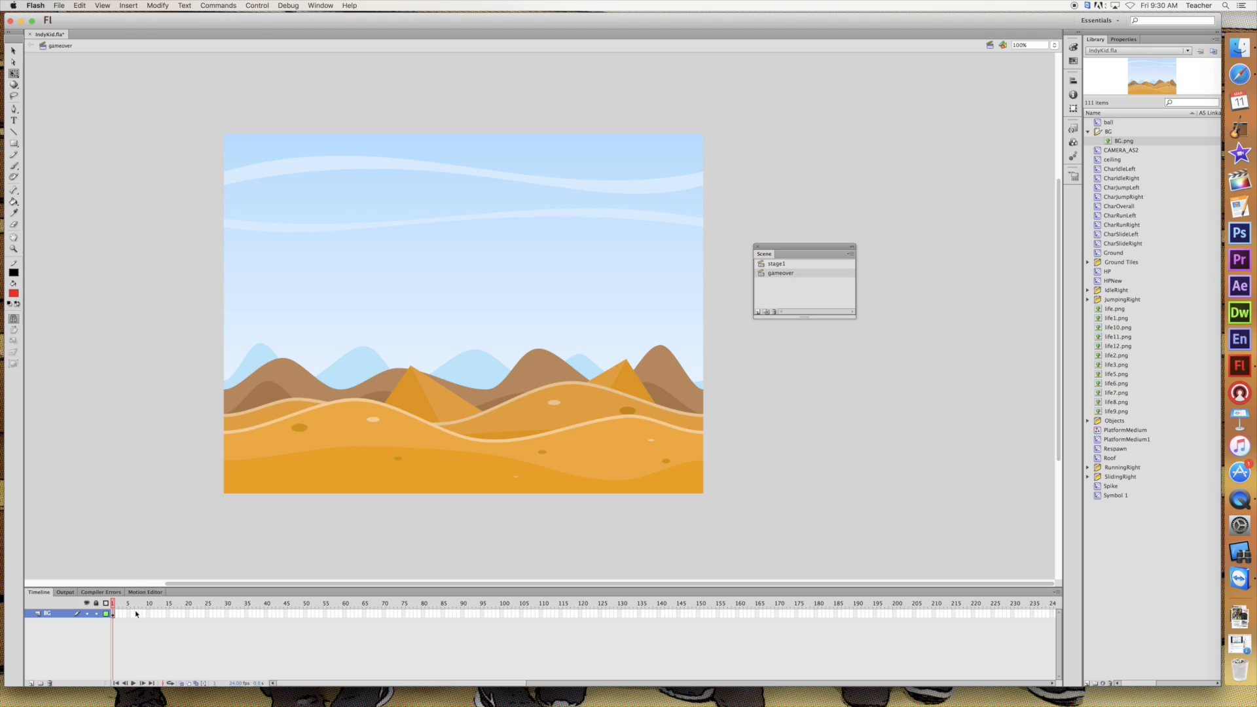
Add the text GAME OVER in black 96 pt Chalkduster to the sky area of the background
{"action": "left_click", "coordinate": [13, 120]}
{"action": "left_click_drag", "start_coordinate": [325, 184], "coordinate": [570, 259]}
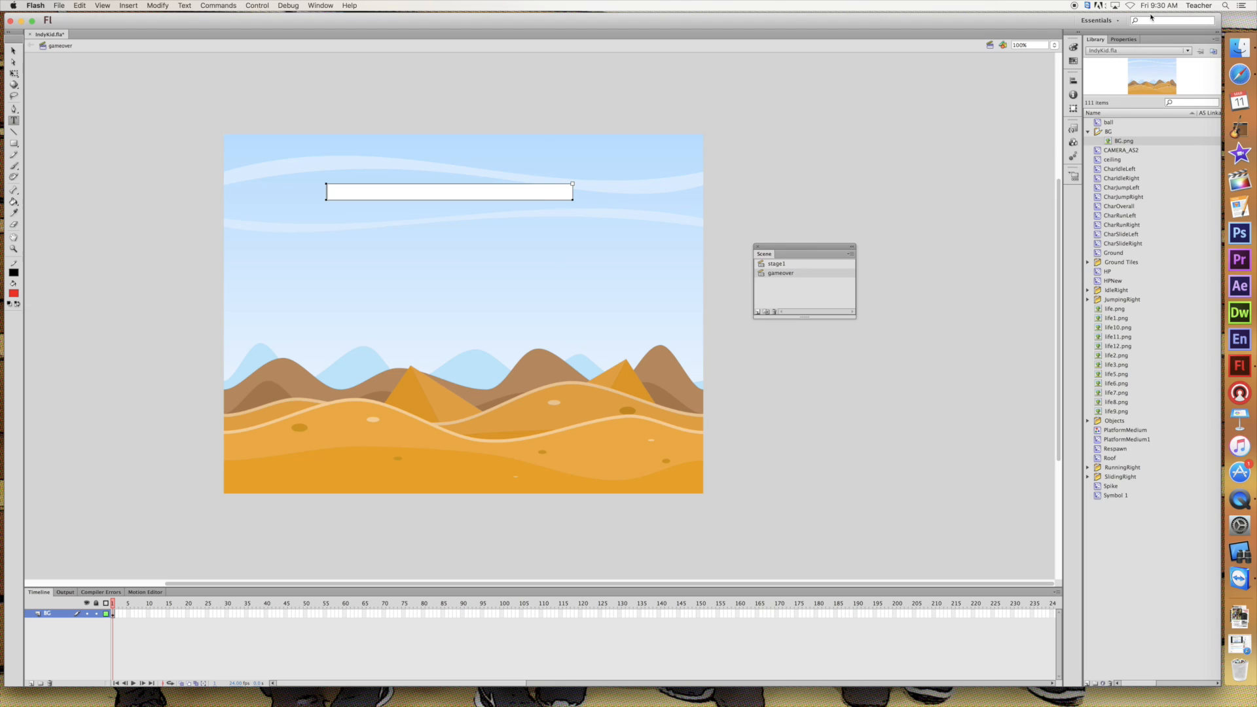
{"action": "left_click", "coordinate": [1123, 39]}
{"action": "left_click_drag", "start_coordinate": [1127, 169], "coordinate": [1168, 170]}
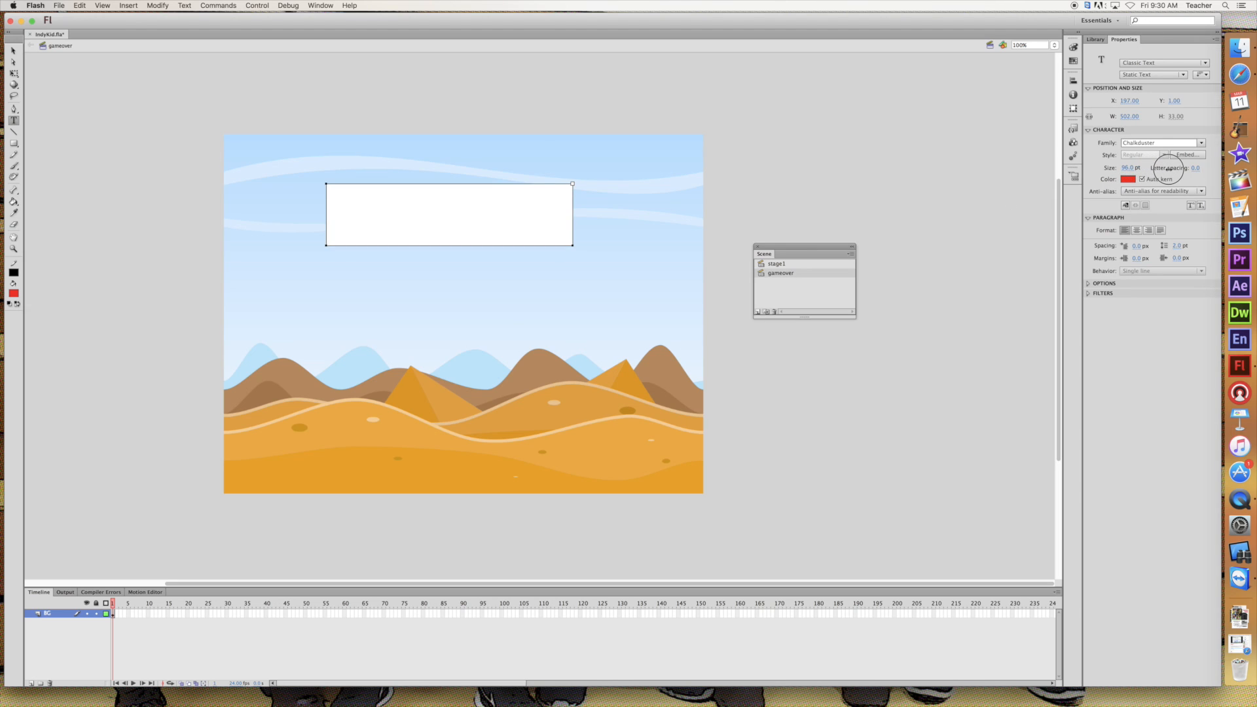
{"action": "left_click", "coordinate": [1127, 178]}
{"action": "left_click", "coordinate": [1080, 200]}
{"action": "type", "text": "G"}
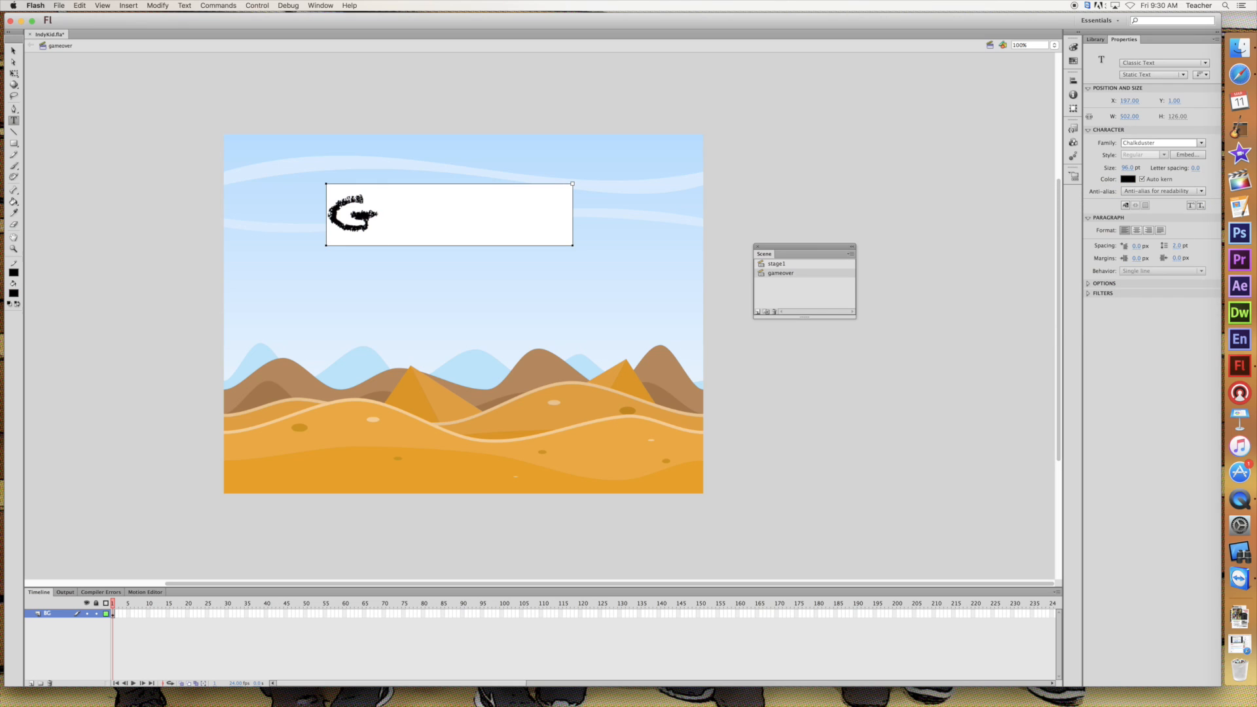
{"action": "type", "text": "AME"}
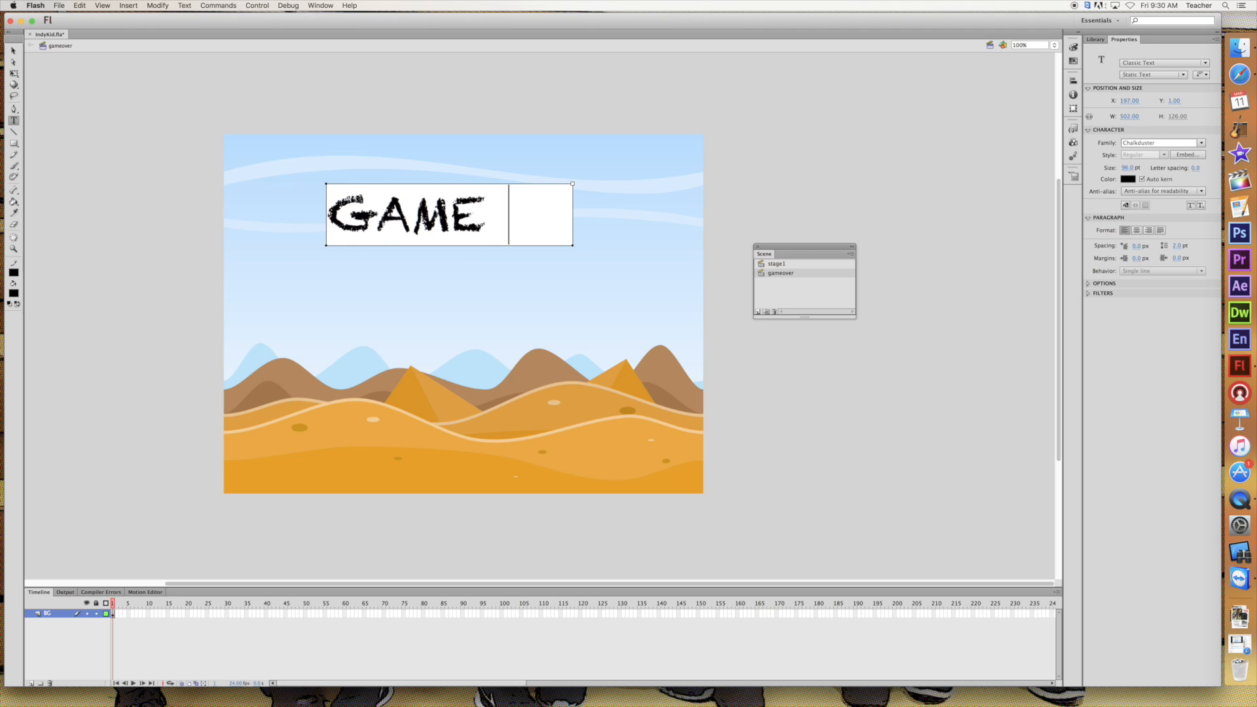
{"action": "key", "text": "Return"}
{"action": "type", "text": "OVER"}
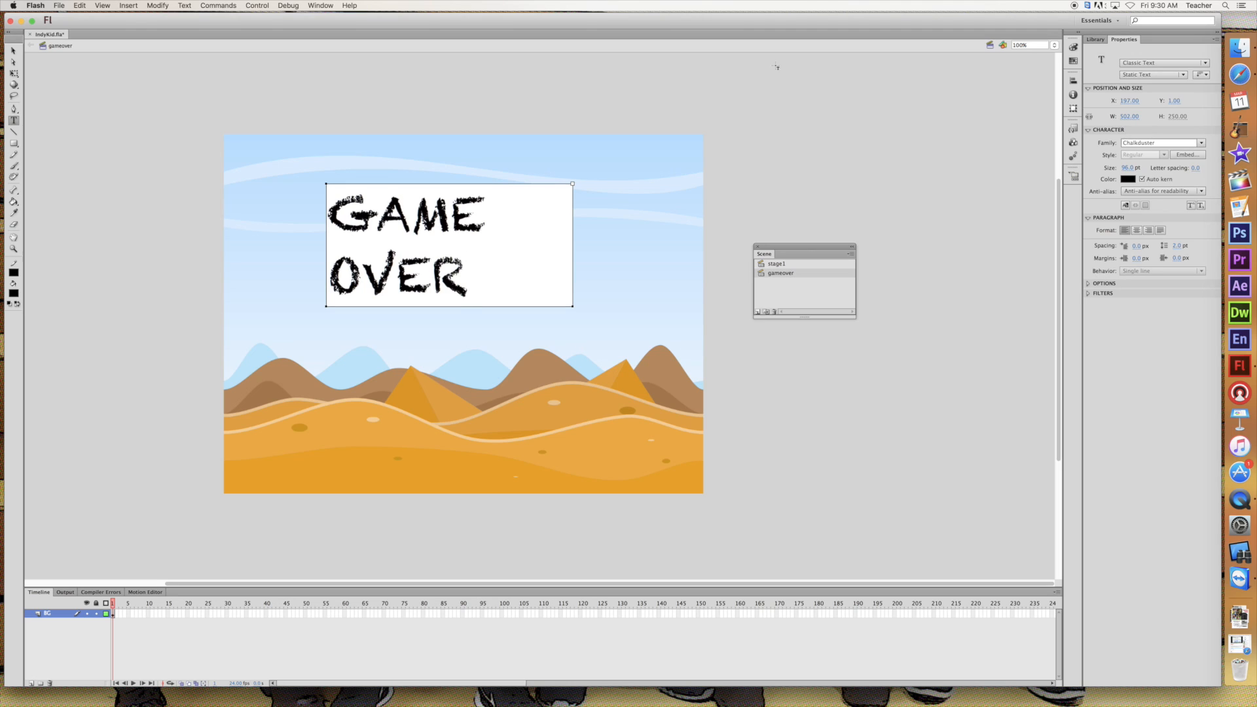
Widen the GAME OVER text box to about 673 px so it fits on one line, and centre it in the sky
{"action": "left_click", "coordinate": [14, 52]}
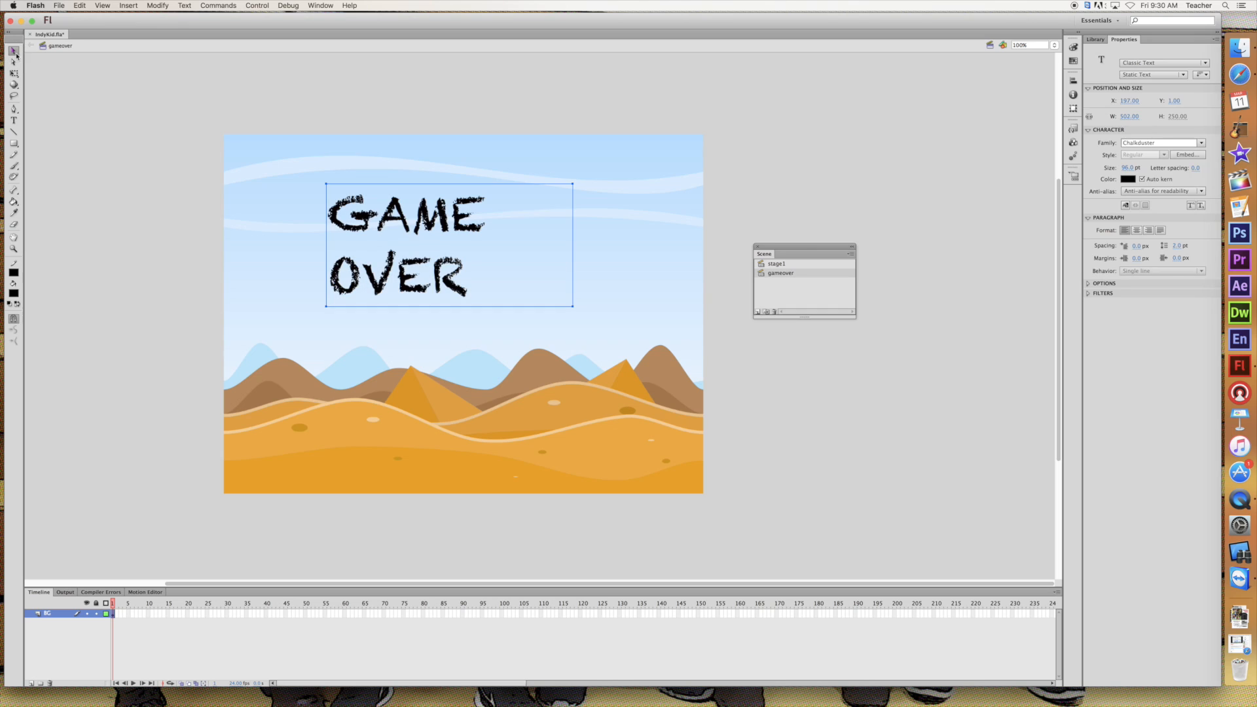
{"action": "left_click_drag", "start_coordinate": [573, 305], "coordinate": [657, 313]}
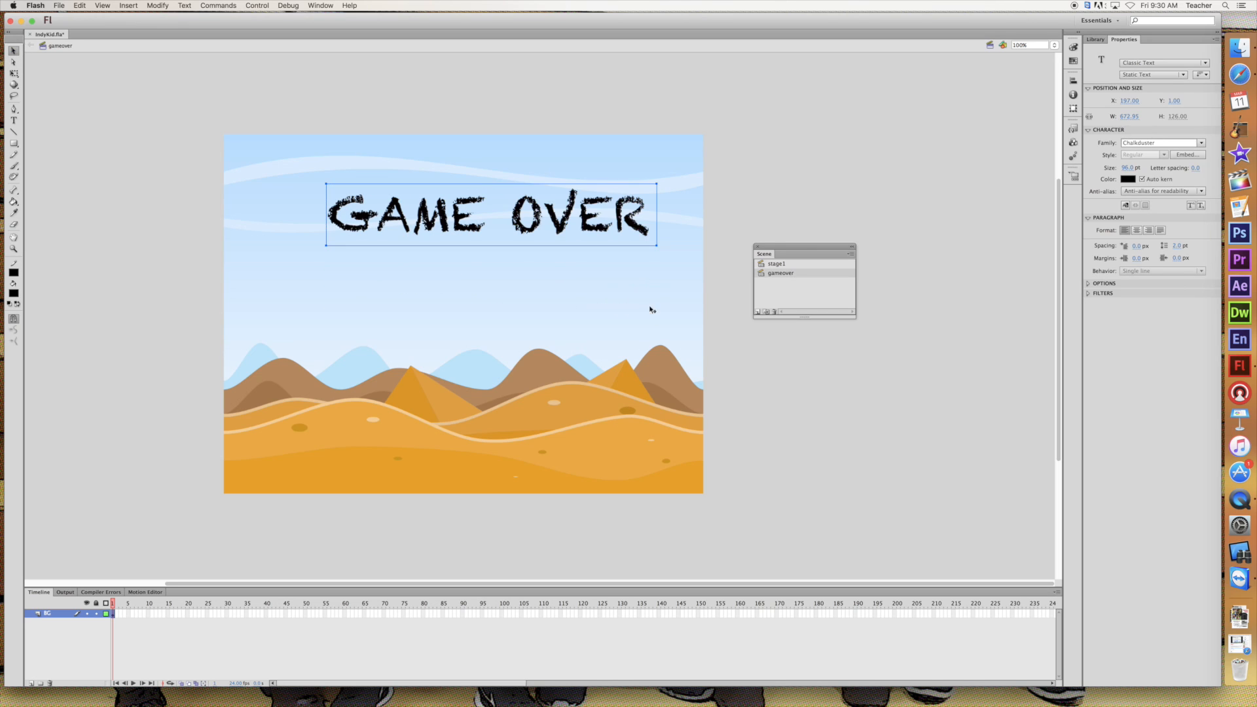
{"action": "left_click_drag", "start_coordinate": [492, 219], "coordinate": [474, 226]}
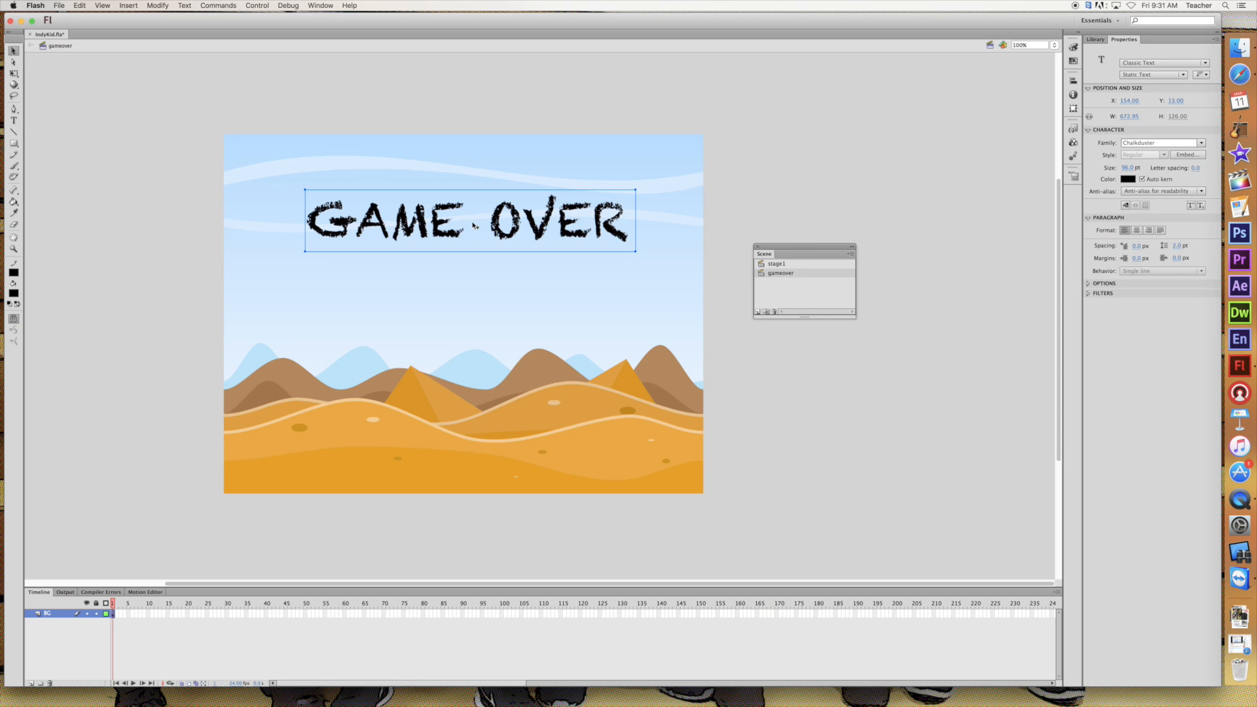
{"action": "left_click", "coordinate": [520, 88]}
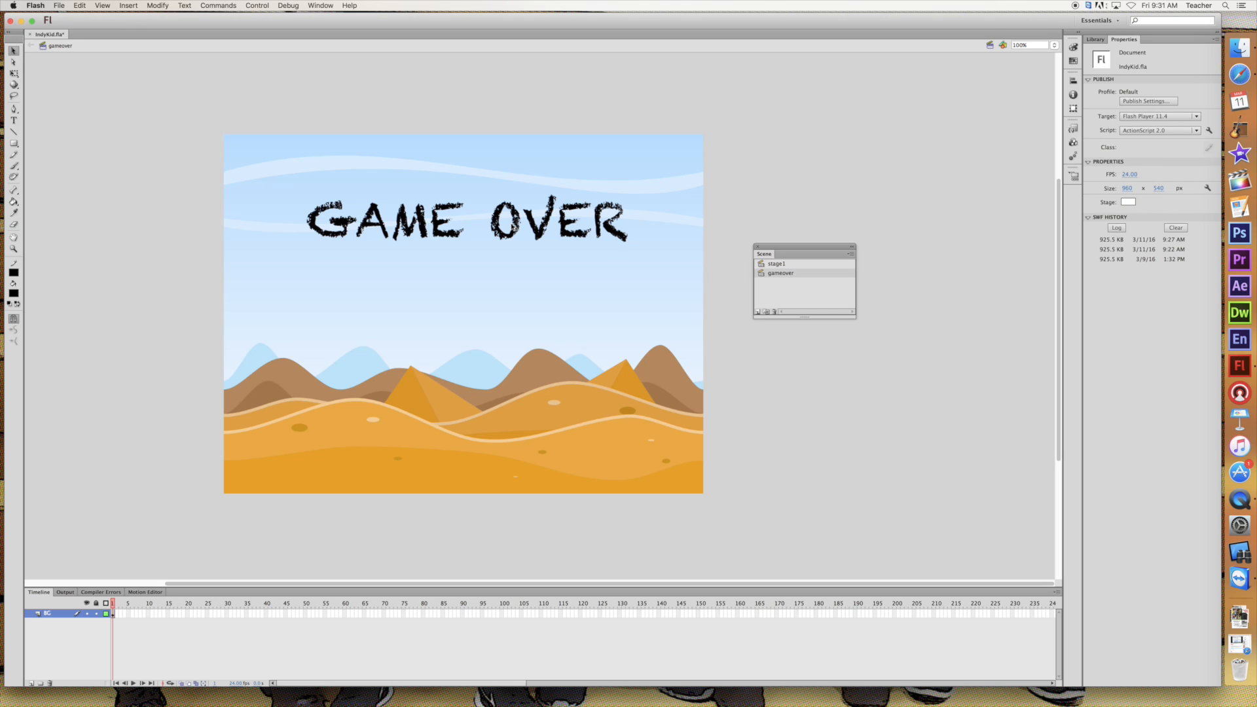
Set the Rectangle tool to a corner radius of 20 and an orange fill sampled from the sand, and try a rectangle below the title
{"action": "left_click", "coordinate": [14, 143]}
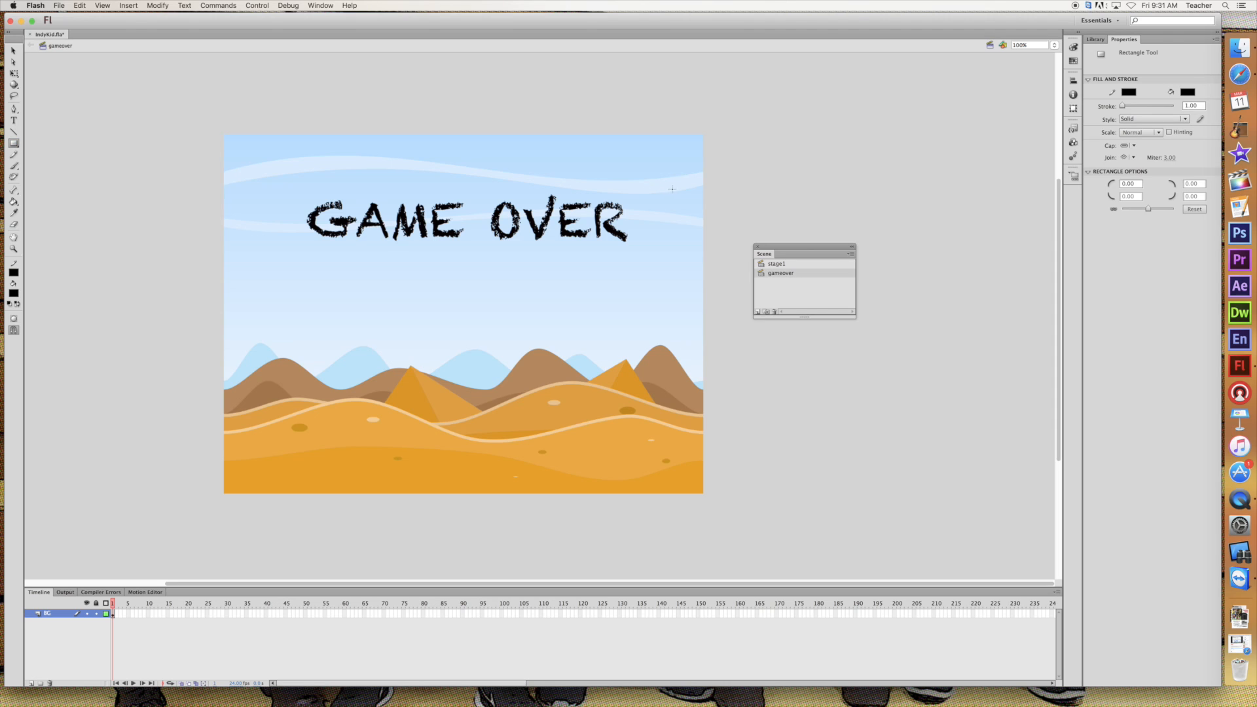
{"action": "left_click", "coordinate": [1129, 184]}
{"action": "type", "text": "20"}
{"action": "key", "text": "Return"}
{"action": "left_click", "coordinate": [13, 294]}
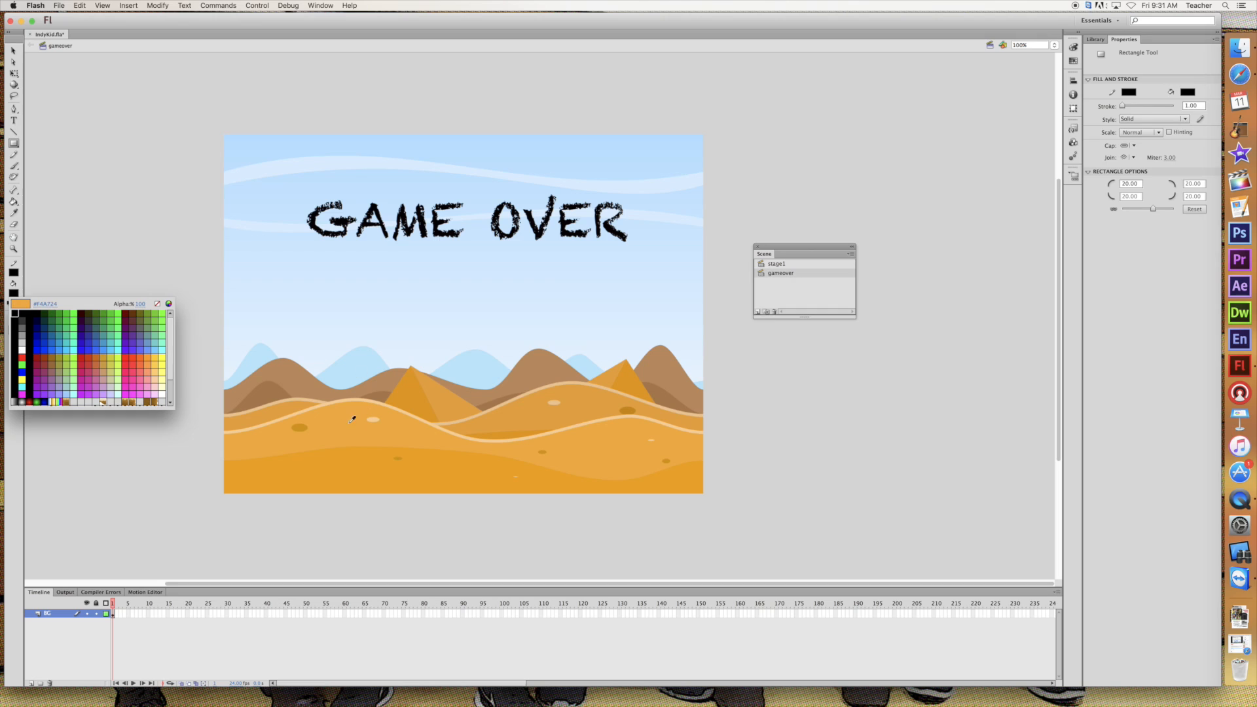
{"action": "left_click", "coordinate": [349, 467]}
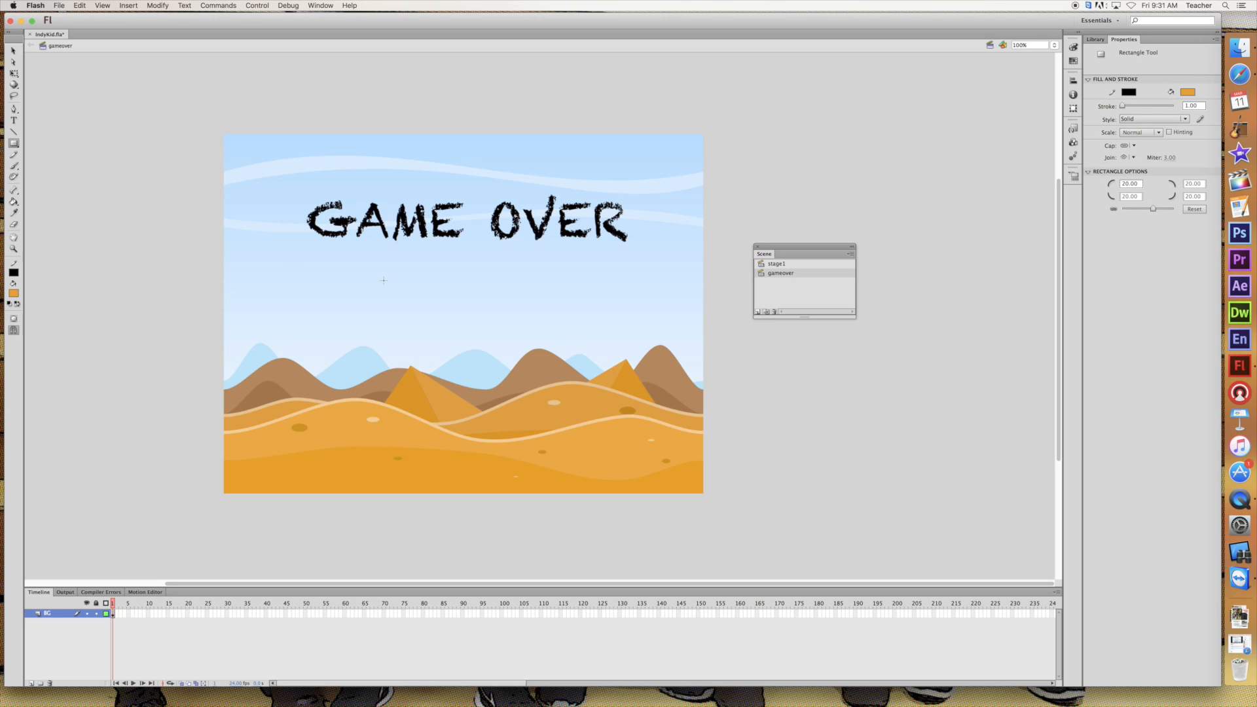
{"action": "left_click_drag", "start_coordinate": [392, 265], "coordinate": [560, 327]}
Add a new layer named Button above BG and save the document
{"action": "left_click", "coordinate": [30, 682]}
{"action": "double_click", "coordinate": [52, 614]}
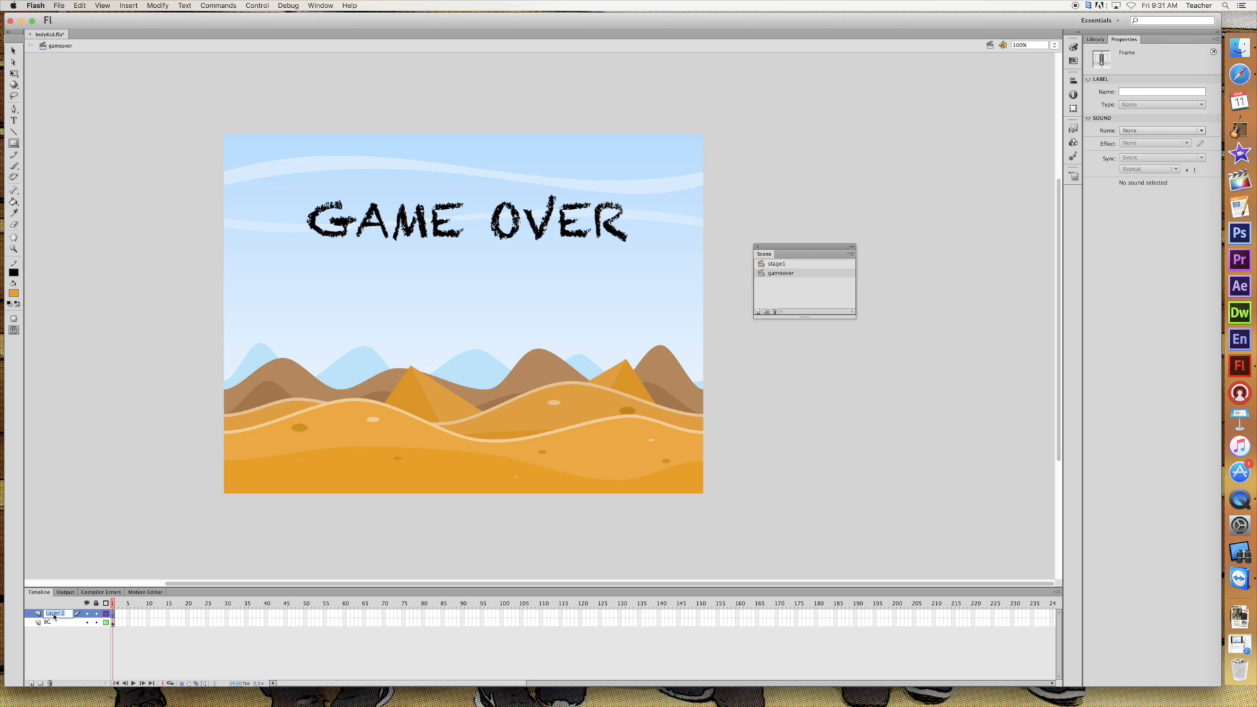
{"action": "type", "text": "Button"}
{"action": "key", "text": "Return"}
{"action": "key", "text": "super+s"}
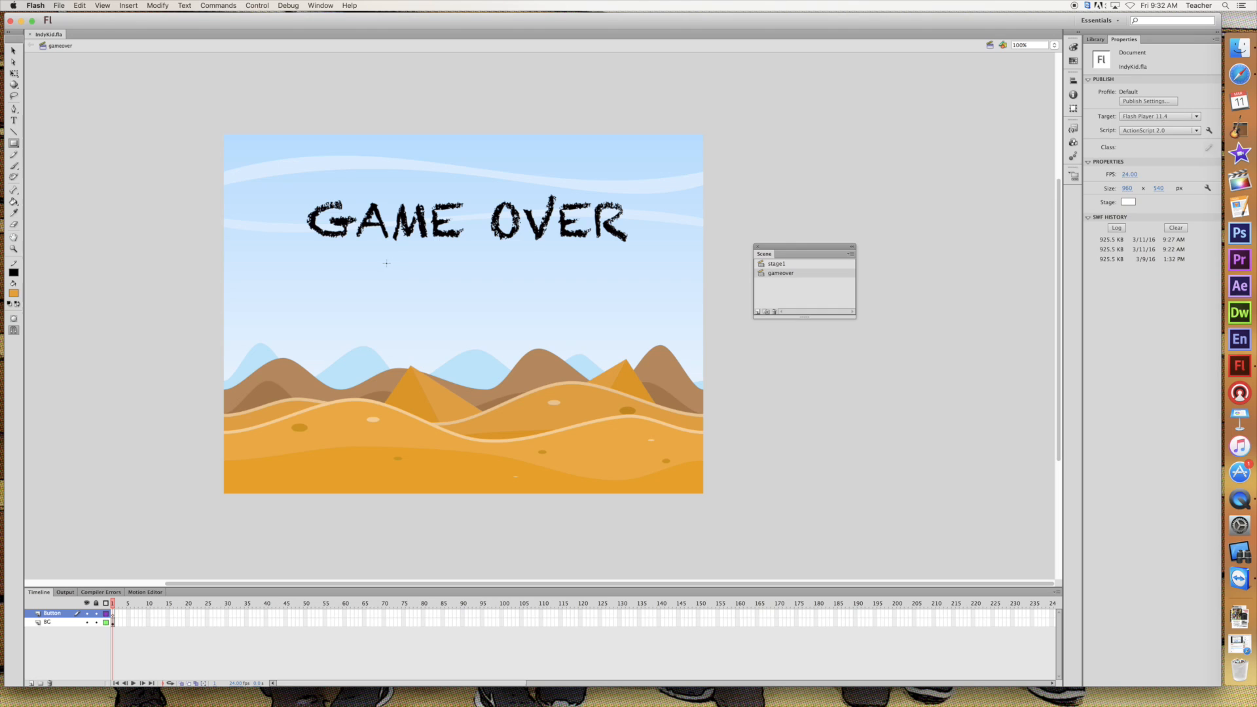
Draw an orange rounded rectangle about 334 by 138 px below the title on the Button layer, and lock the BG layer
{"action": "left_click_drag", "start_coordinate": [393, 268], "coordinate": [558, 337]}
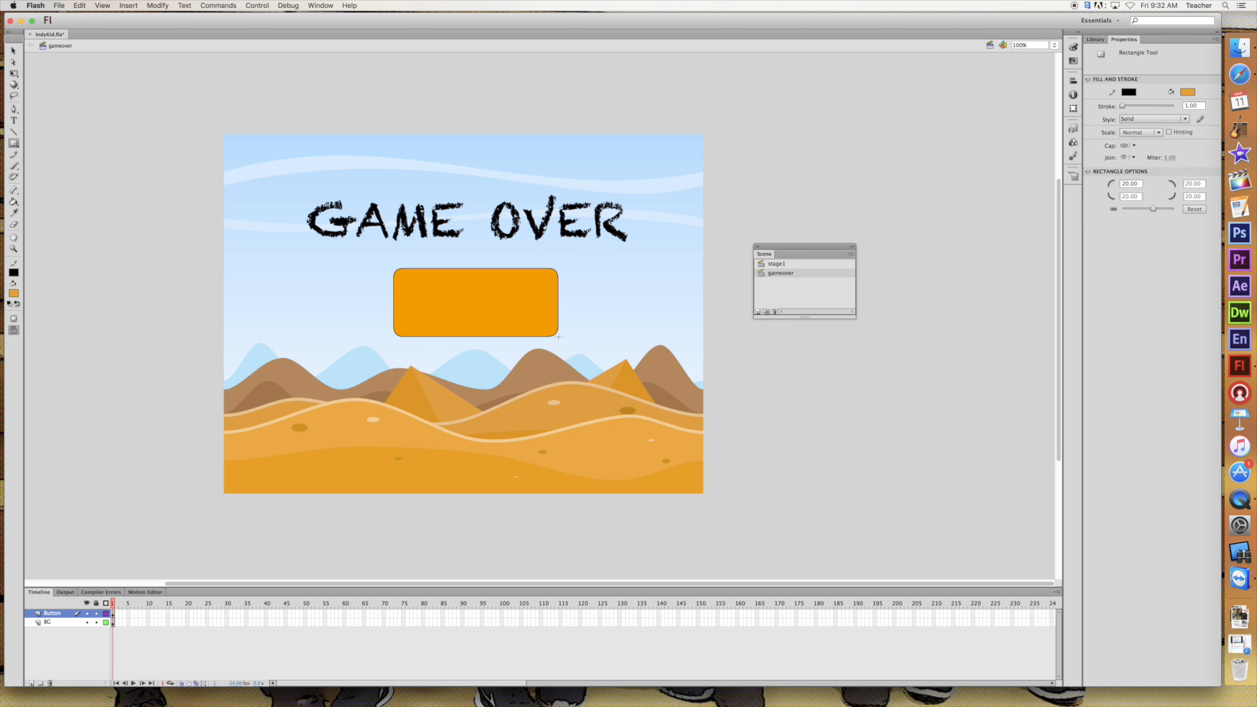
{"action": "left_click", "coordinate": [70, 622]}
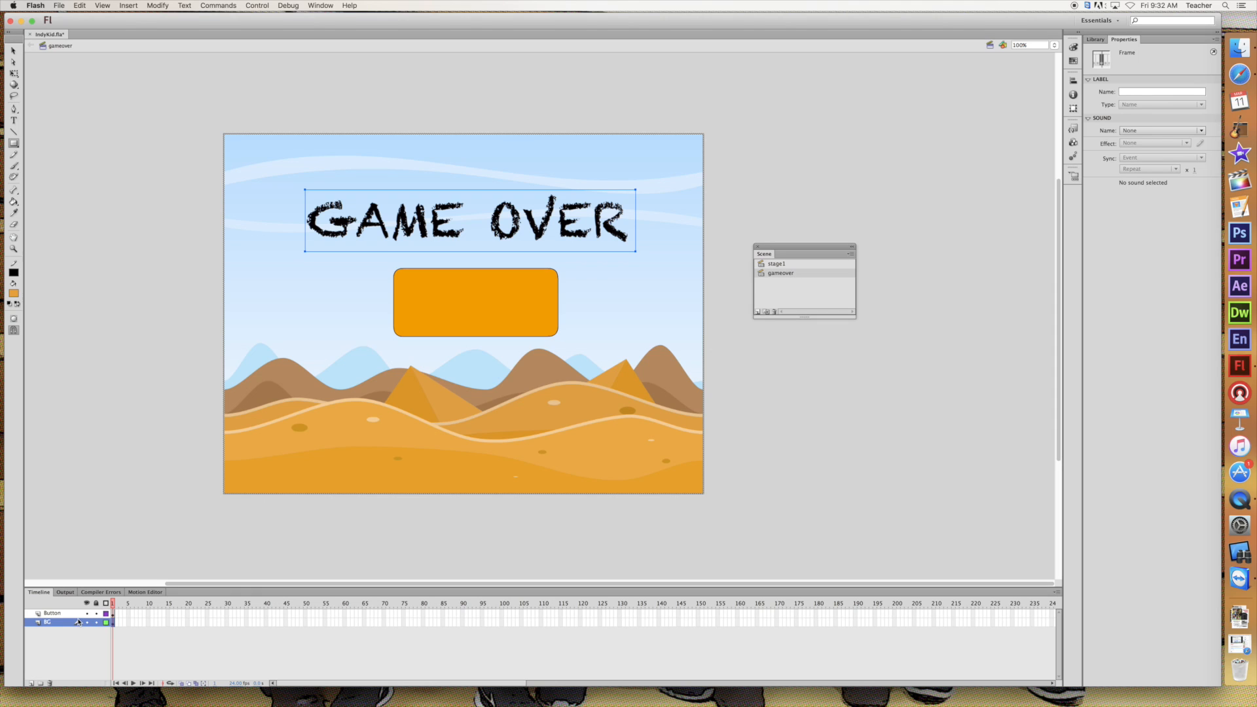
{"action": "left_click", "coordinate": [66, 613]}
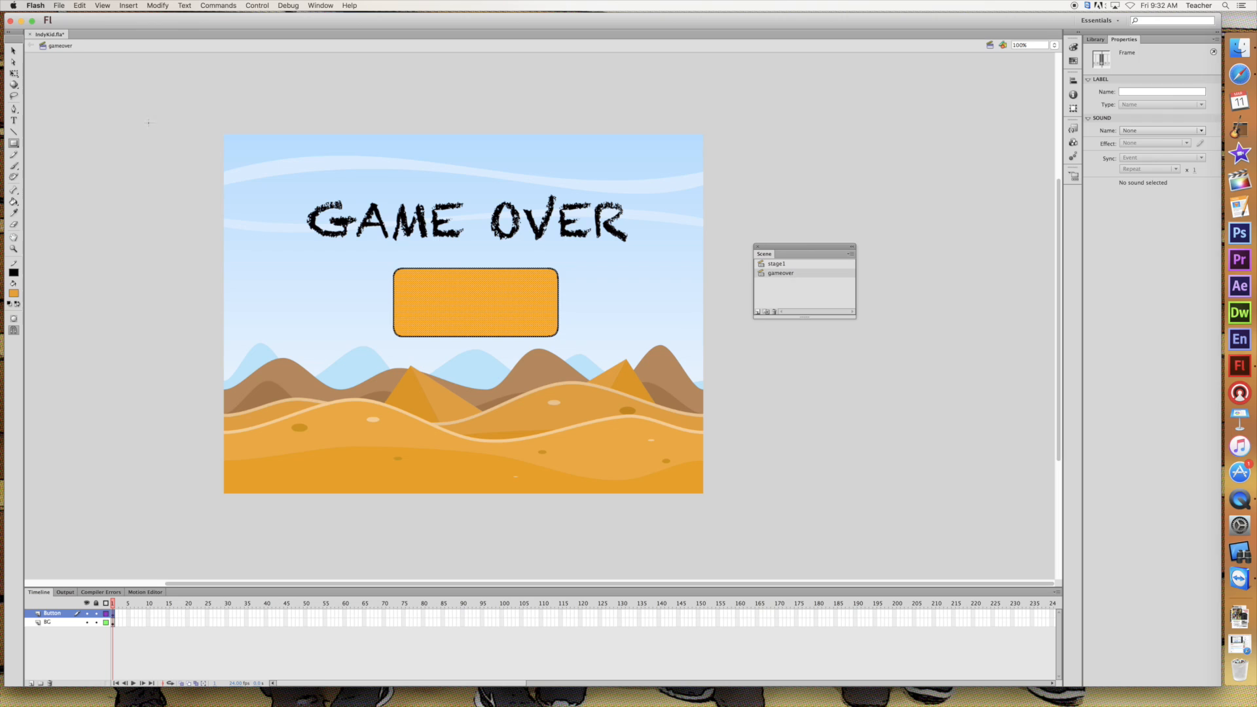
{"action": "left_click", "coordinate": [15, 50]}
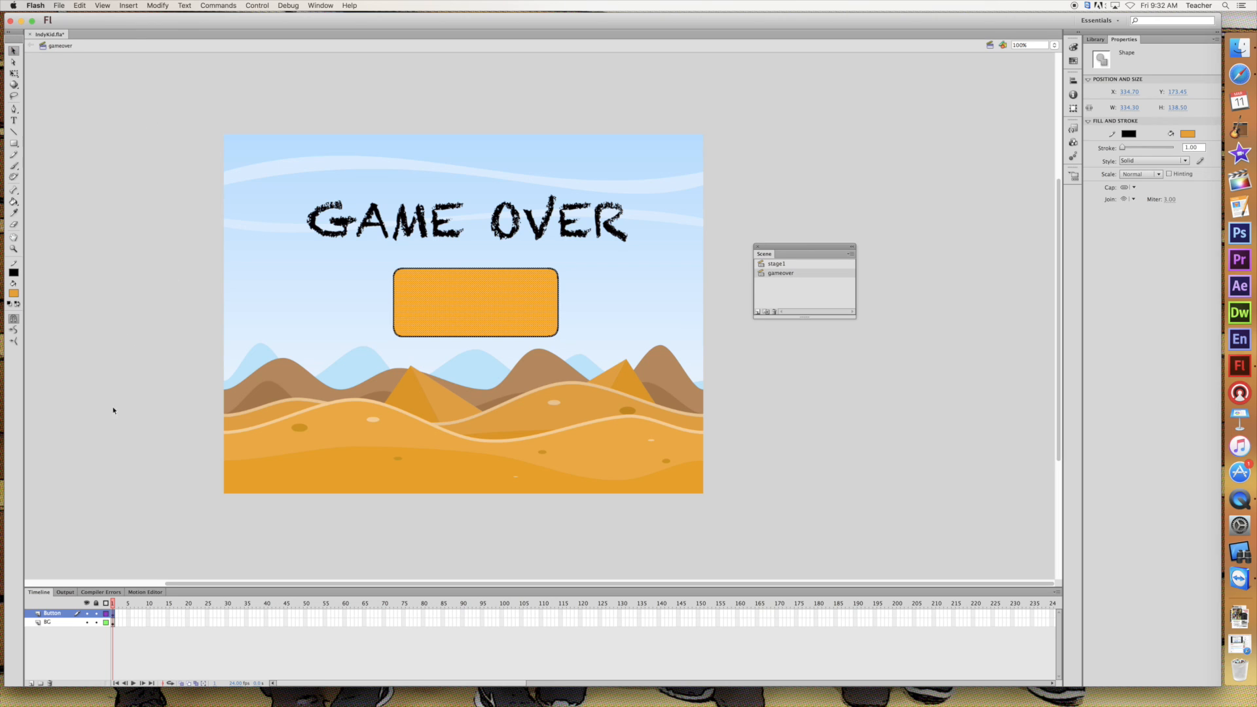
{"action": "left_click", "coordinate": [97, 623]}
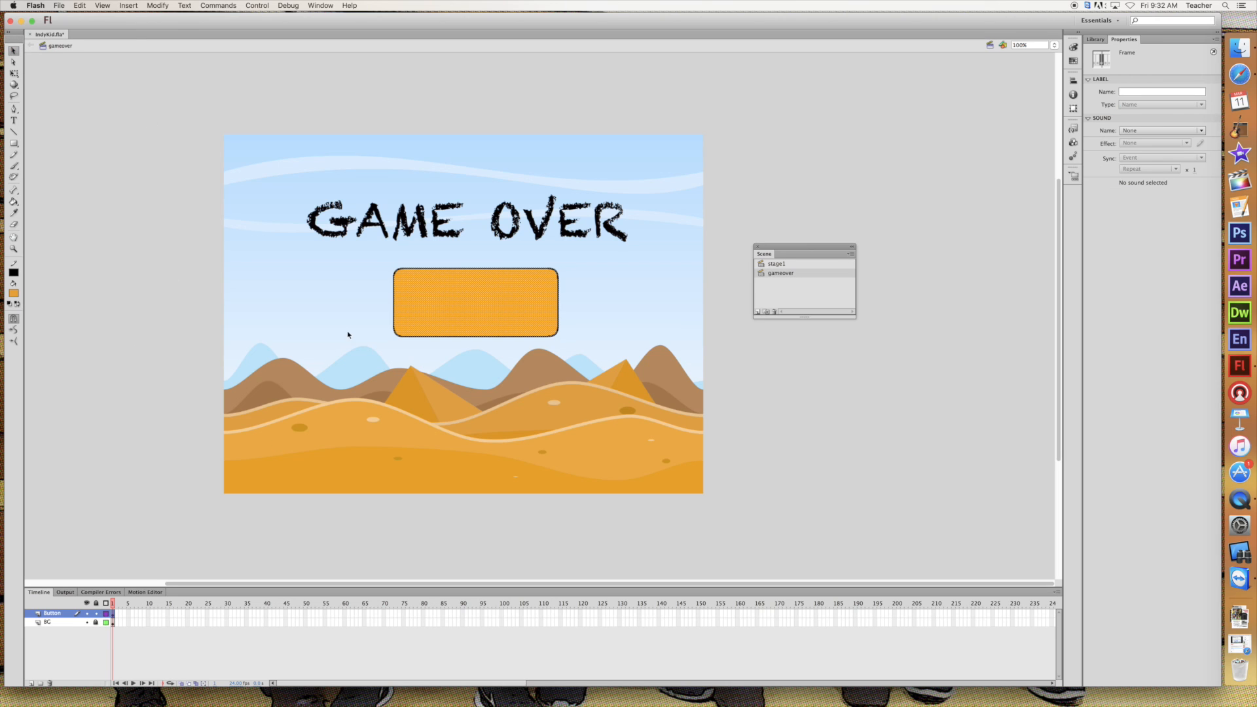
Convert the whole orange rectangle, fill and outline, to a Button symbol named PlayAgain
{"action": "left_click_drag", "start_coordinate": [383, 256], "coordinate": [582, 347]}
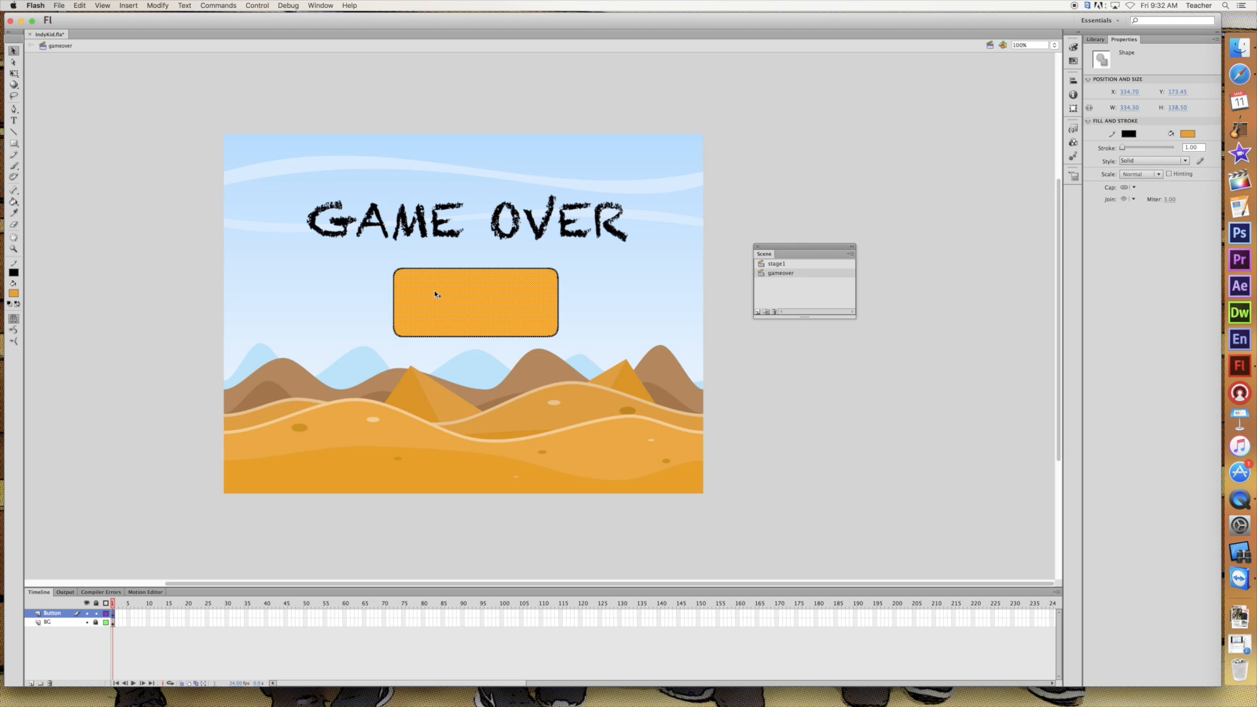
{"action": "right_click", "coordinate": [454, 301]}
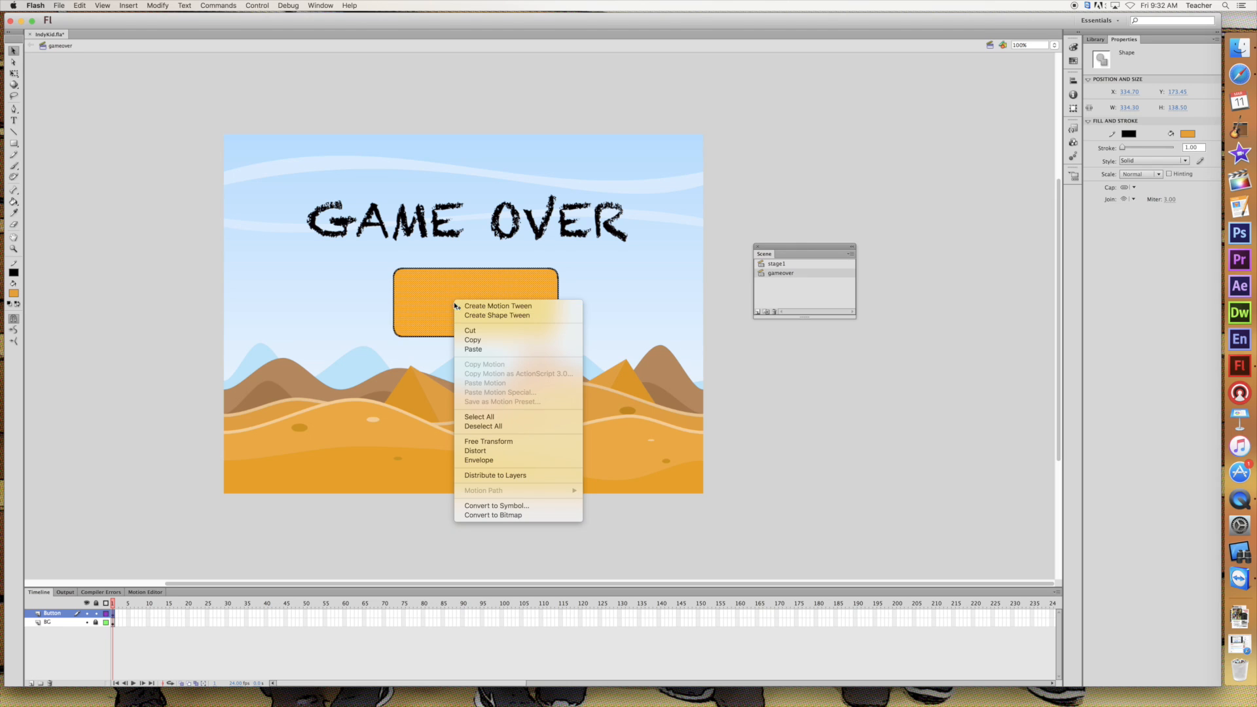
{"action": "left_click", "coordinate": [512, 506]}
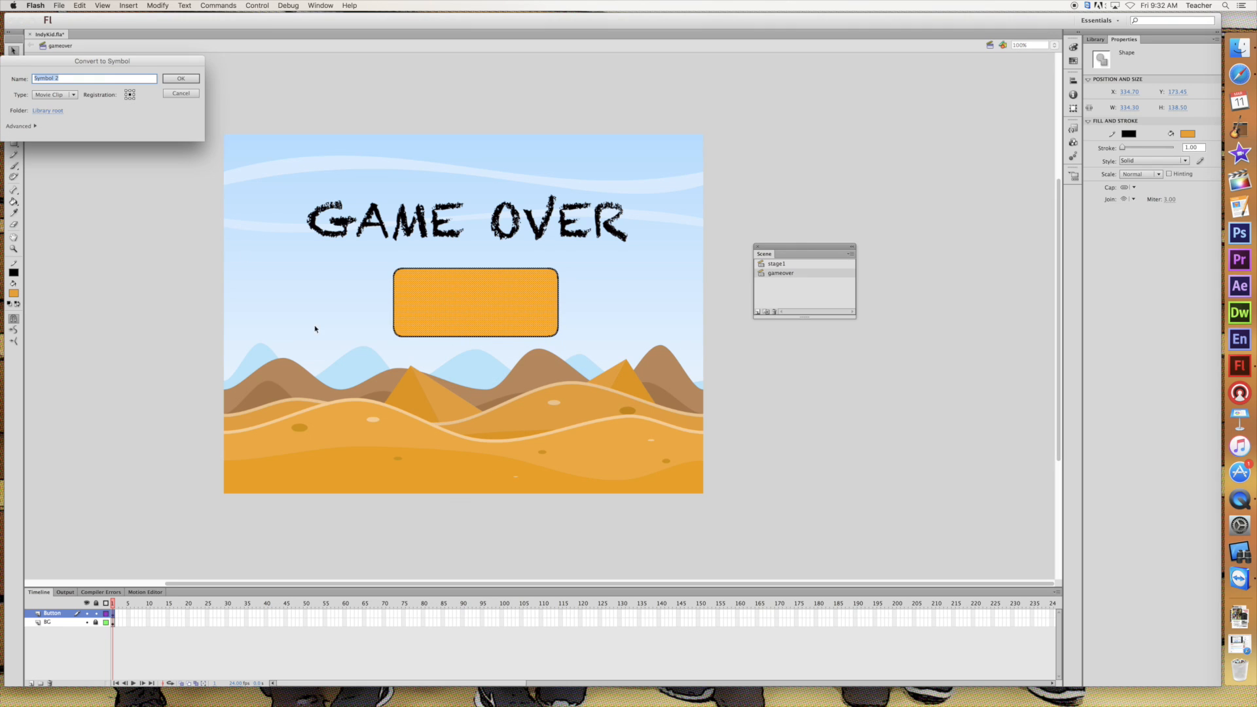
{"action": "left_click_drag", "start_coordinate": [95, 63], "coordinate": [471, 173]}
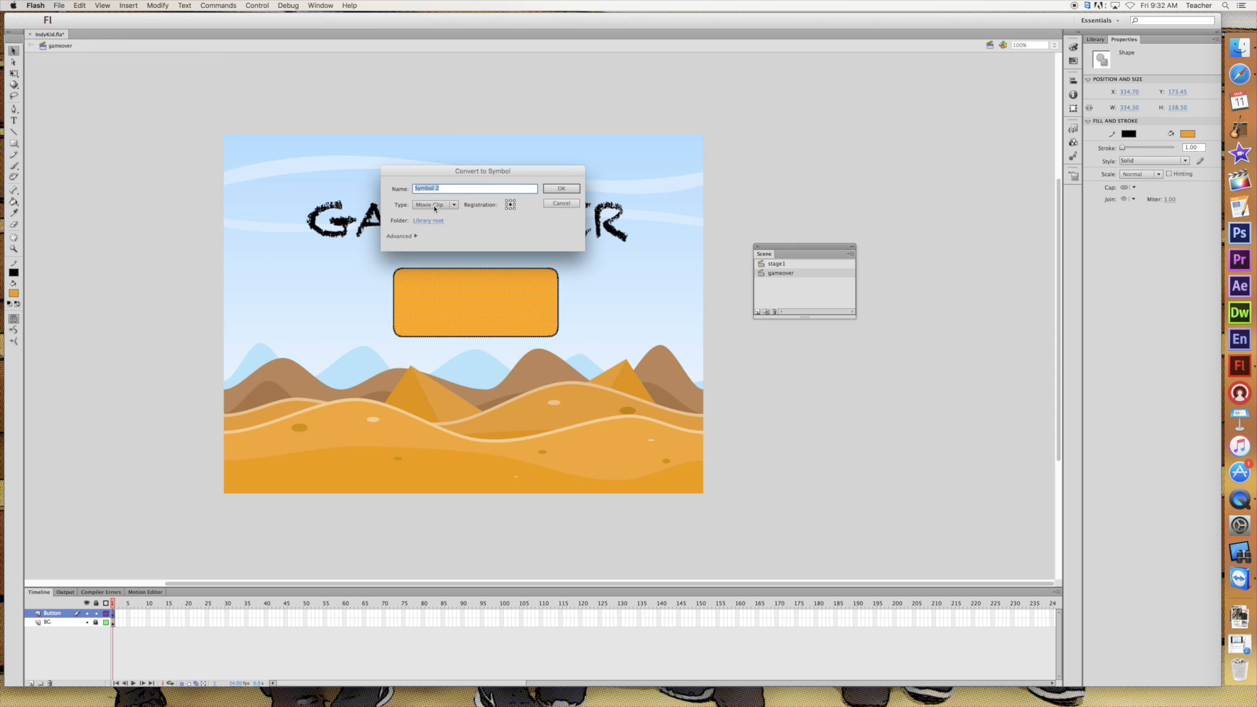
{"action": "left_click", "coordinate": [457, 207]}
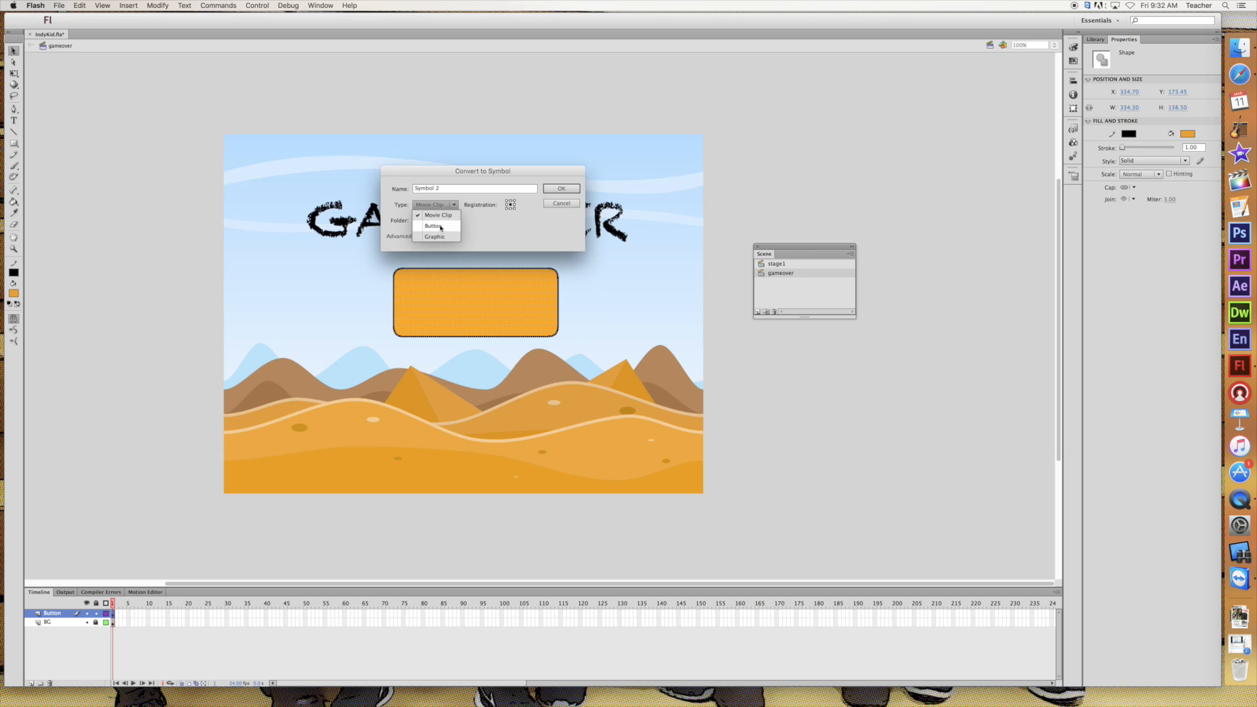
{"action": "left_click", "coordinate": [435, 220]}
{"action": "left_click_drag", "start_coordinate": [448, 191], "coordinate": [414, 191]}
{"action": "type", "text": "B"}
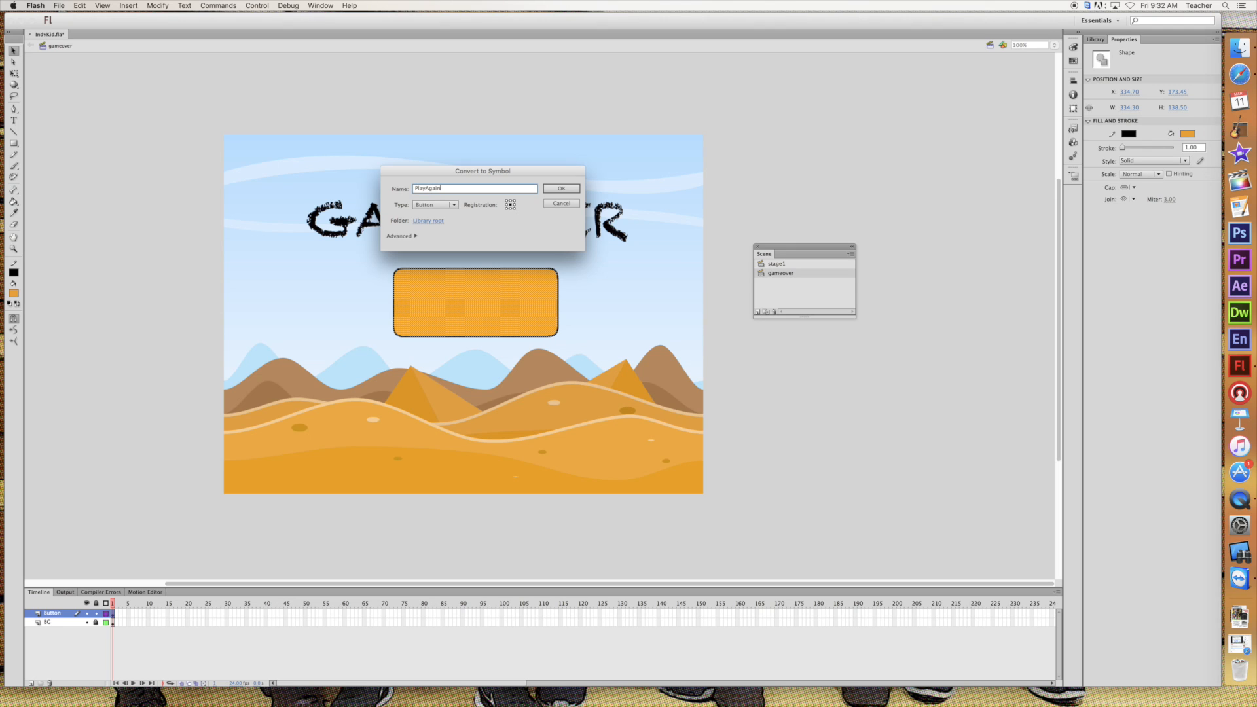
{"action": "left_click", "coordinate": [570, 189]}
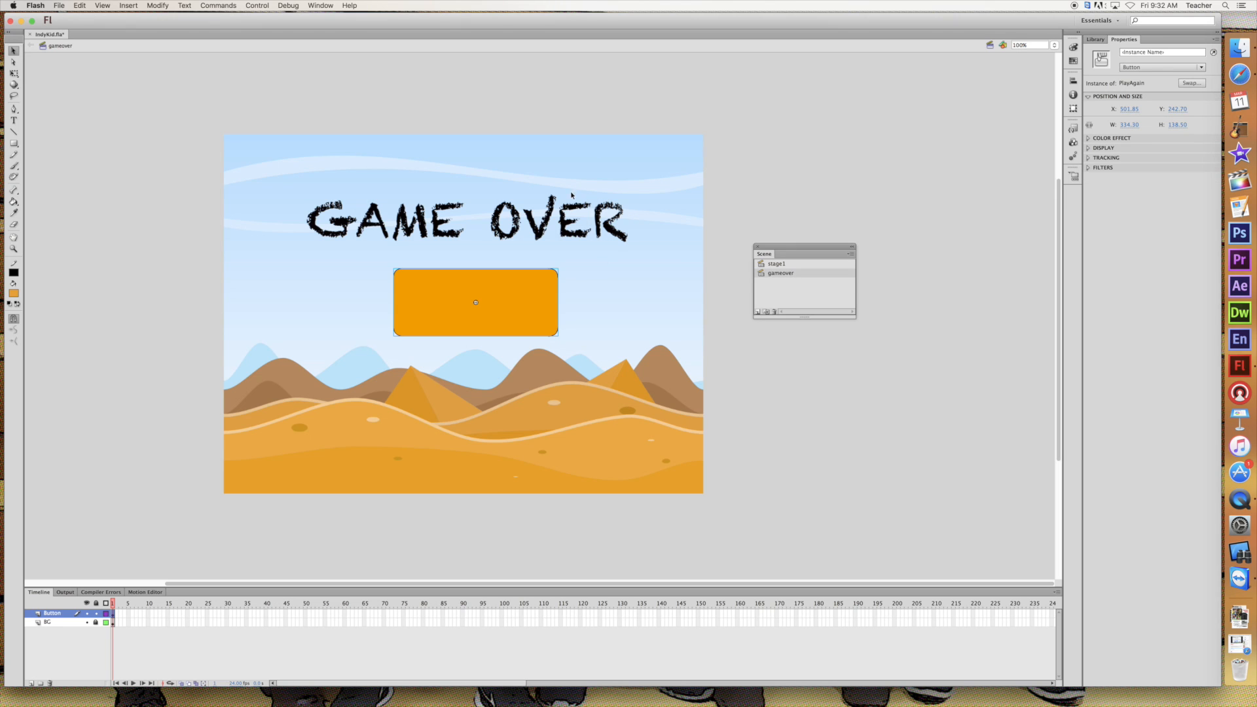
Break apart the PlayAgain button instance into its plain shape
{"action": "right_click", "coordinate": [516, 298]}
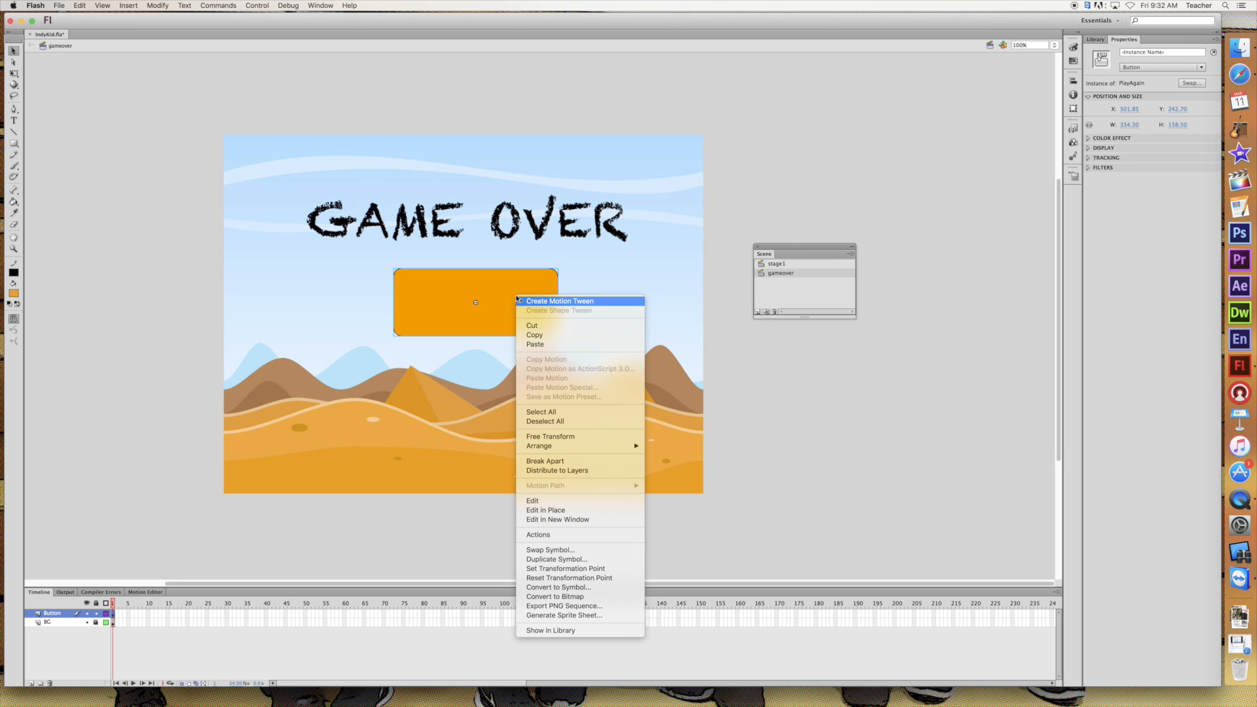
{"action": "left_click", "coordinate": [489, 287]}
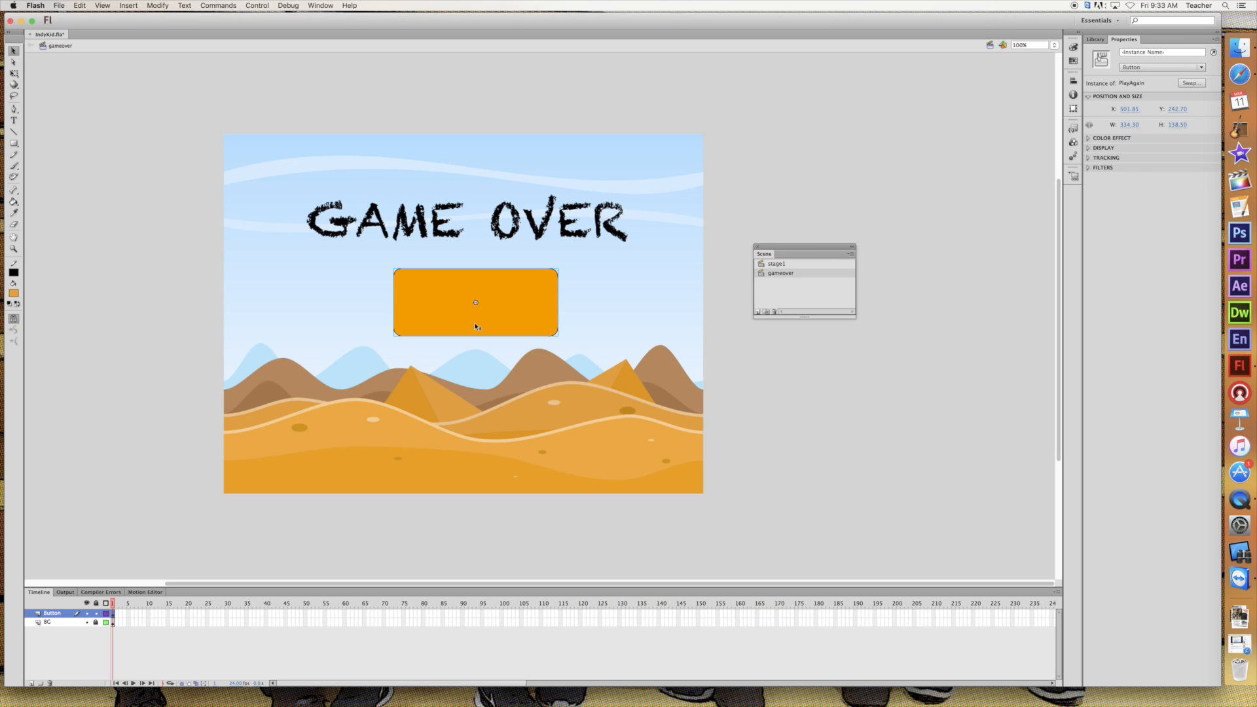
{"action": "key", "text": "super+b"}
Add the black text Play Again in Chalkduster over the orange rectangle, sized 41 pt so it fits on one line
{"action": "left_click", "coordinate": [14, 121]}
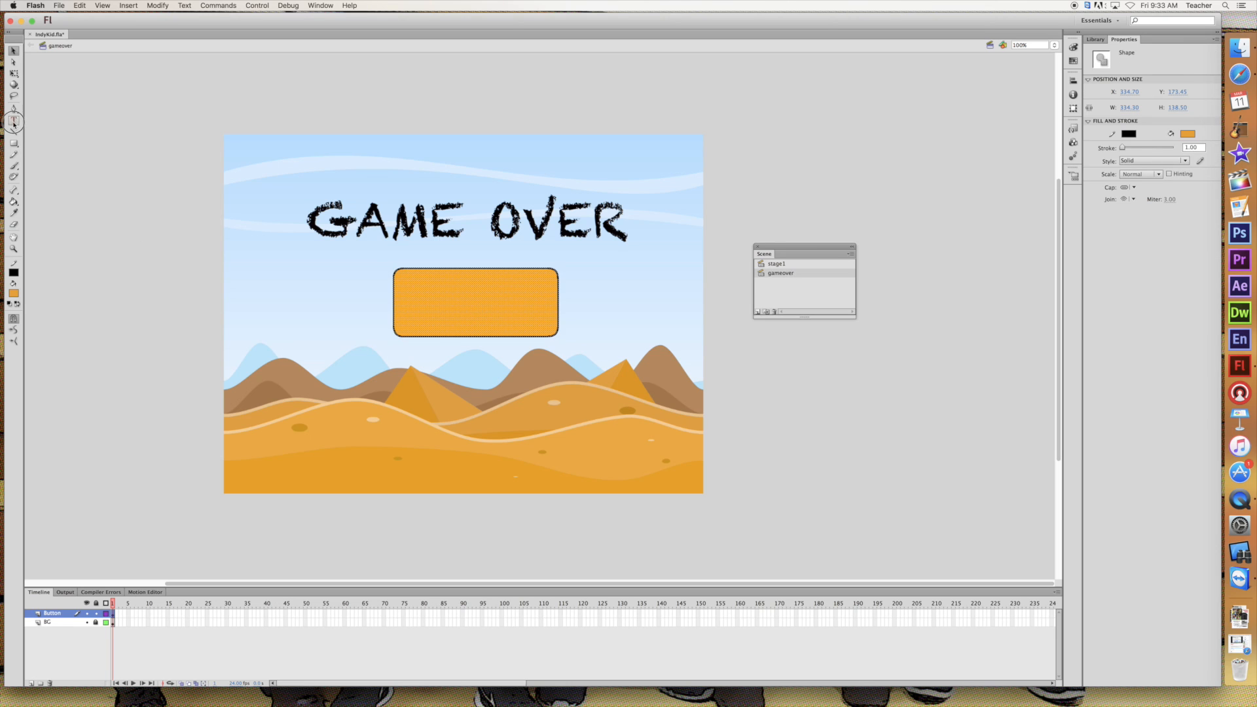
{"action": "left_click_drag", "start_coordinate": [415, 293], "coordinate": [541, 320]}
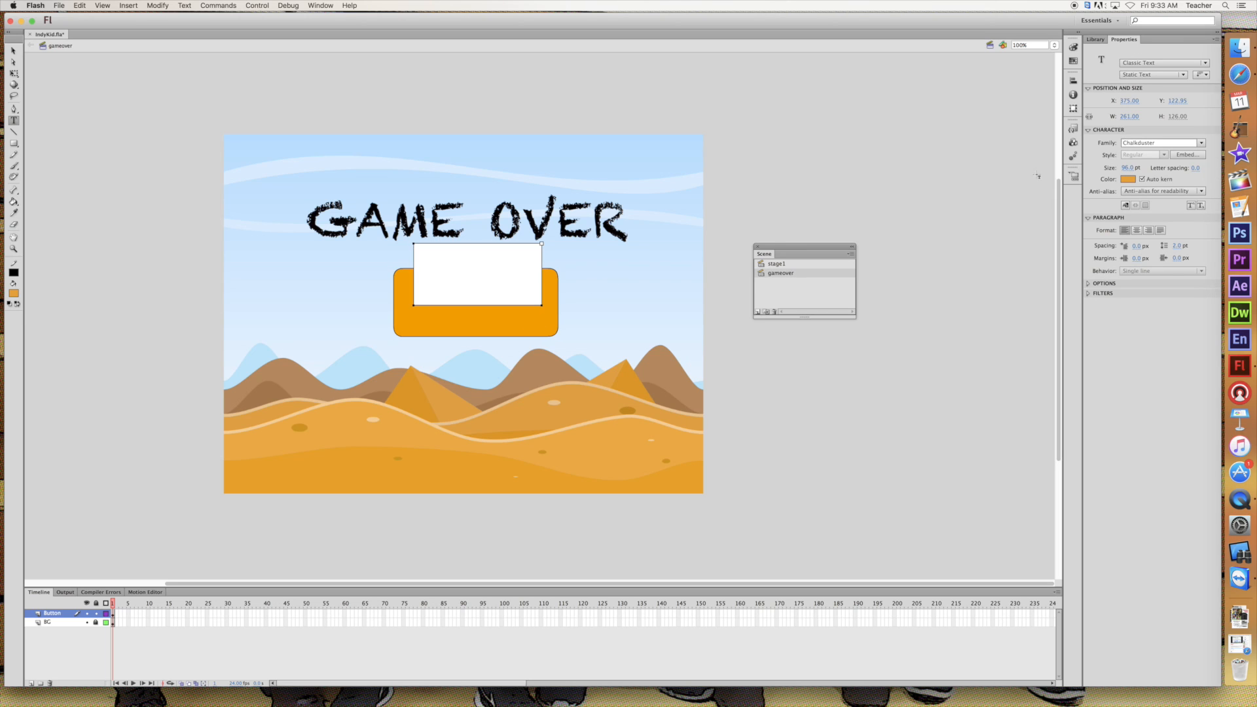
{"action": "left_click_drag", "start_coordinate": [1131, 169], "coordinate": [1109, 170]}
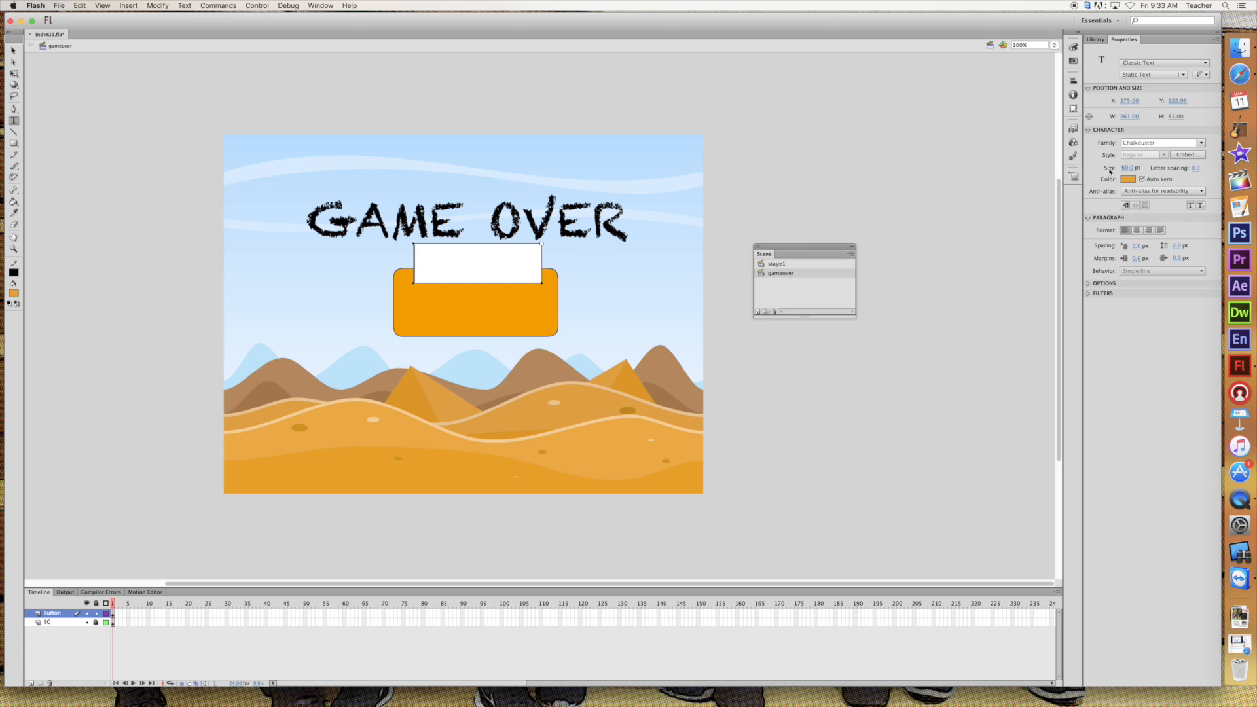
{"action": "type", "text": "Play"}
{"action": "key", "text": "BackSpace"}
{"action": "key", "text": "BackSpace"}
{"action": "key", "text": "BackSpace"}
{"action": "key", "text": "BackSpace"}
{"action": "left_click", "coordinate": [14, 293]}
{"action": "left_click", "coordinate": [24, 315]}
{"action": "type", "text": "Play"}
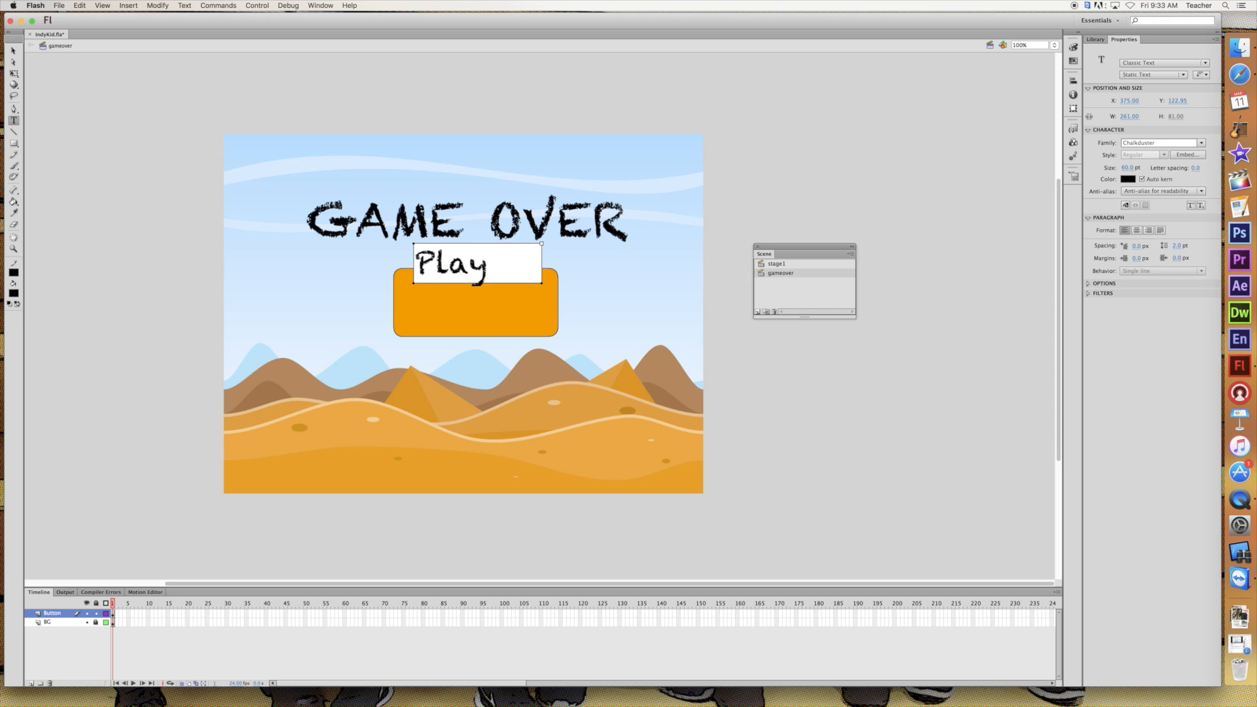
{"action": "type", "text": " Again"}
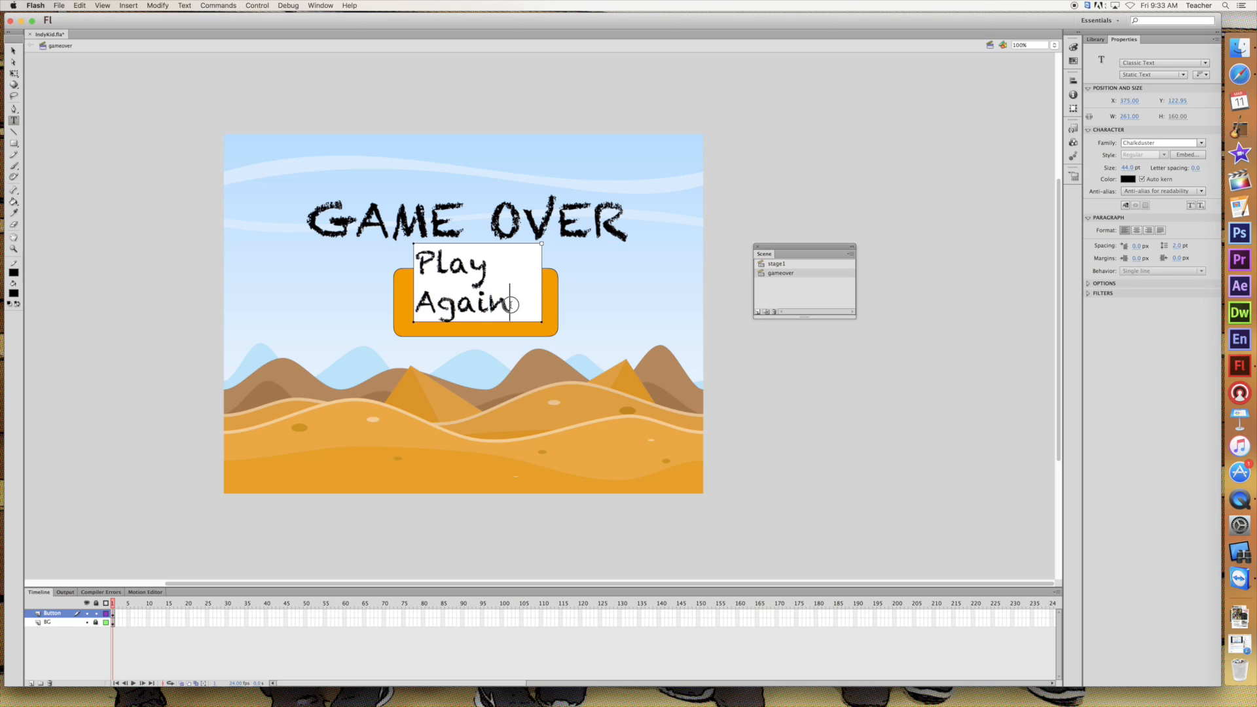
{"action": "left_click_drag", "start_coordinate": [511, 302], "coordinate": [415, 261]}
{"action": "left_click_drag", "start_coordinate": [1127, 167], "coordinate": [1111, 168]}
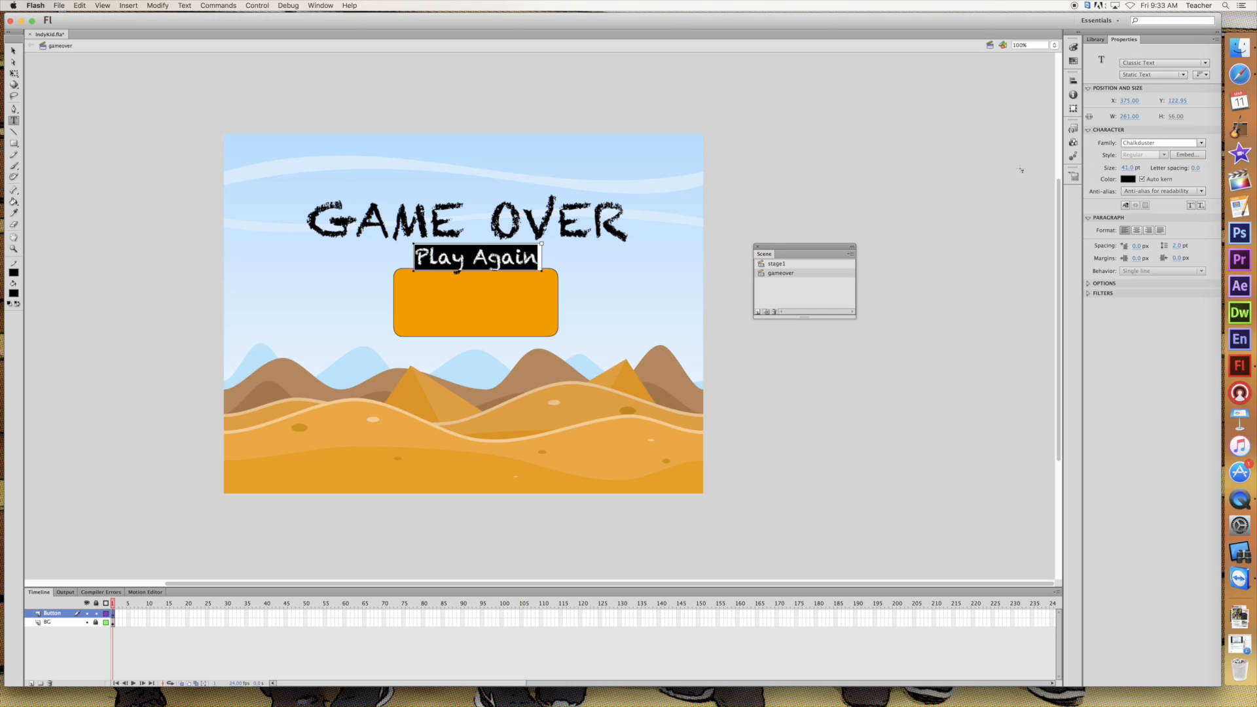
Move the Play Again text down onto the middle of the orange rectangle
{"action": "left_click", "coordinate": [12, 52]}
{"action": "left_click_drag", "start_coordinate": [458, 261], "coordinate": [460, 301]}
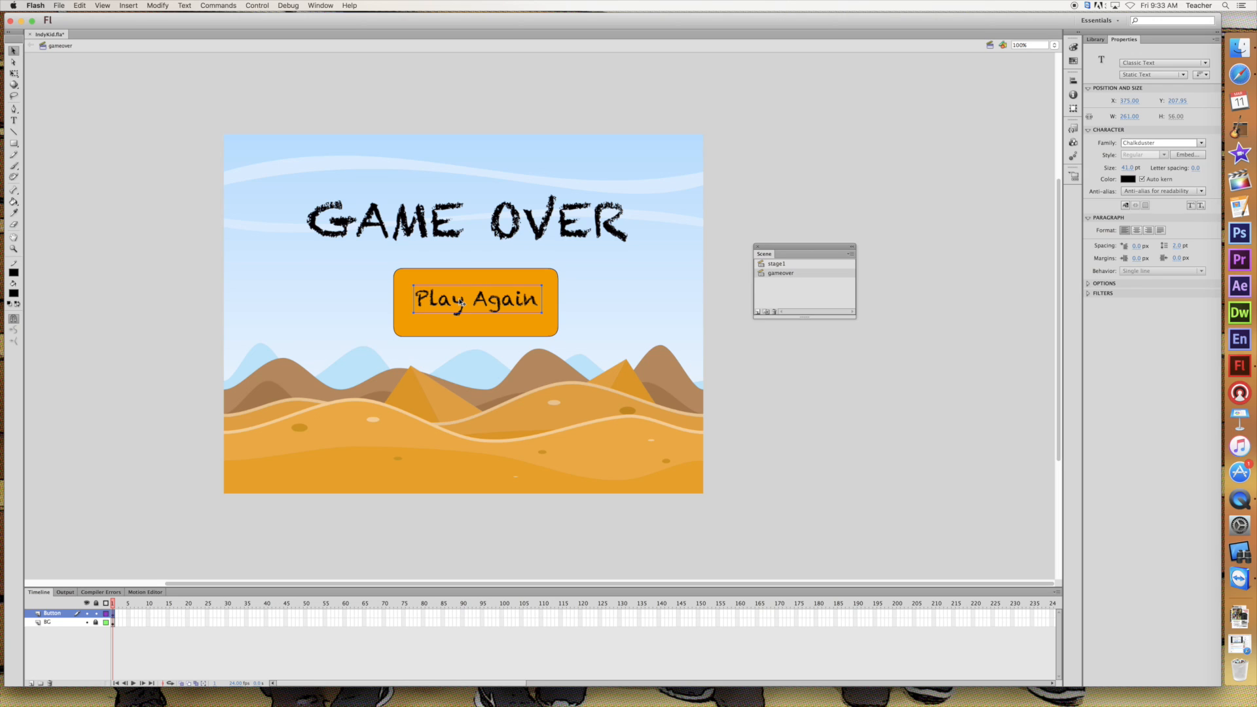
{"action": "left_click", "coordinate": [382, 262]}
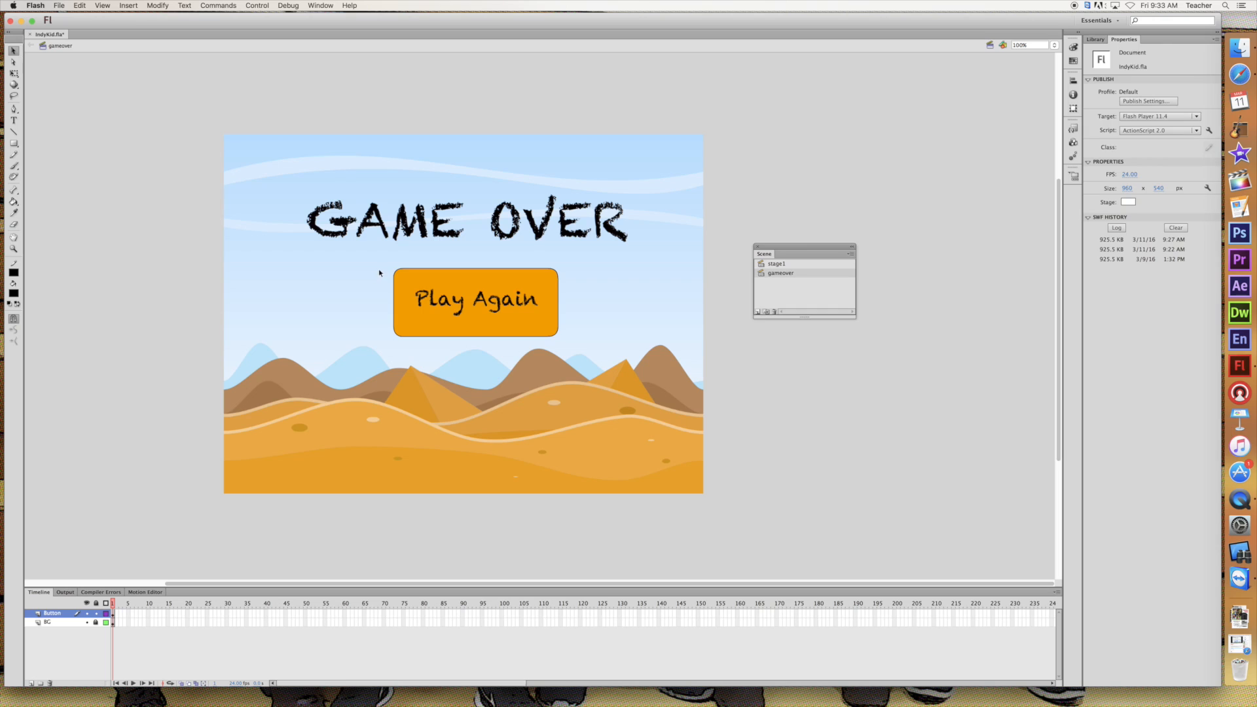
Convert the orange rectangle together with its Play Again text to a Button symbol named Button1
{"action": "left_click_drag", "start_coordinate": [385, 260], "coordinate": [570, 344]}
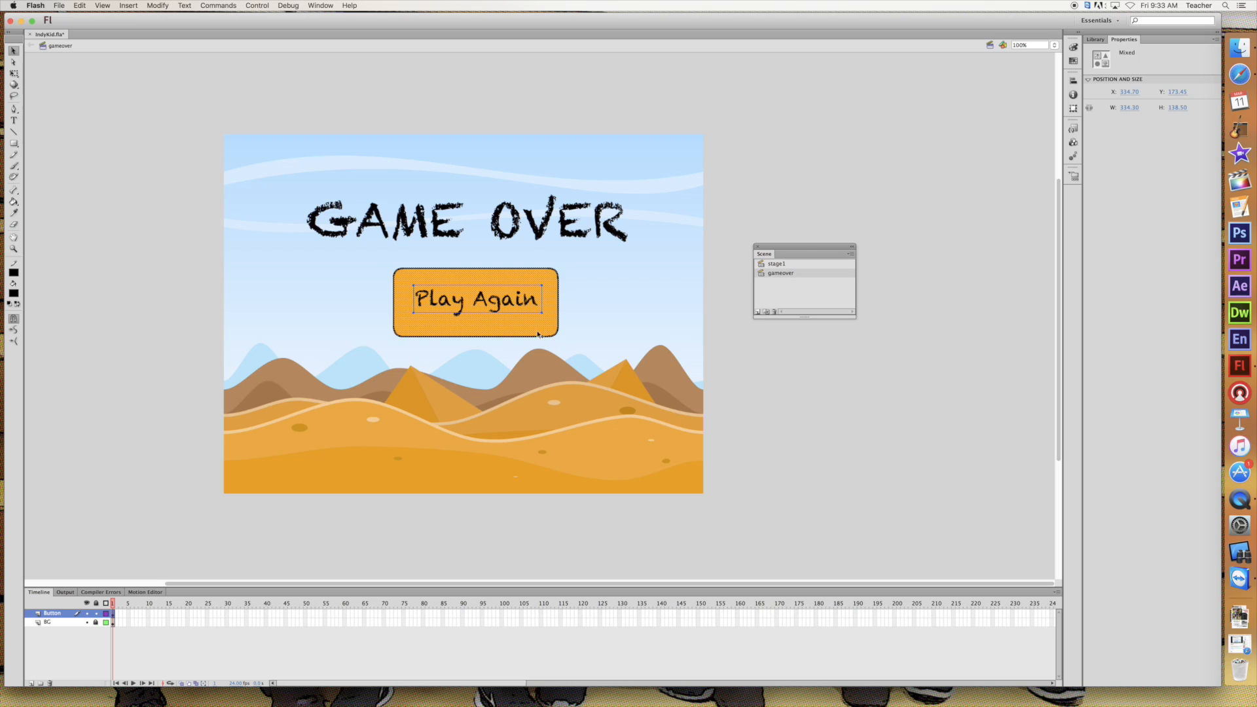
{"action": "right_click", "coordinate": [440, 325]}
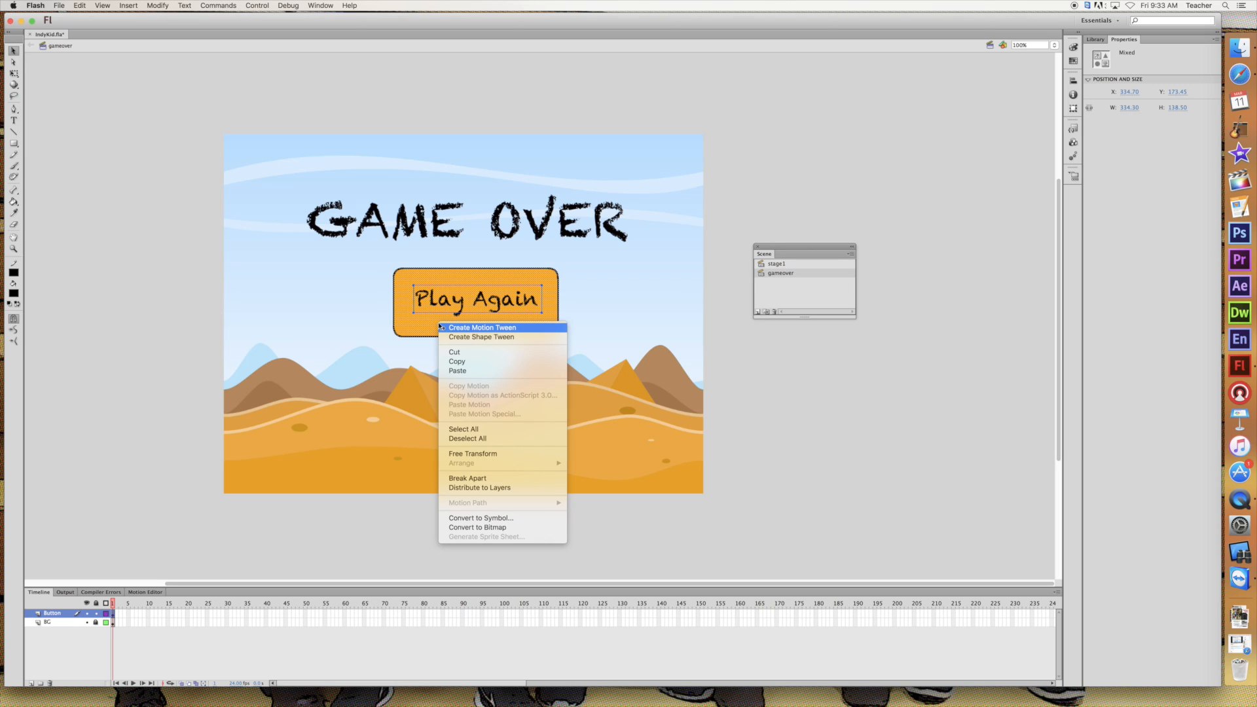
{"action": "left_click", "coordinate": [492, 518]}
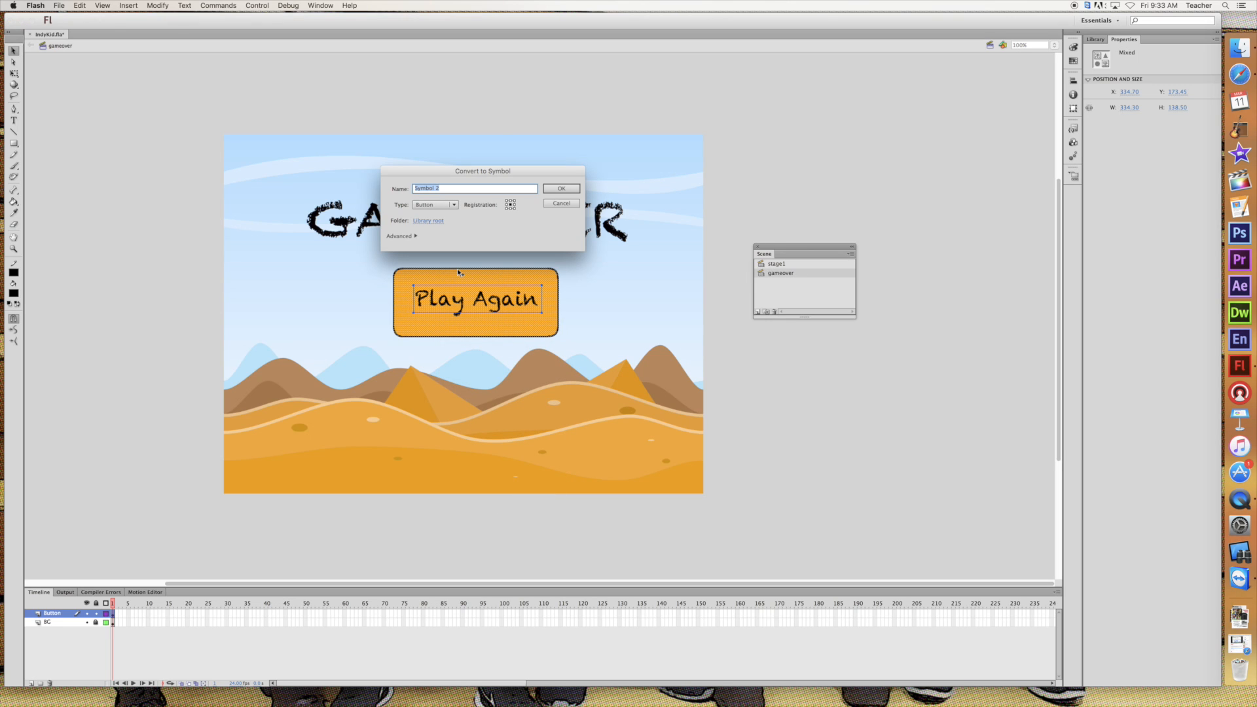
{"action": "type", "text": "Button1"}
{"action": "left_click", "coordinate": [561, 190]}
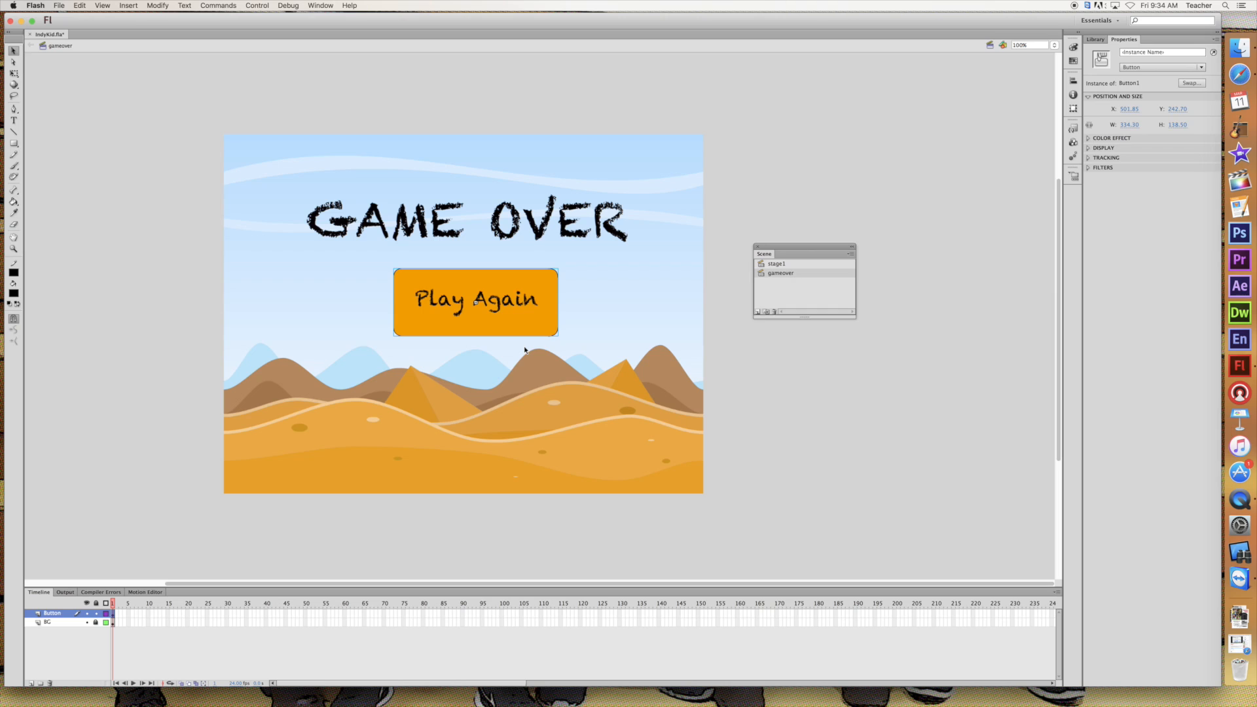
Give the Play Again button an on (release) script that runs _root.gotoAndStop("stage1");
{"action": "right_click", "coordinate": [499, 284]}
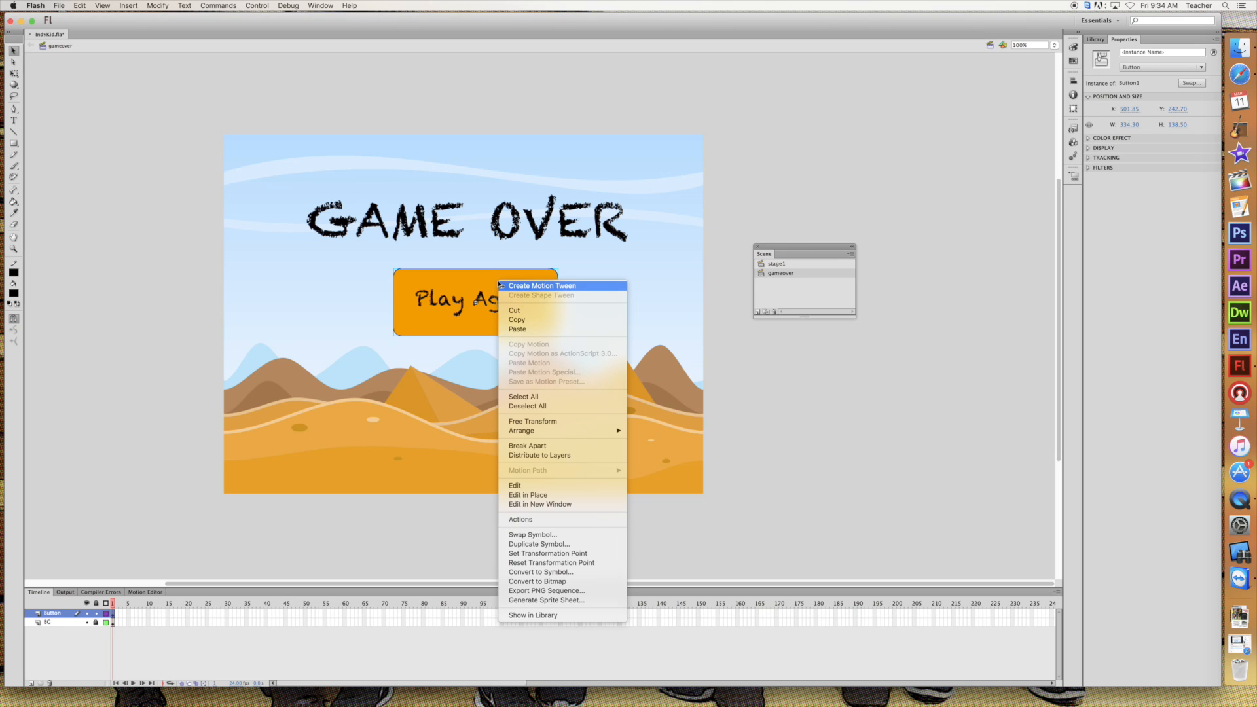
{"action": "left_click", "coordinate": [520, 520]}
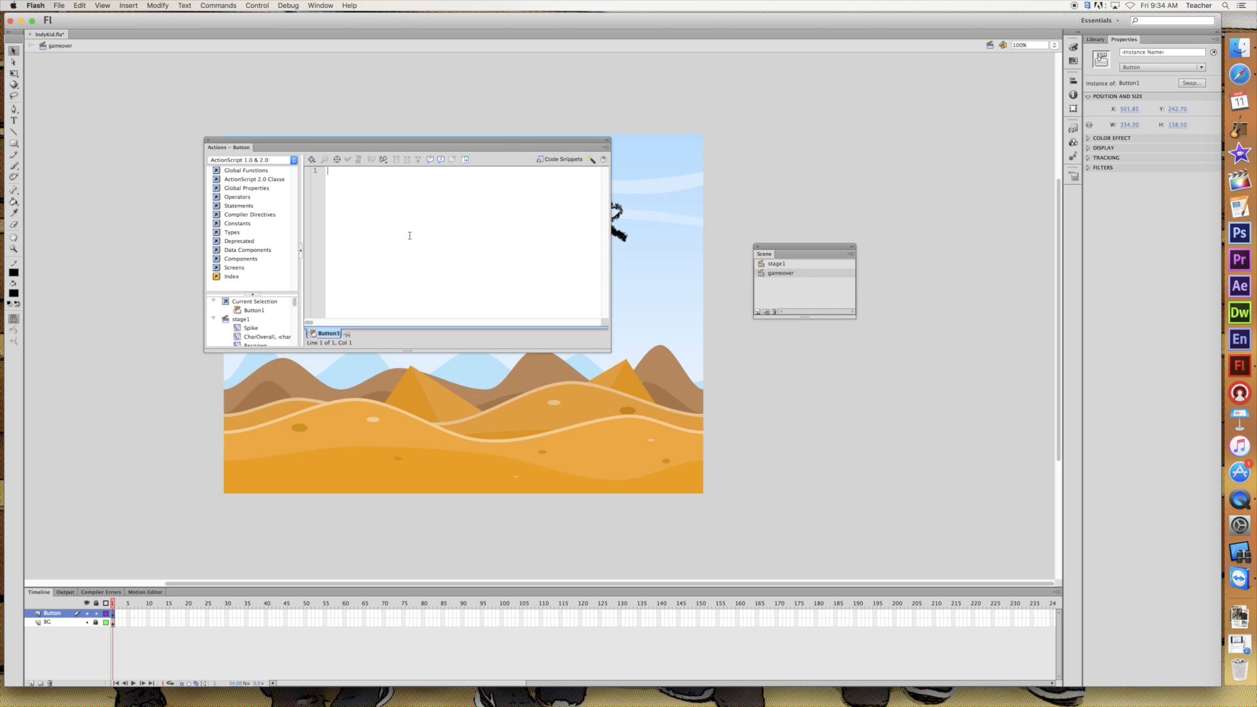
{"action": "type", "text": "on (release) { _root.gotoAndStop(\"stage1\"); }"}
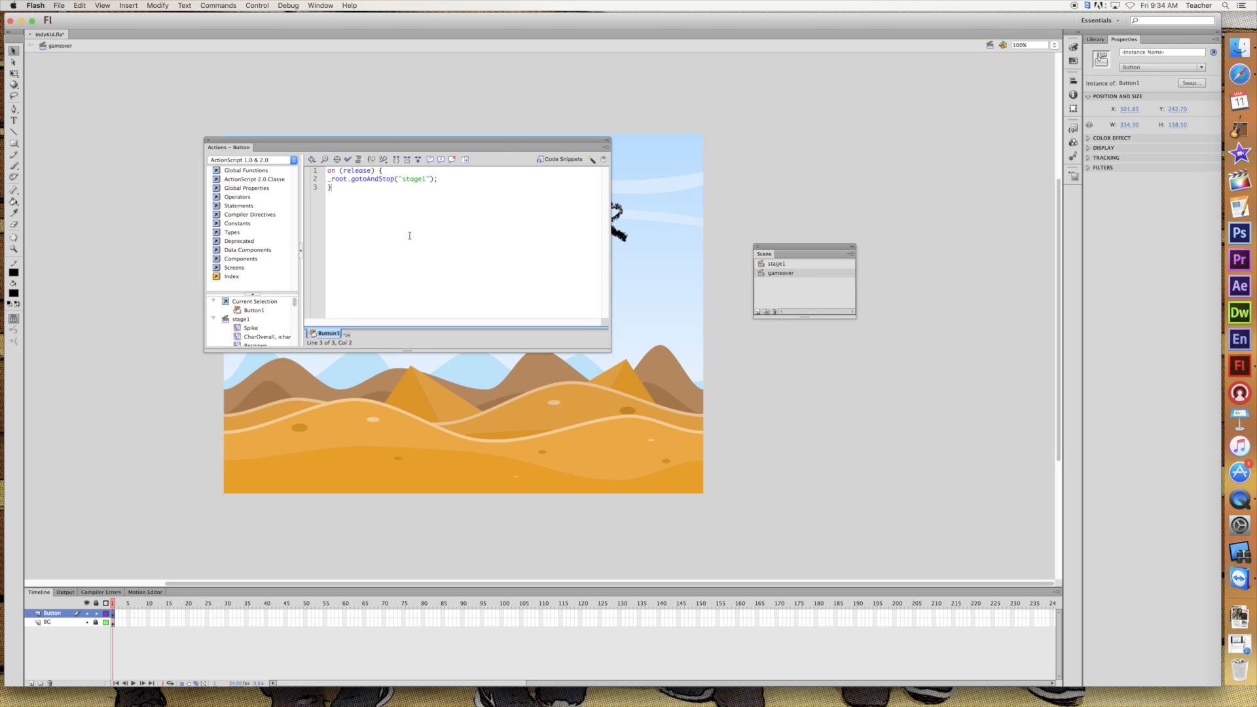
{"action": "left_click", "coordinate": [379, 170]}
{"action": "type", "text": "{"}
{"action": "left_click", "coordinate": [208, 140]}
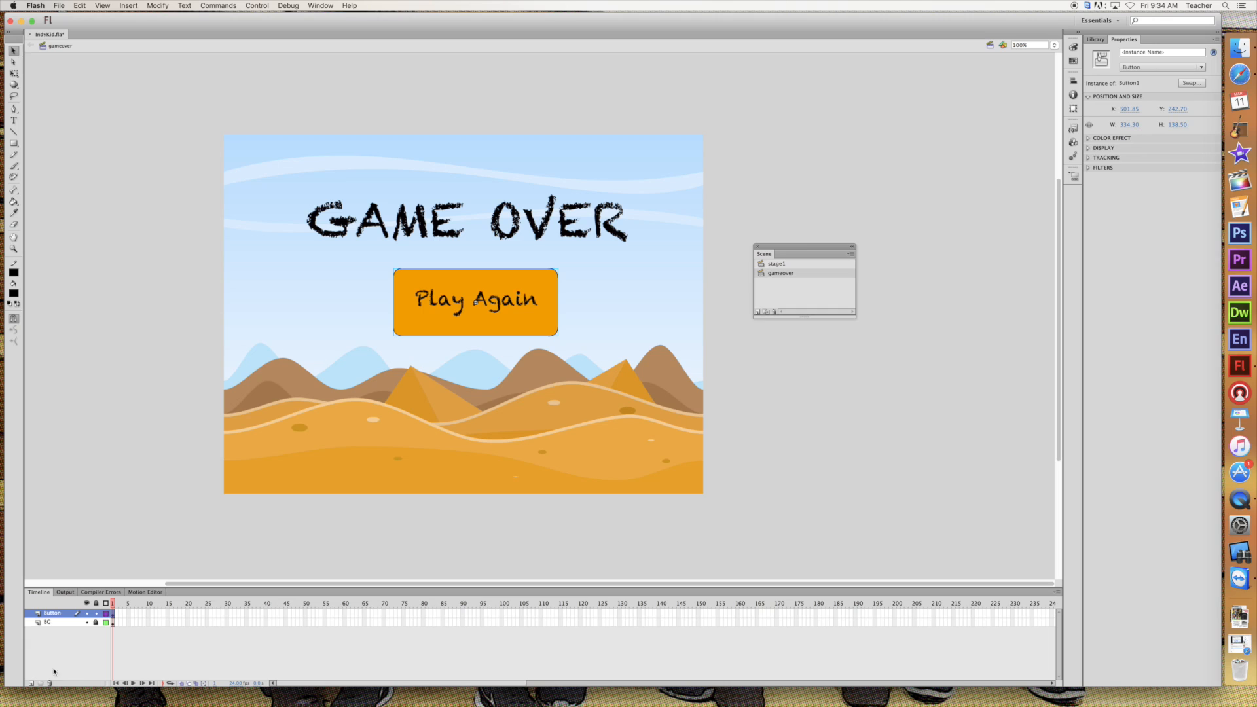
Add a new layer named Label above the Button layer
{"action": "left_click", "coordinate": [30, 684]}
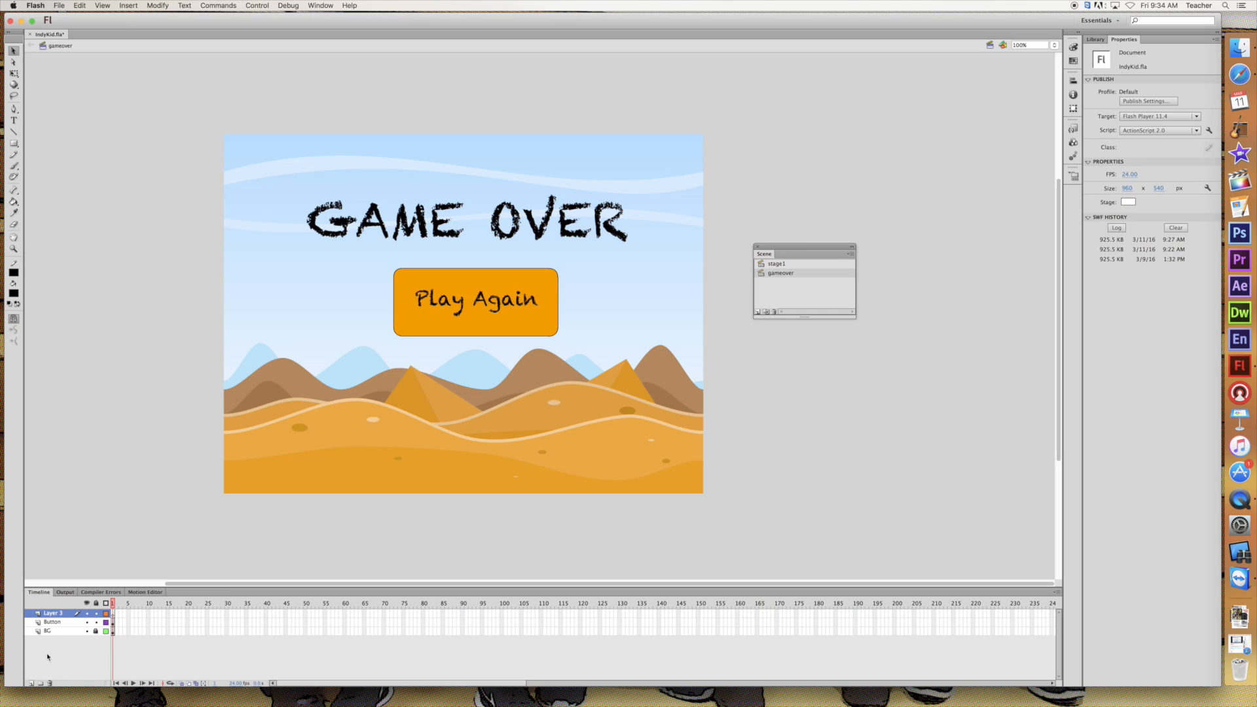
{"action": "double_click", "coordinate": [56, 614]}
{"action": "type", "text": "Labl"}
{"action": "key", "text": "Return"}
Set the frame label of the Label layer's first frame to gameover
{"action": "left_click", "coordinate": [113, 615]}
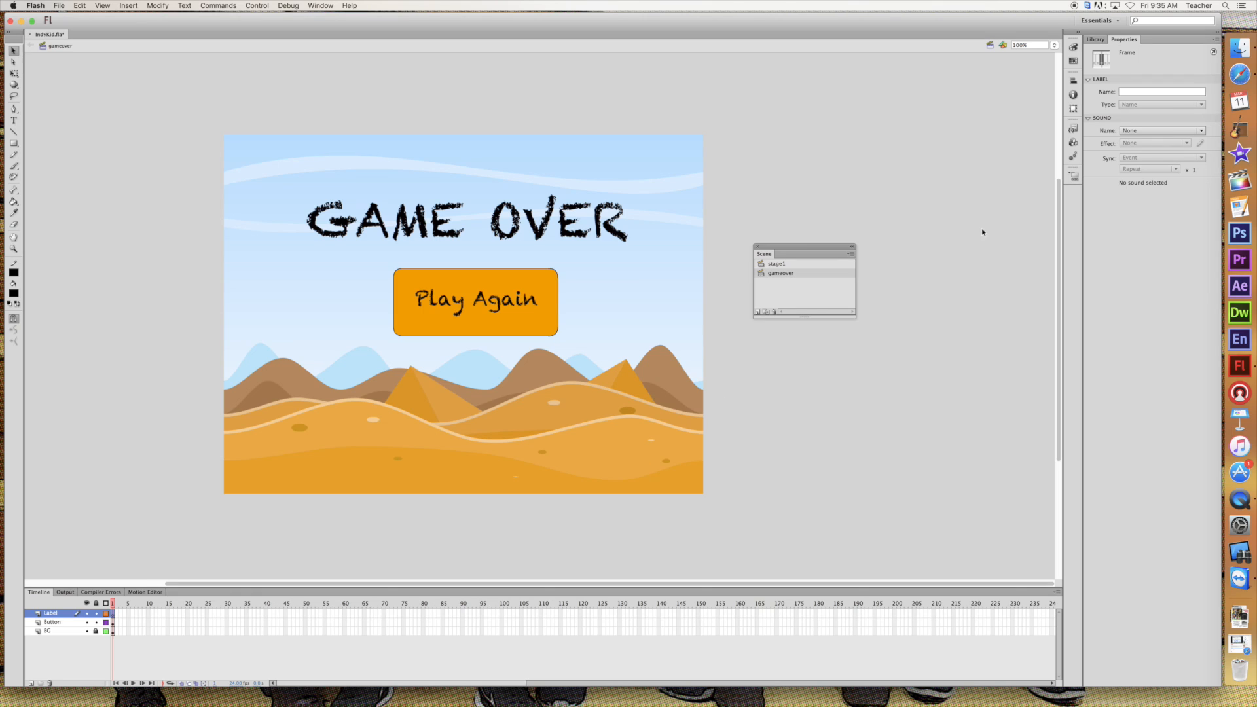
{"action": "left_click", "coordinate": [1137, 92]}
{"action": "type", "text": "st"}
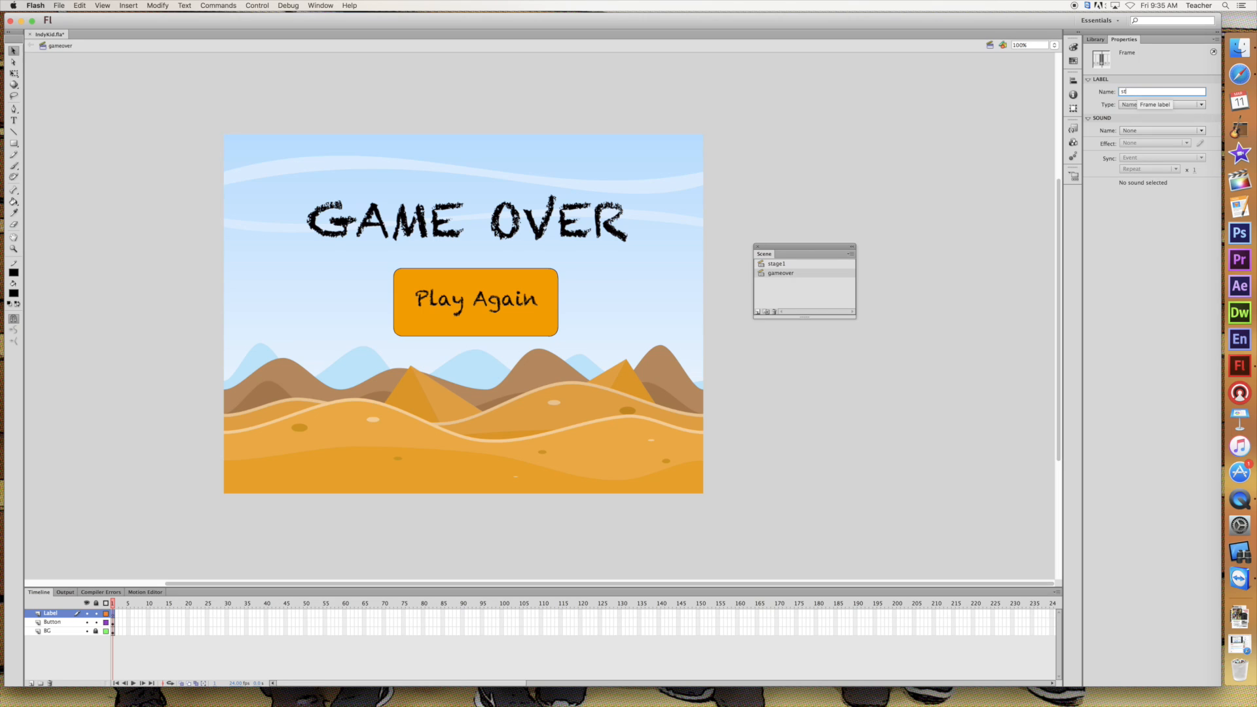
{"action": "type", "text": "agegameover"}
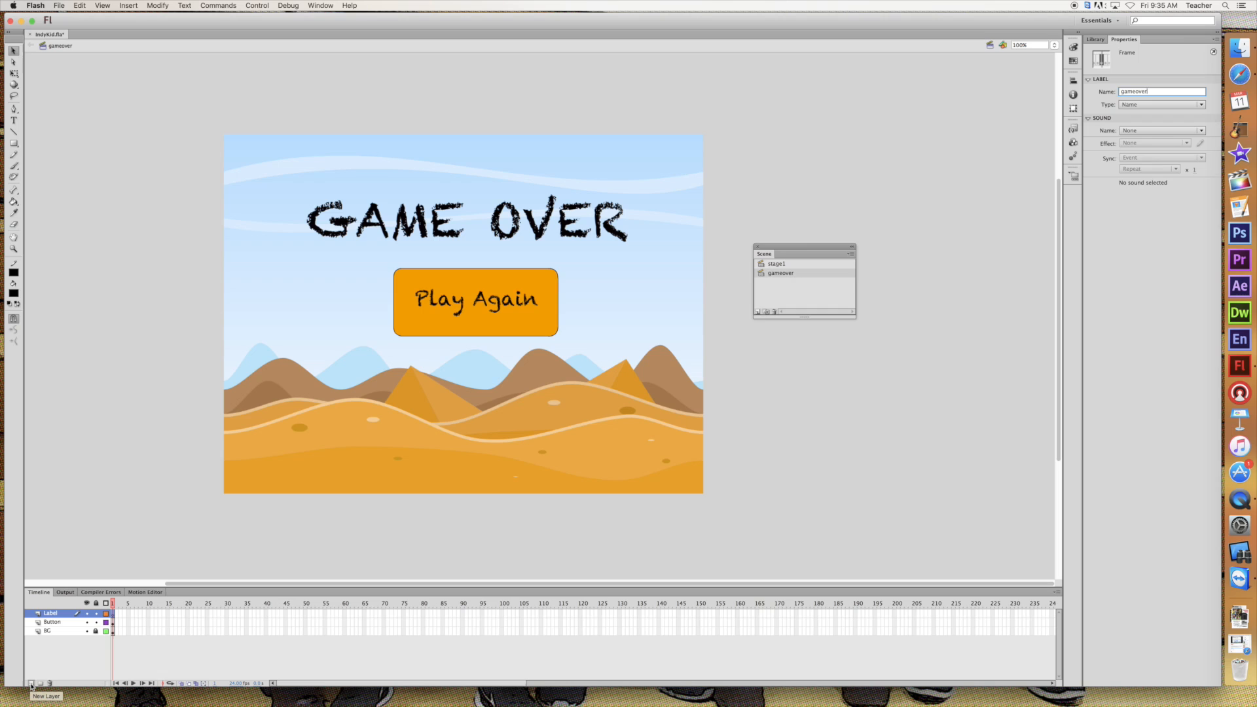
Add a new layer named Actions above the Label layer in the gameover scene
{"action": "left_click", "coordinate": [30, 682]}
{"action": "double_click", "coordinate": [51, 614]}
{"action": "type", "text": "Actions"}
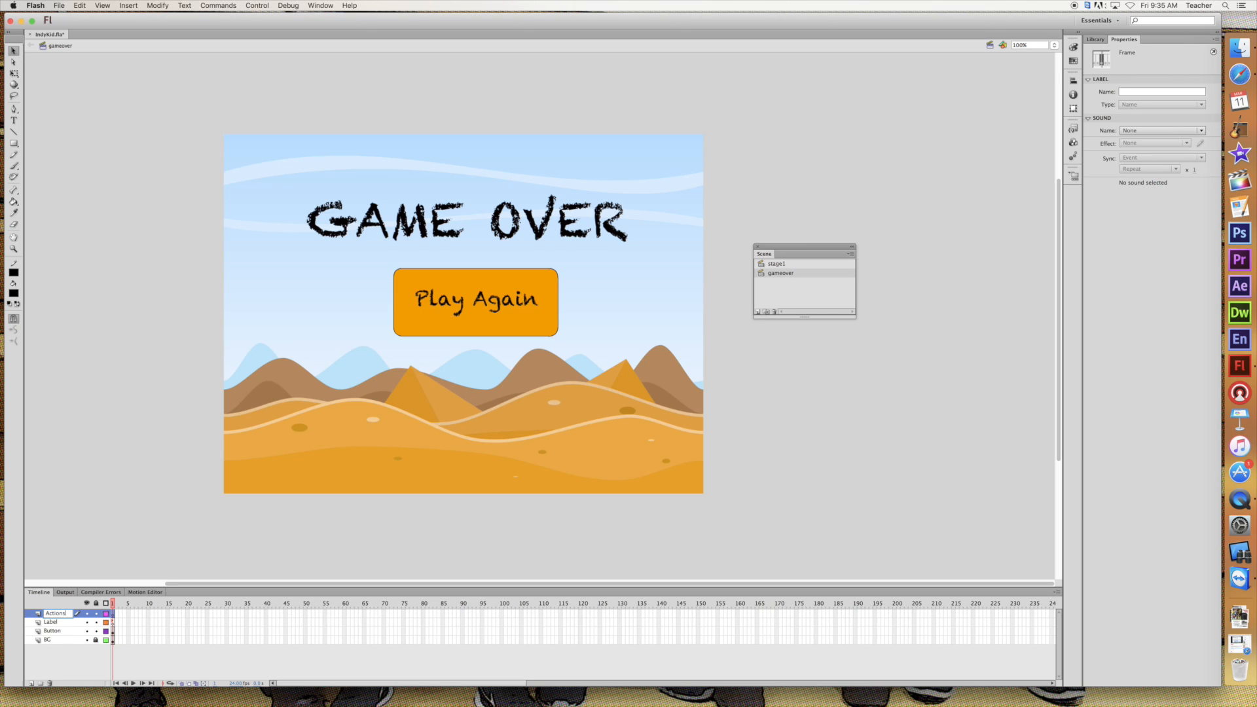
{"action": "key", "text": "Return"}
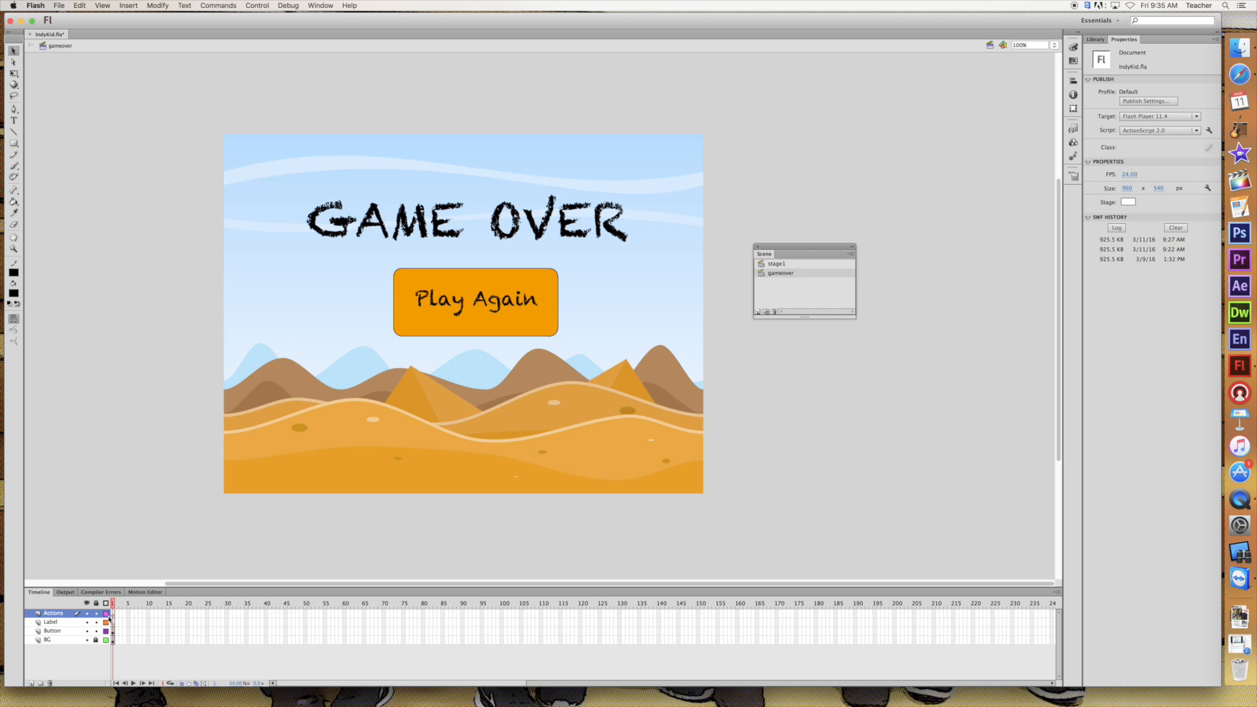
Add the script stop(); to the first frame of the gameover scene's Actions layer
{"action": "left_click", "coordinate": [114, 614]}
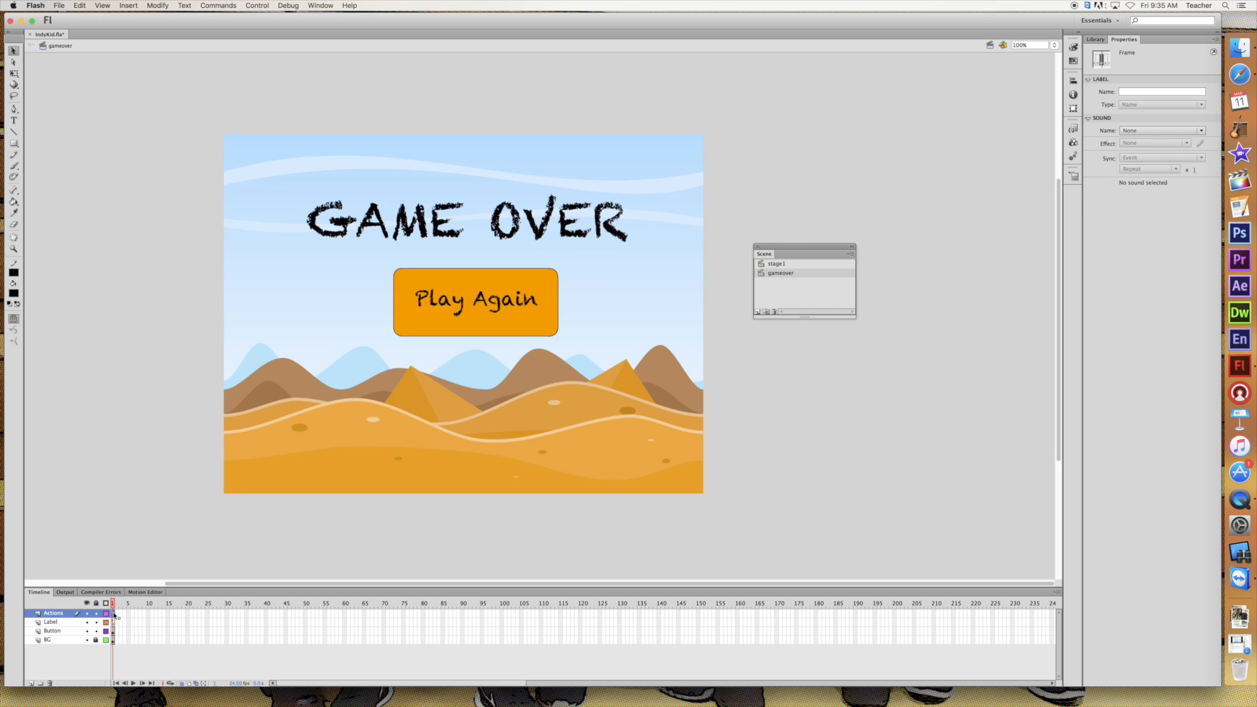
{"action": "right_click", "coordinate": [114, 614]}
{"action": "left_click", "coordinate": [135, 688]}
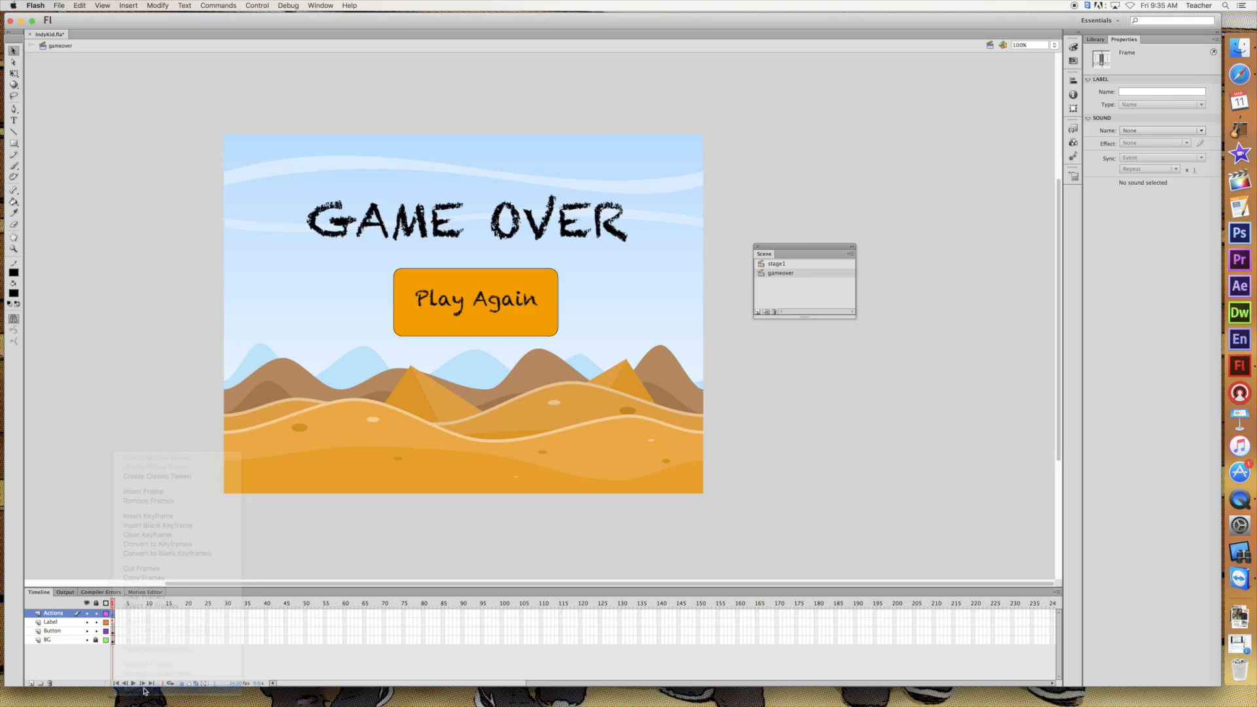
{"action": "type", "text": "stop();"}
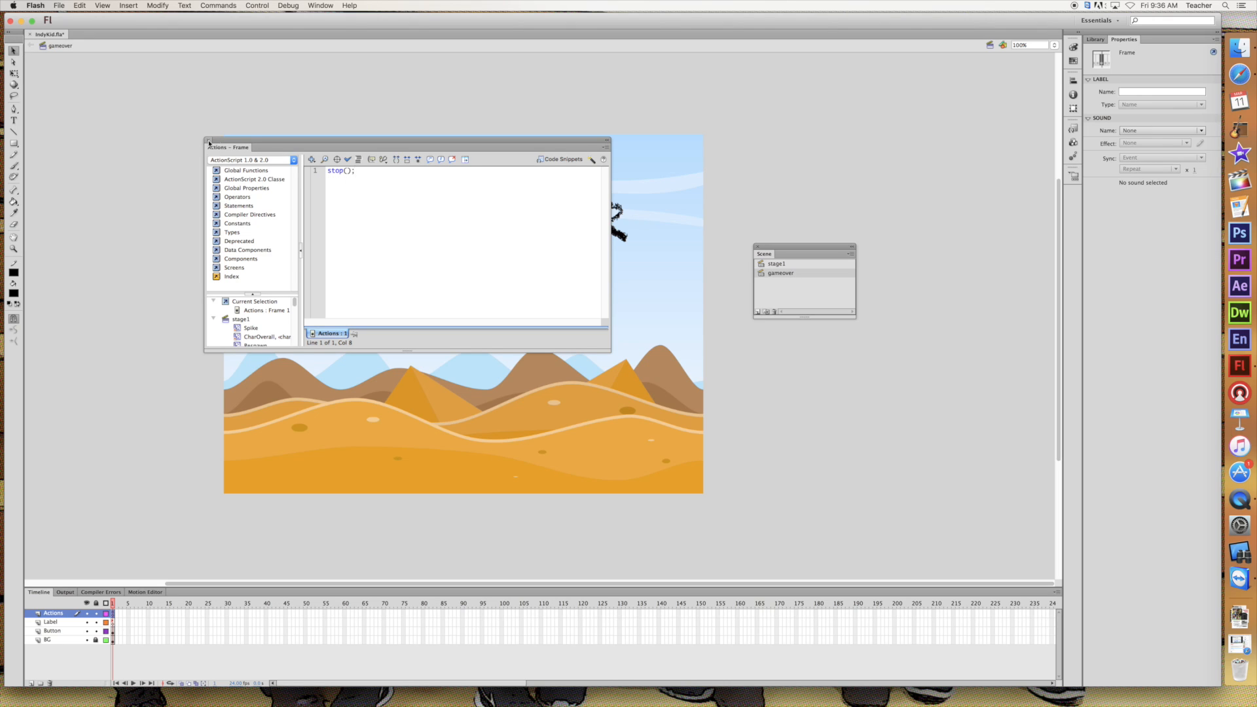
{"action": "left_click", "coordinate": [207, 140]}
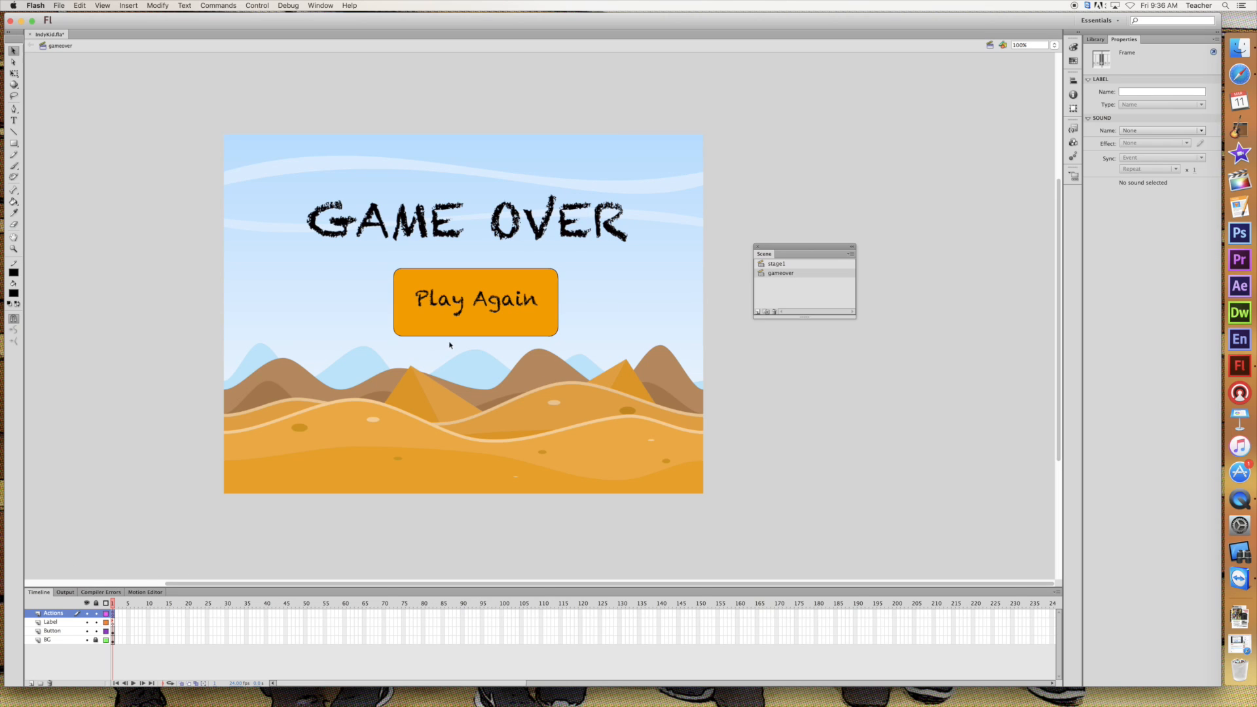
In the stage1 scene, add a layer named Label above the VCam layer and label its first frame
{"action": "left_click", "coordinate": [990, 46]}
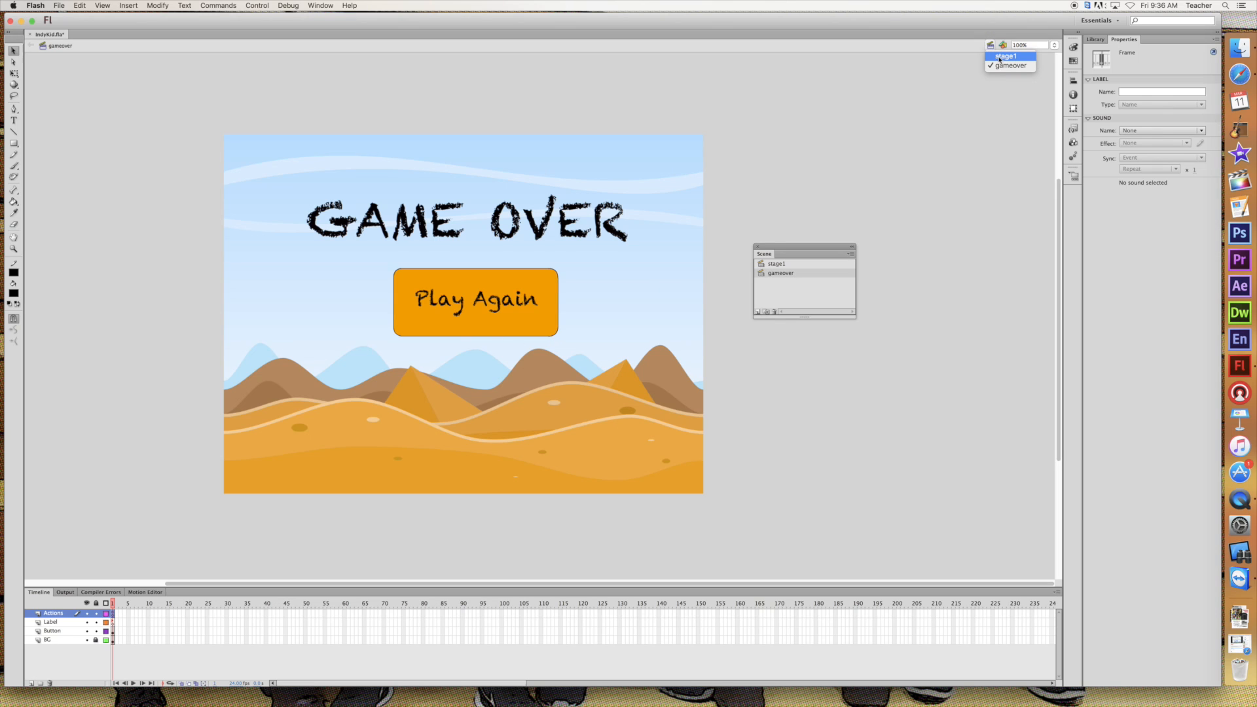
{"action": "left_click", "coordinate": [1003, 57]}
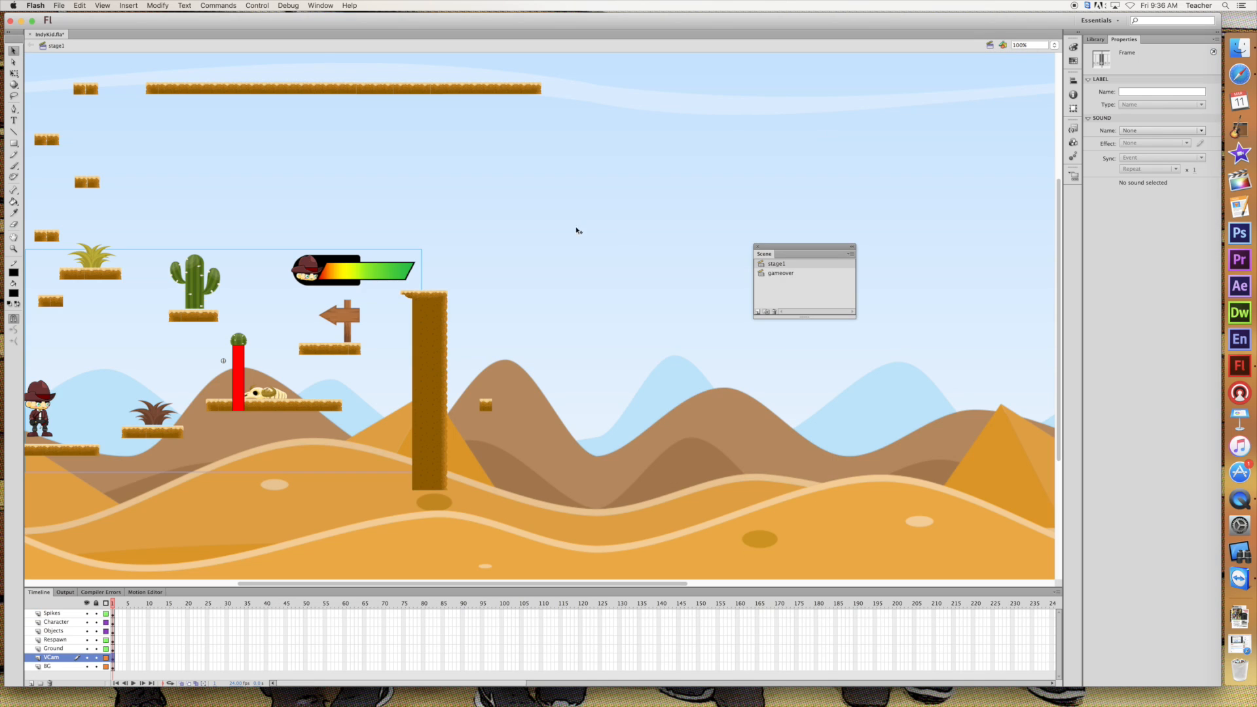
{"action": "left_click_drag", "start_coordinate": [385, 583], "coordinate": [289, 583]}
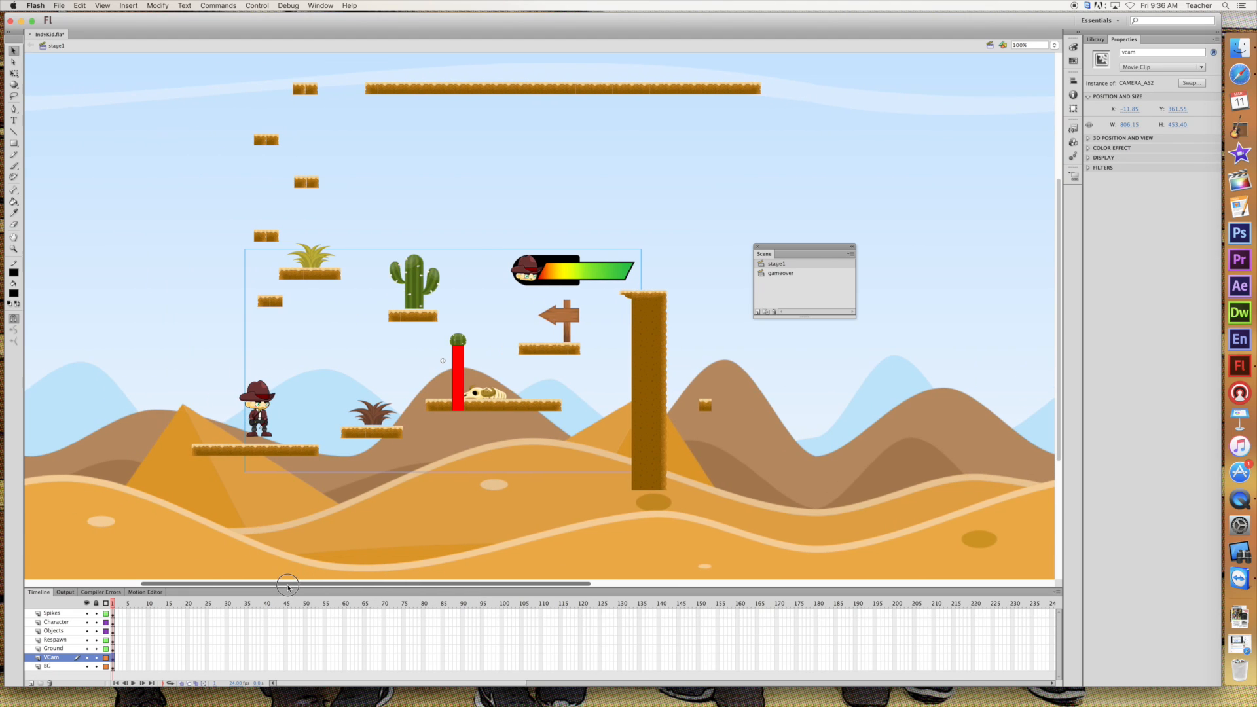
{"action": "left_click", "coordinate": [30, 683]}
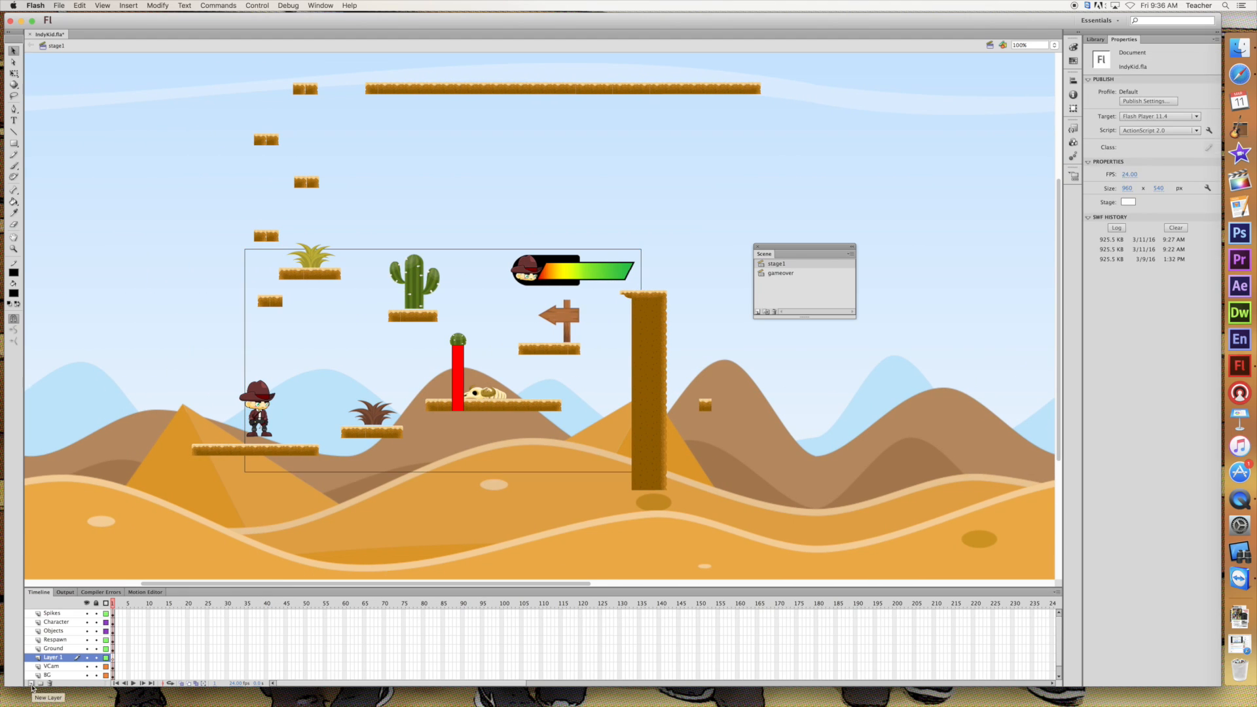
{"action": "double_click", "coordinate": [55, 657]}
{"action": "type", "text": "Label"}
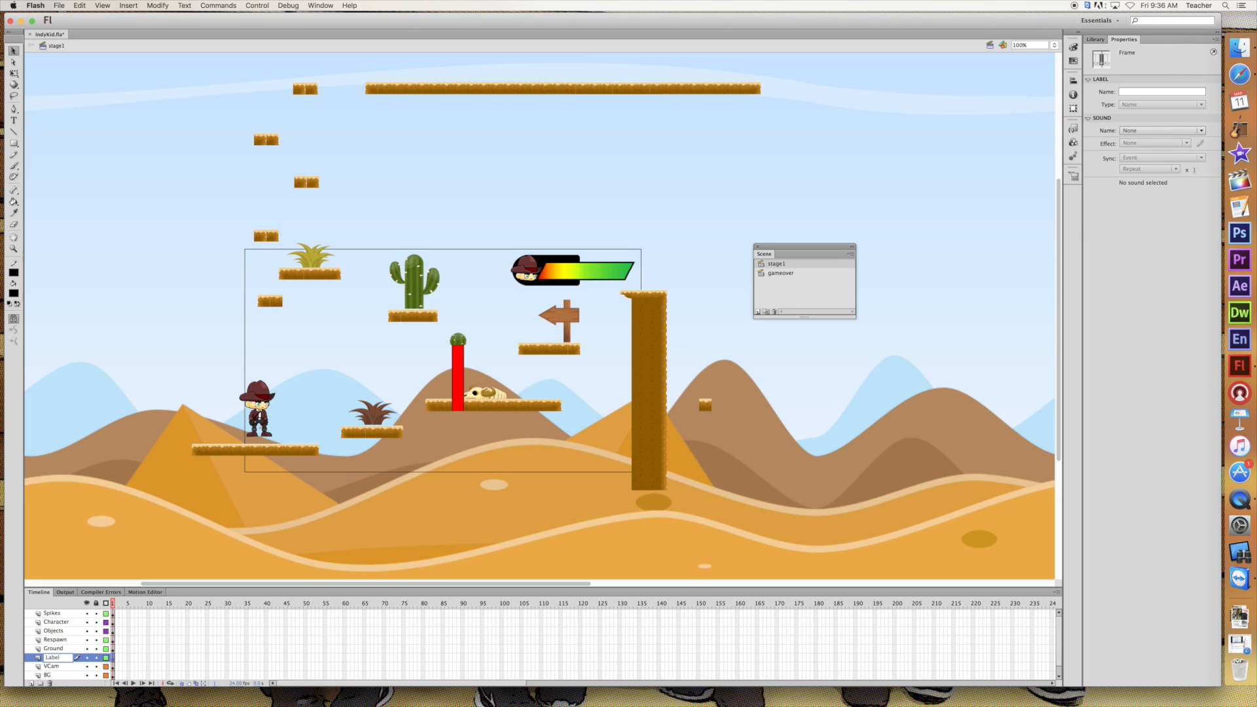
{"action": "key", "text": "Return"}
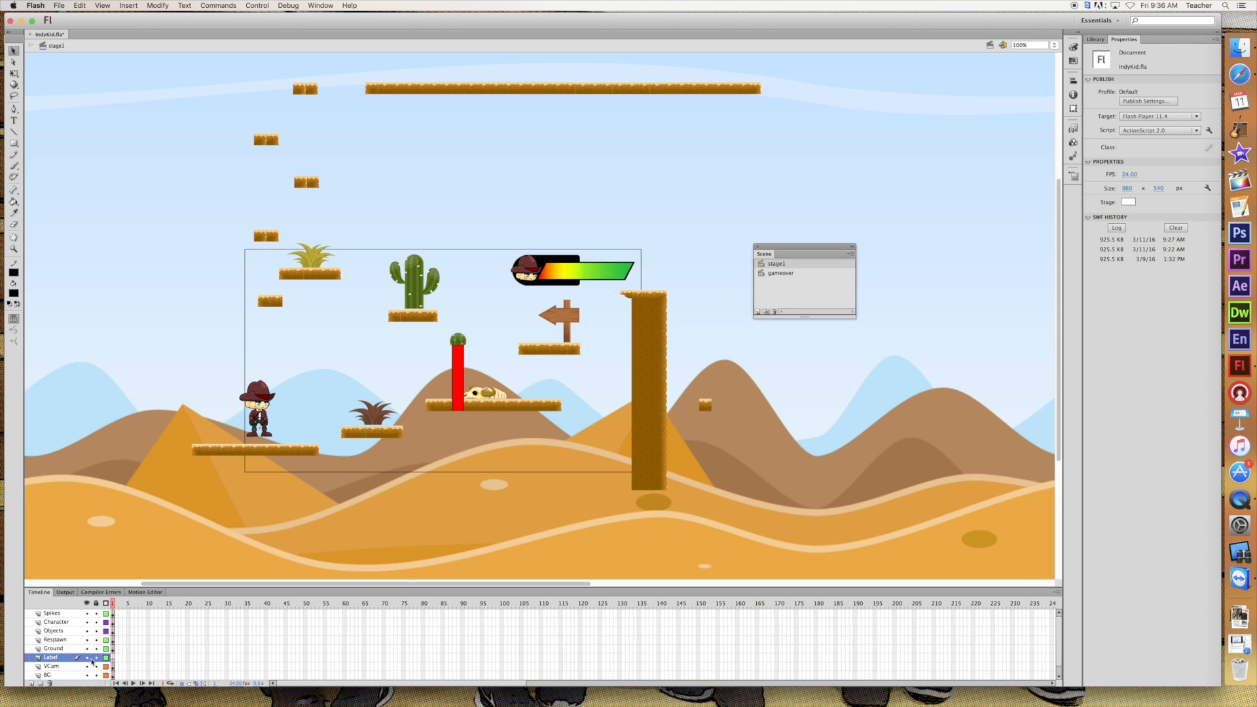
{"action": "left_click", "coordinate": [113, 658]}
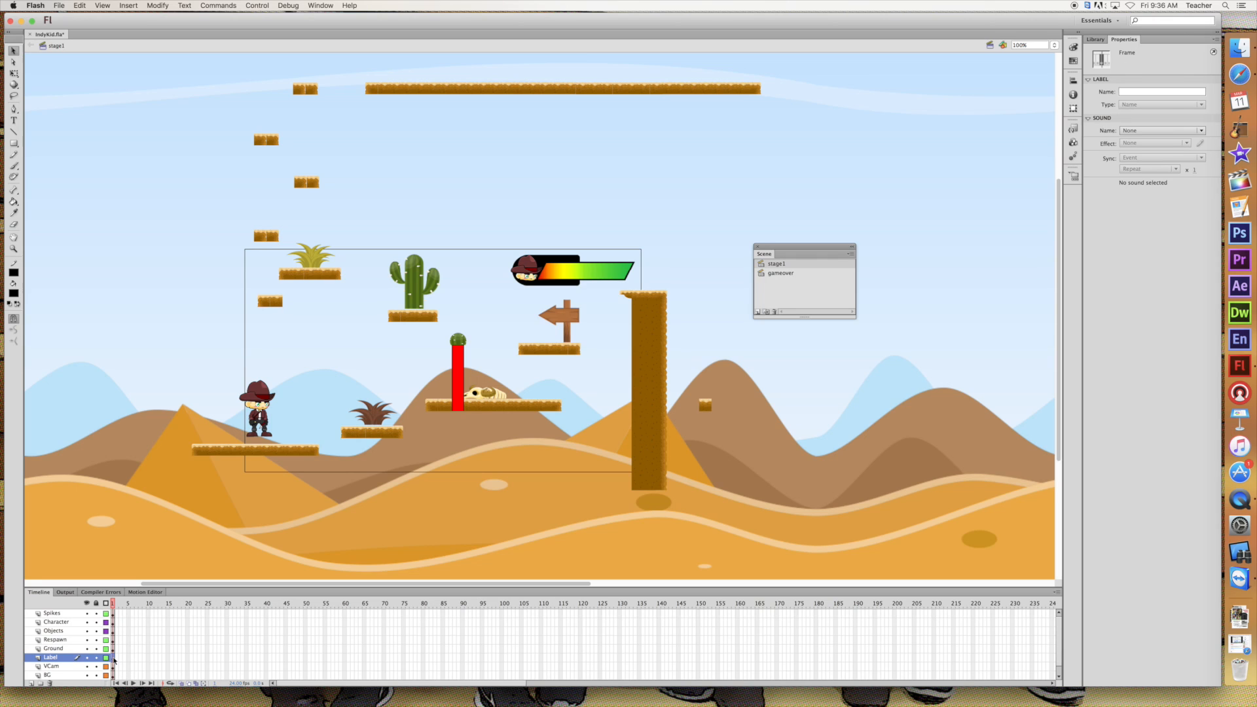
{"action": "left_click", "coordinate": [1133, 91]}
Add a new layer named Actions above the Label layer in the stage1 scene
{"action": "left_click", "coordinate": [31, 682]}
{"action": "double_click", "coordinate": [50, 658]}
{"action": "type", "text": "Actions"}
{"action": "key", "text": "Return"}
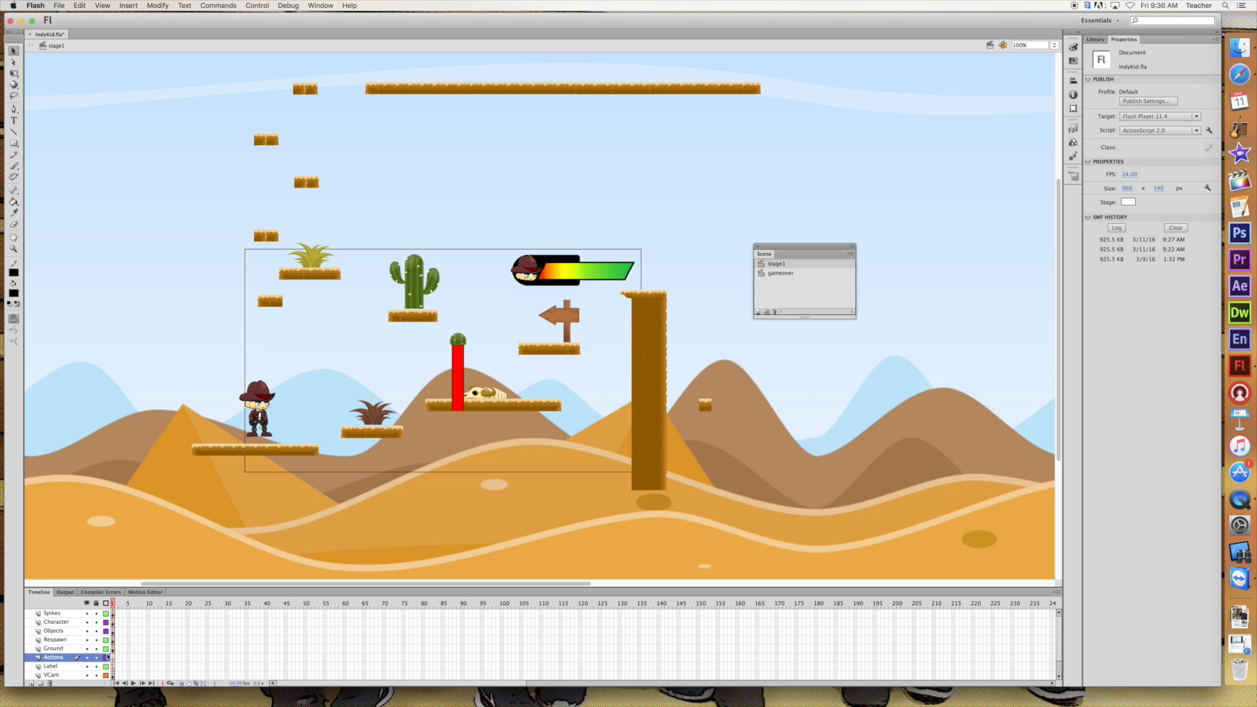
Add the script stop(); to the first frame of the stage1 scene's Actions layer
{"action": "left_click", "coordinate": [114, 658]}
{"action": "right_click", "coordinate": [114, 660]}
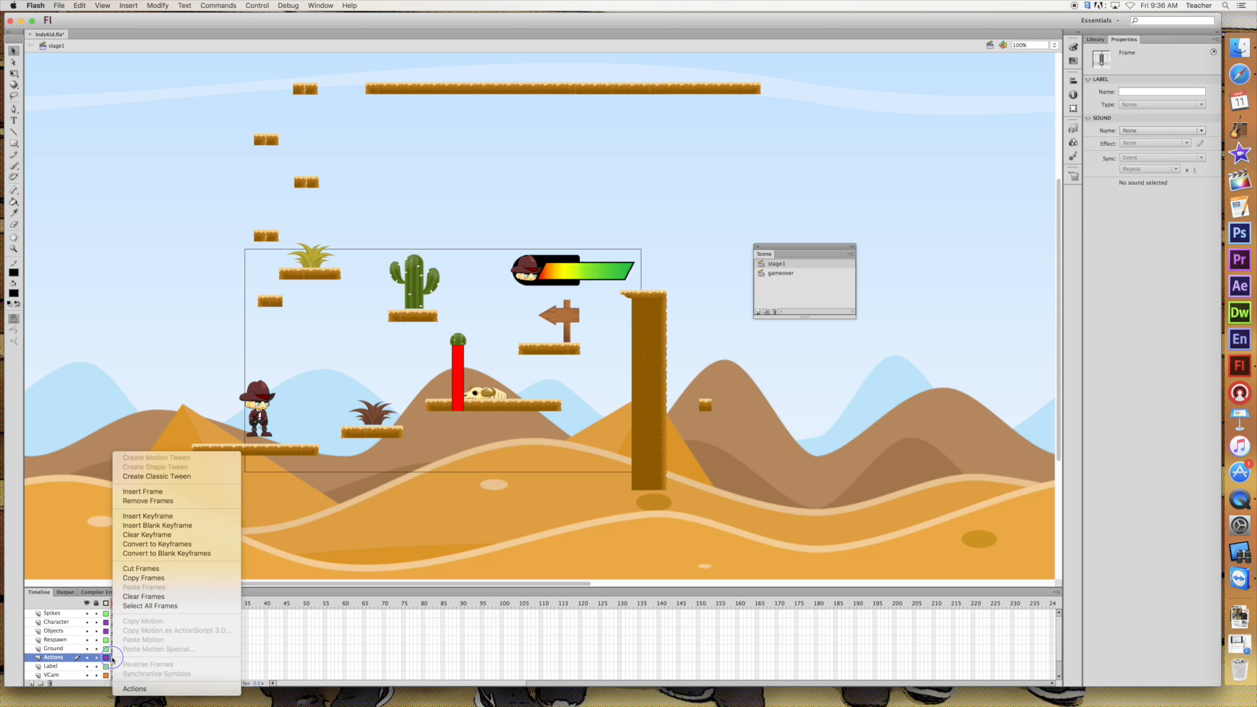
{"action": "left_click", "coordinate": [144, 688]}
{"action": "type", "text": "stop();"}
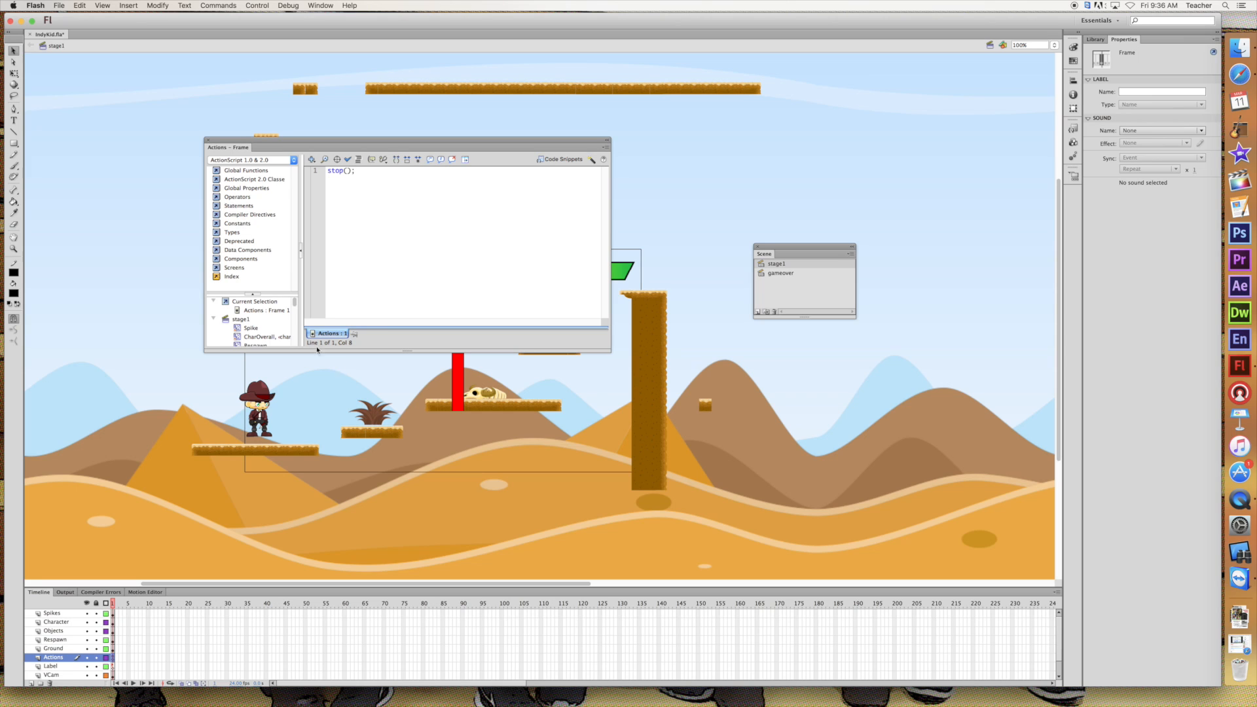
{"action": "left_click_drag", "start_coordinate": [216, 141], "coordinate": [207, 141]}
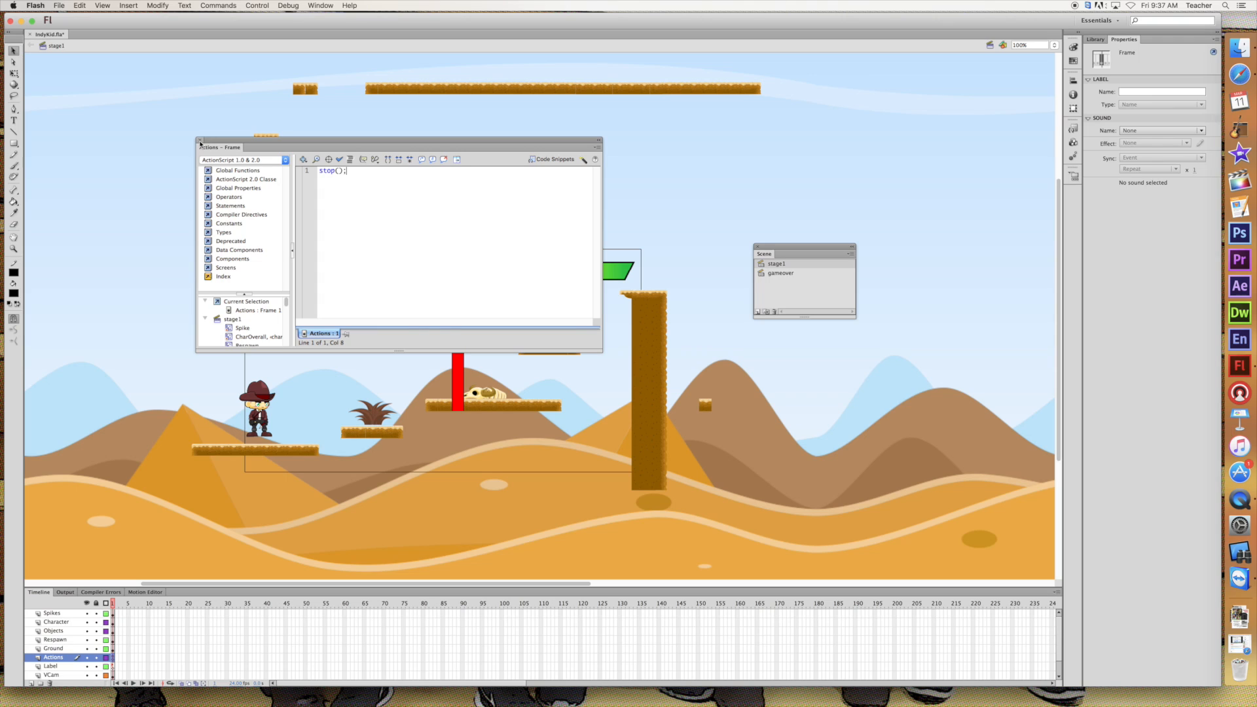
{"action": "left_click", "coordinate": [200, 140]}
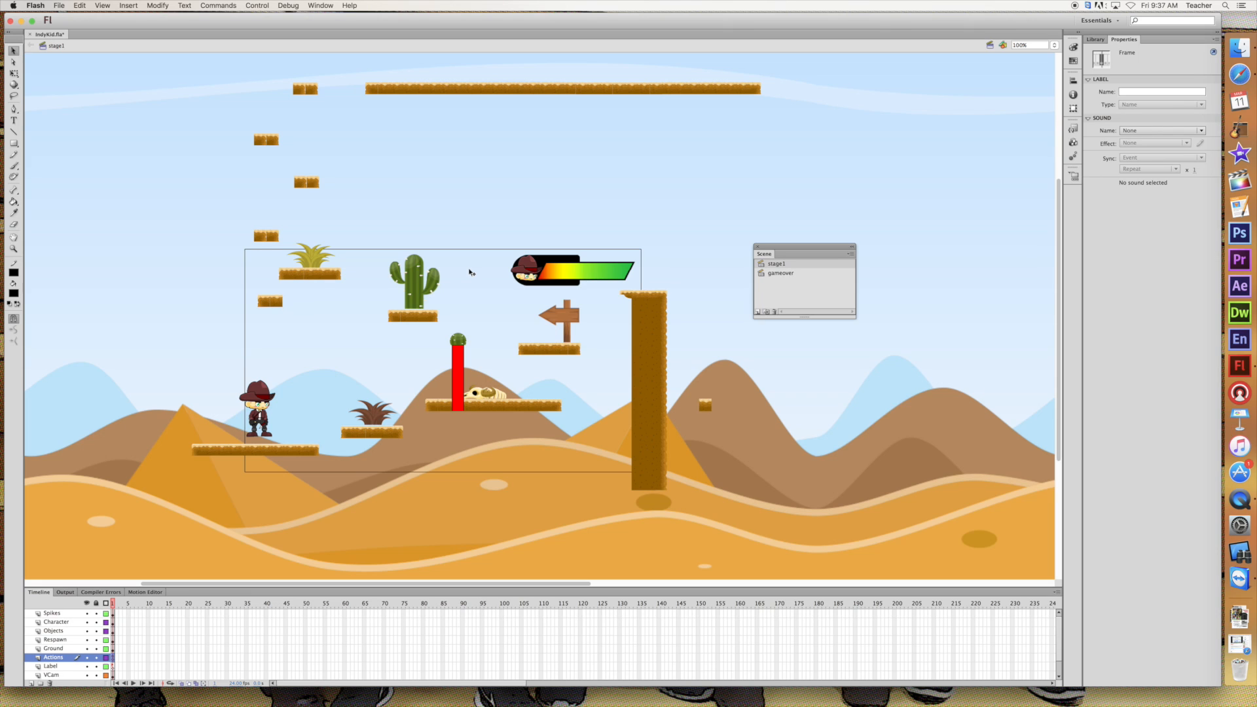
Test the movie, moving the character across the platforms near the swinging spike until the game ends
{"action": "key", "text": "super+Return"}
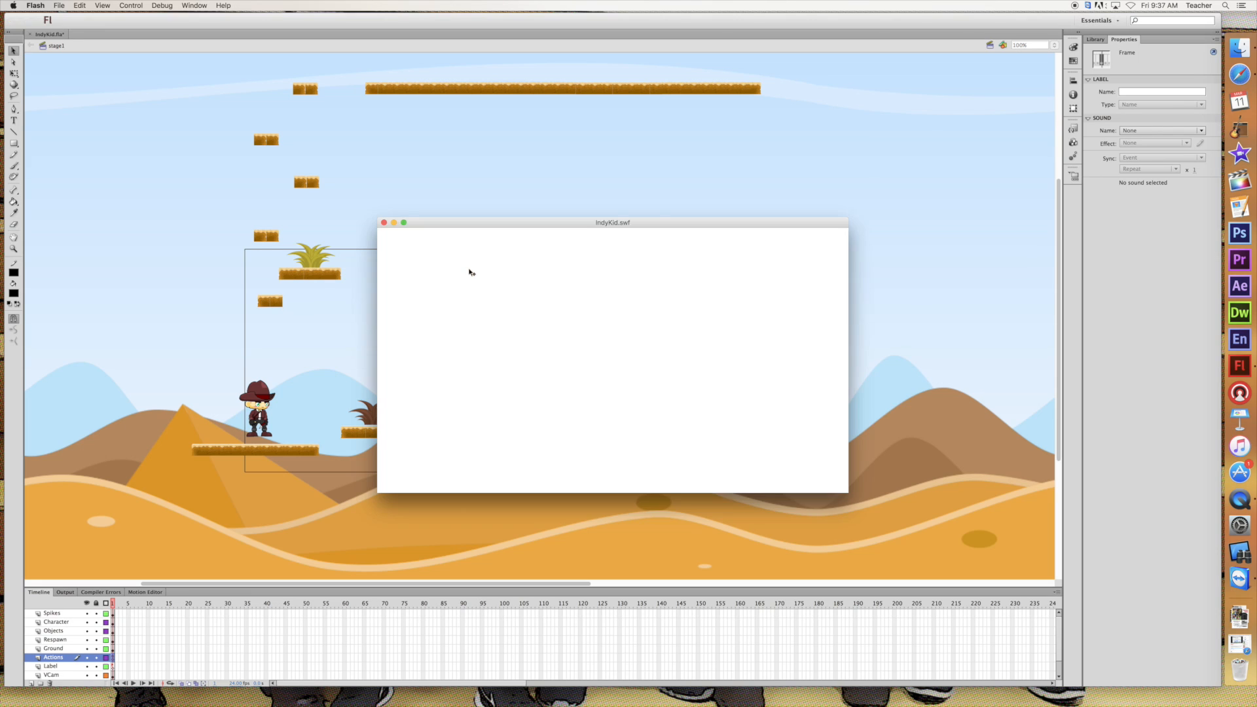
{"action": "key", "text": "Right"}
{"action": "key", "text": "Up"}
{"action": "key", "text": "Left"}
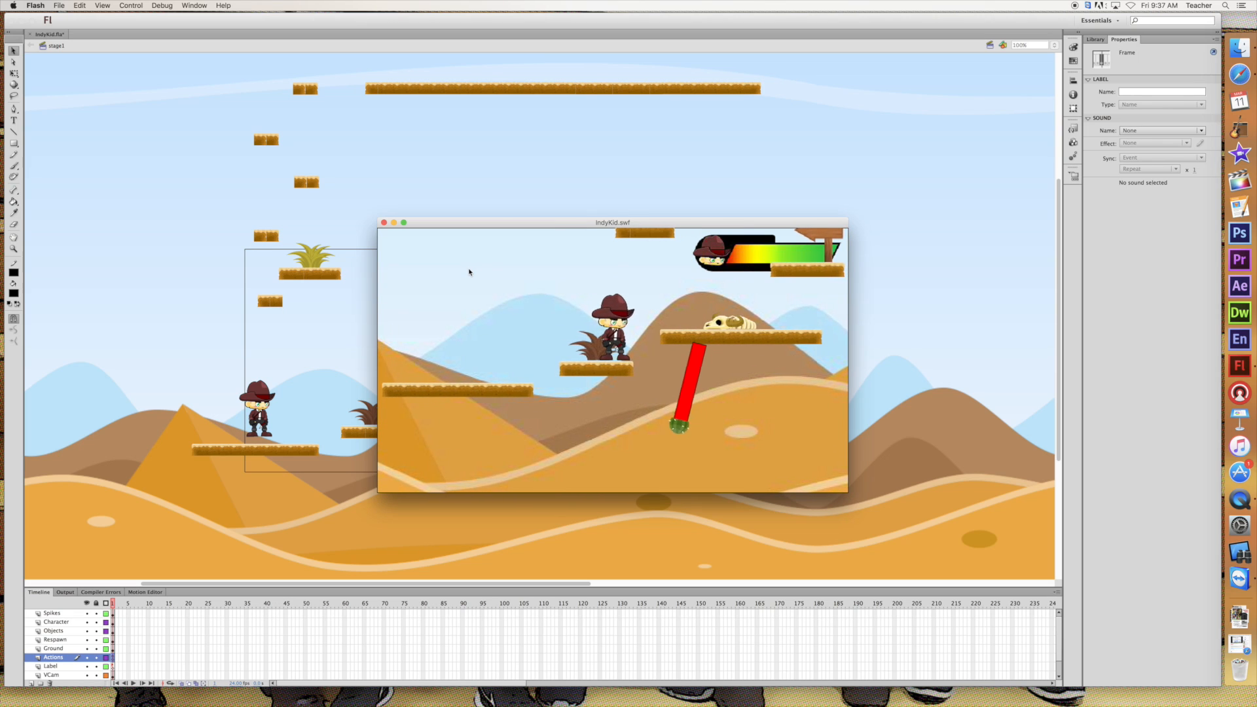
{"action": "key", "text": "Up"}
{"action": "key", "text": "Right"}
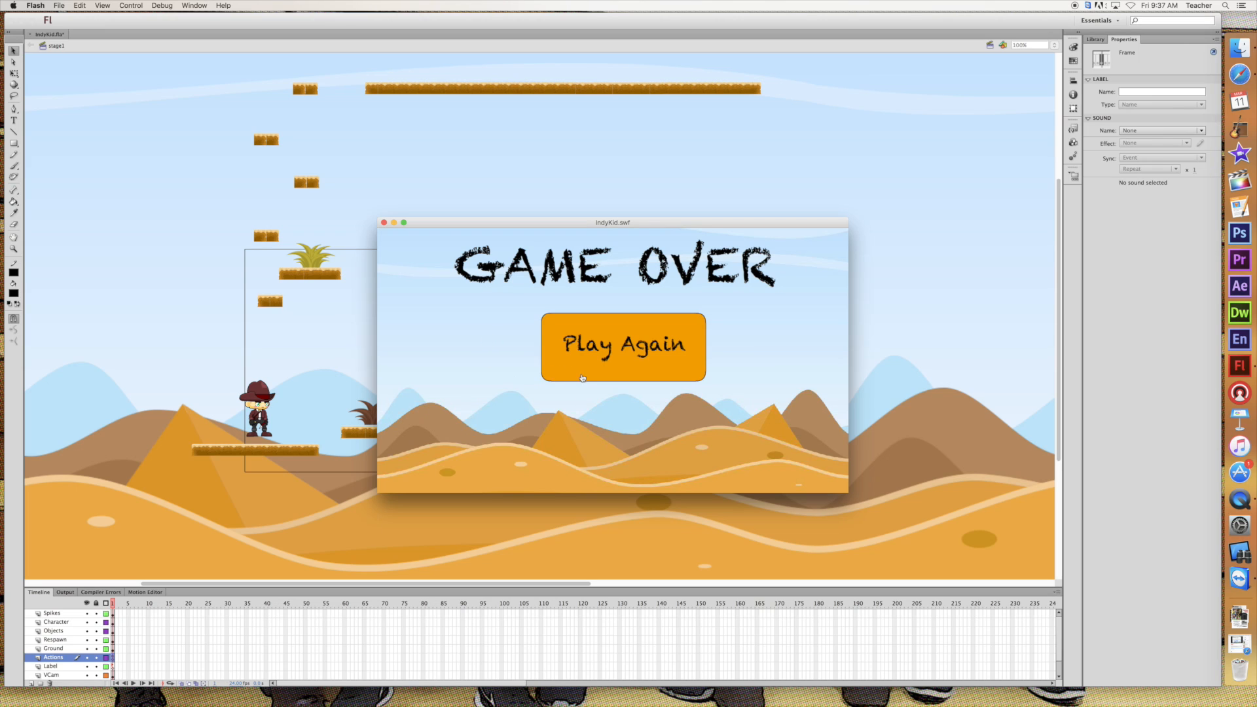
Restart the game with Play Again and move the character back and forth across the platforms near the swinging spike until the game ends
{"action": "left_click", "coordinate": [621, 376]}
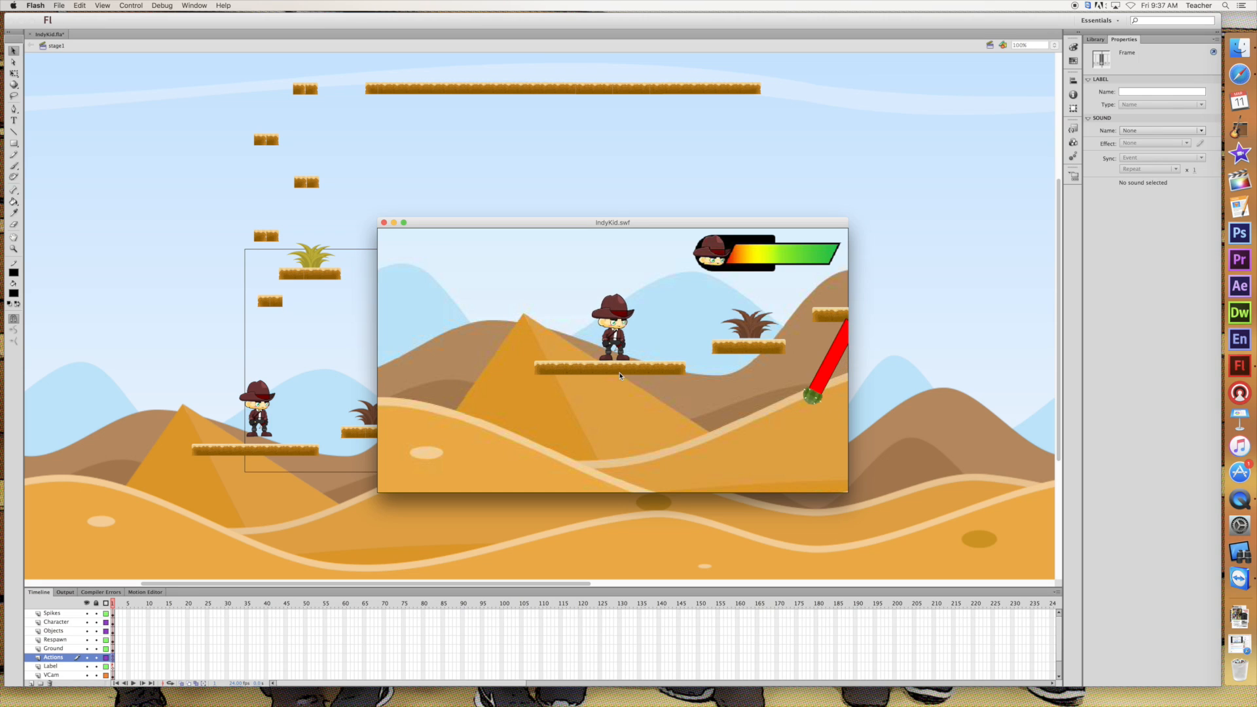
{"action": "key", "text": "Right"}
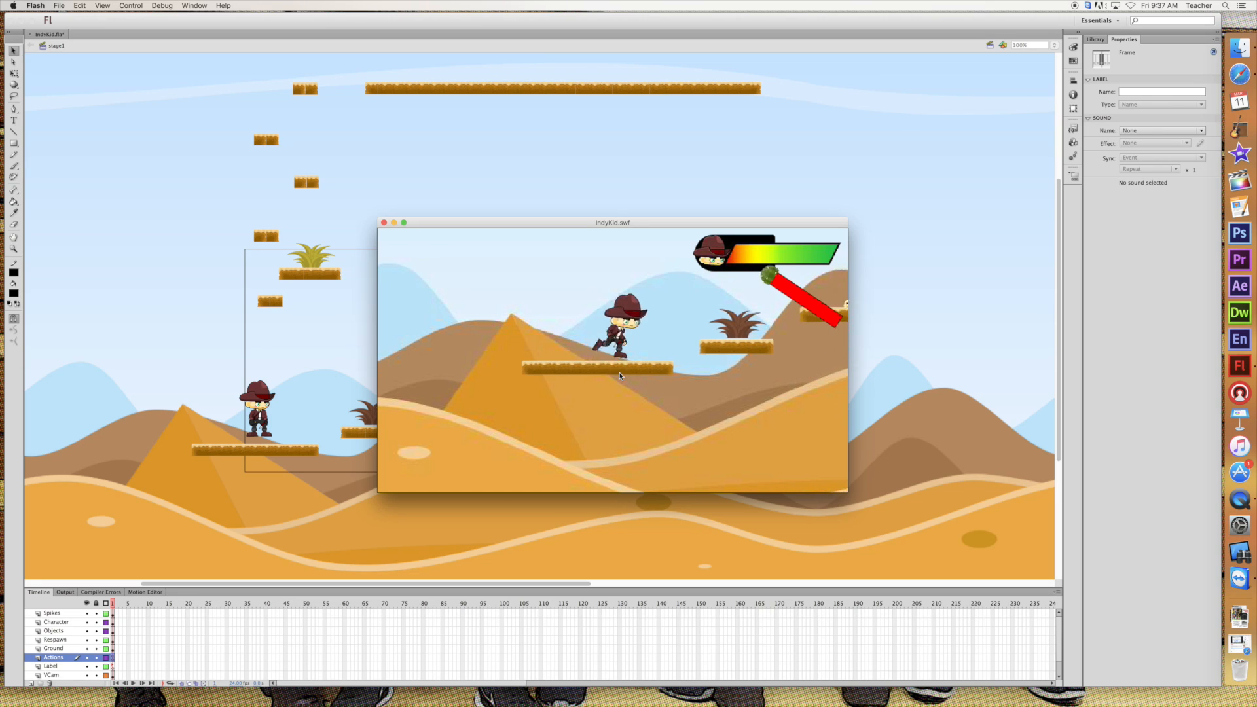
{"action": "key", "text": "Up"}
{"action": "key", "text": "Left"}
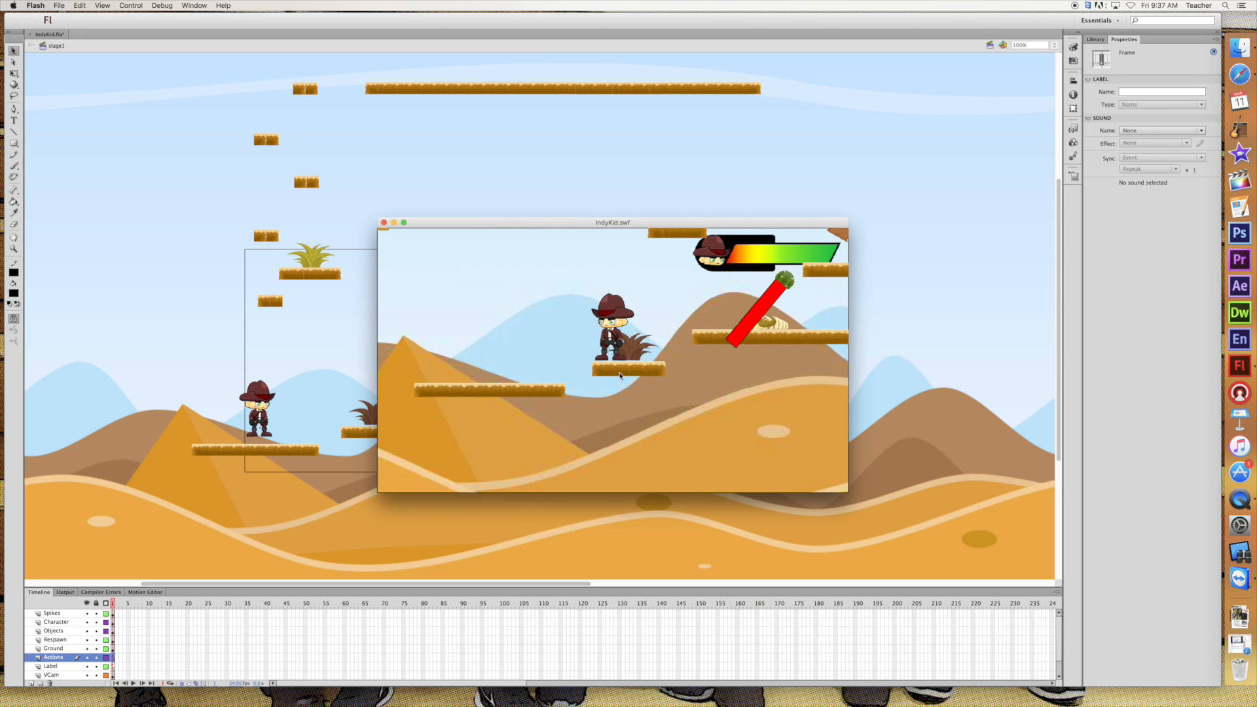
{"action": "key", "text": "Up"}
{"action": "key", "text": "Left"}
{"action": "key", "text": "Right"}
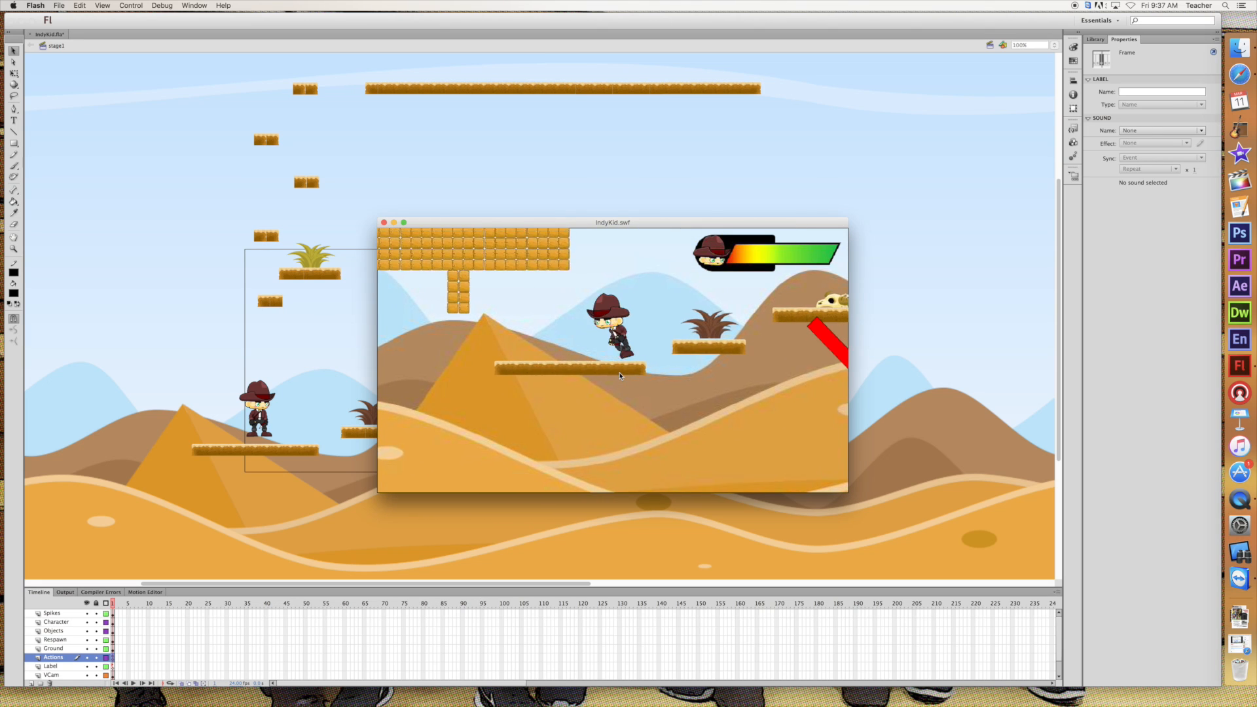
{"action": "key", "text": "Right"}
{"action": "key", "text": "Up"}
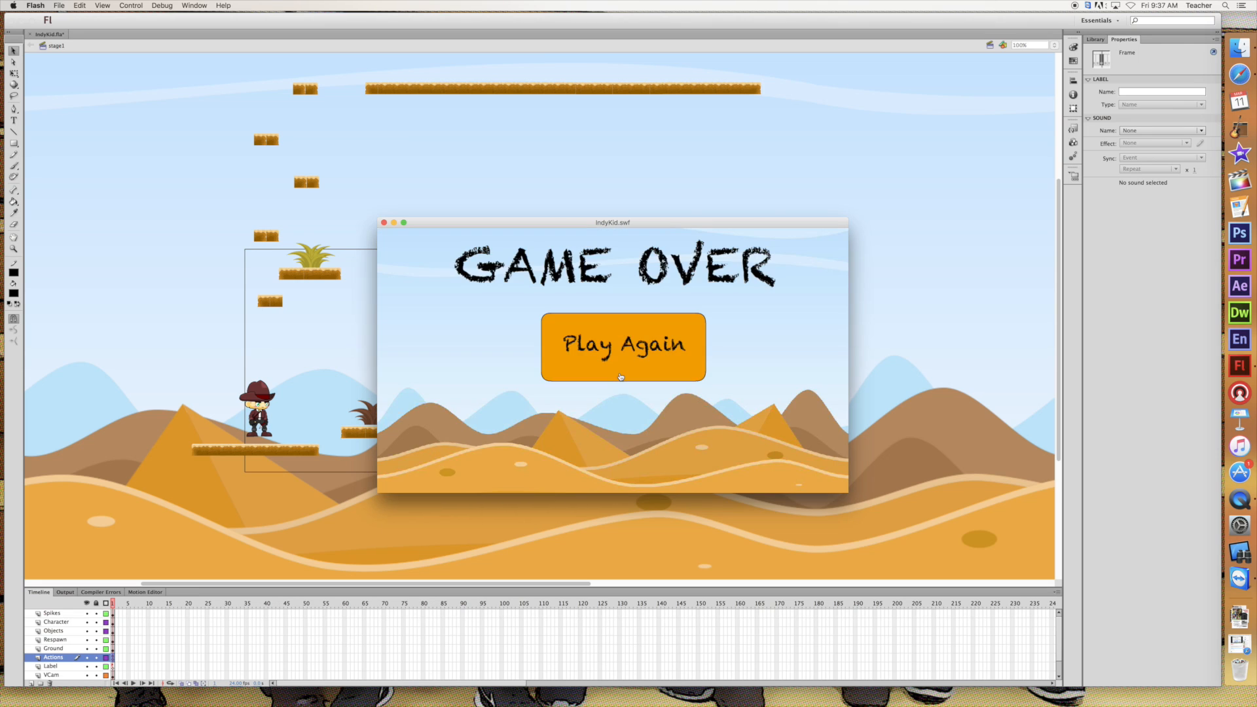
Replay from the game over screen once more and reposition the IndyKid.swf test window higher over the stage
{"action": "left_click", "coordinate": [583, 378]}
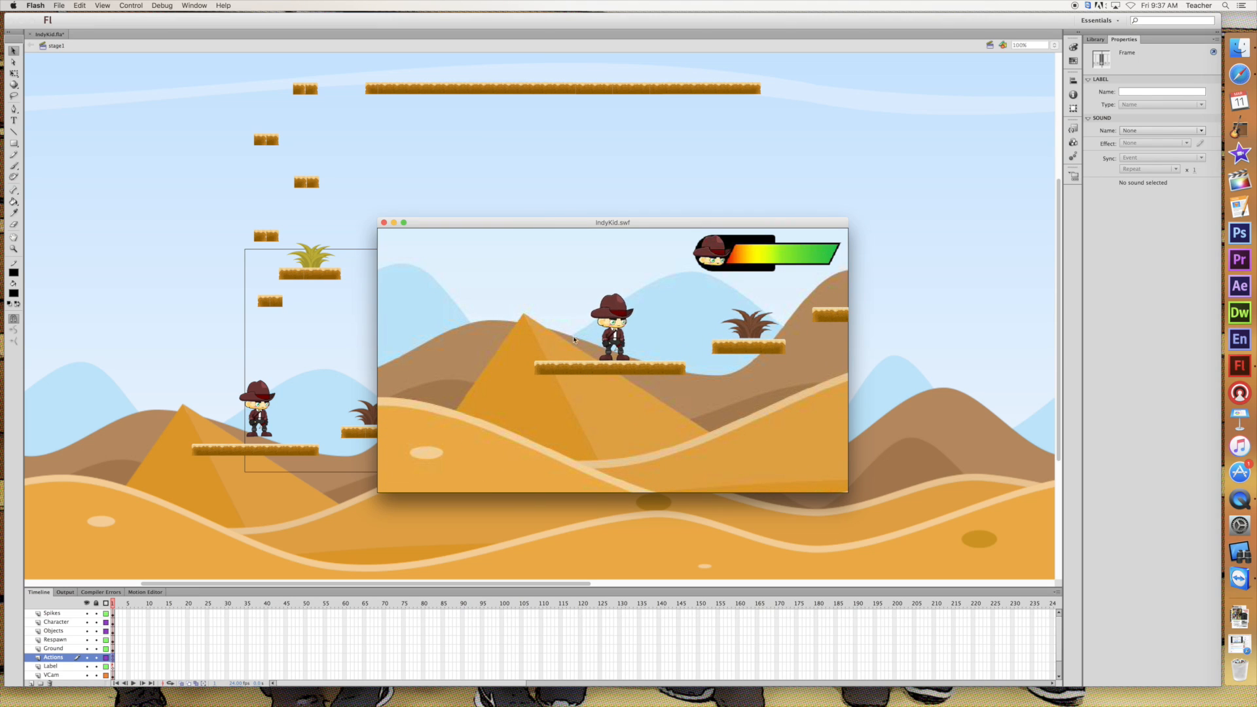
{"action": "left_click_drag", "start_coordinate": [511, 224], "coordinate": [472, 188]}
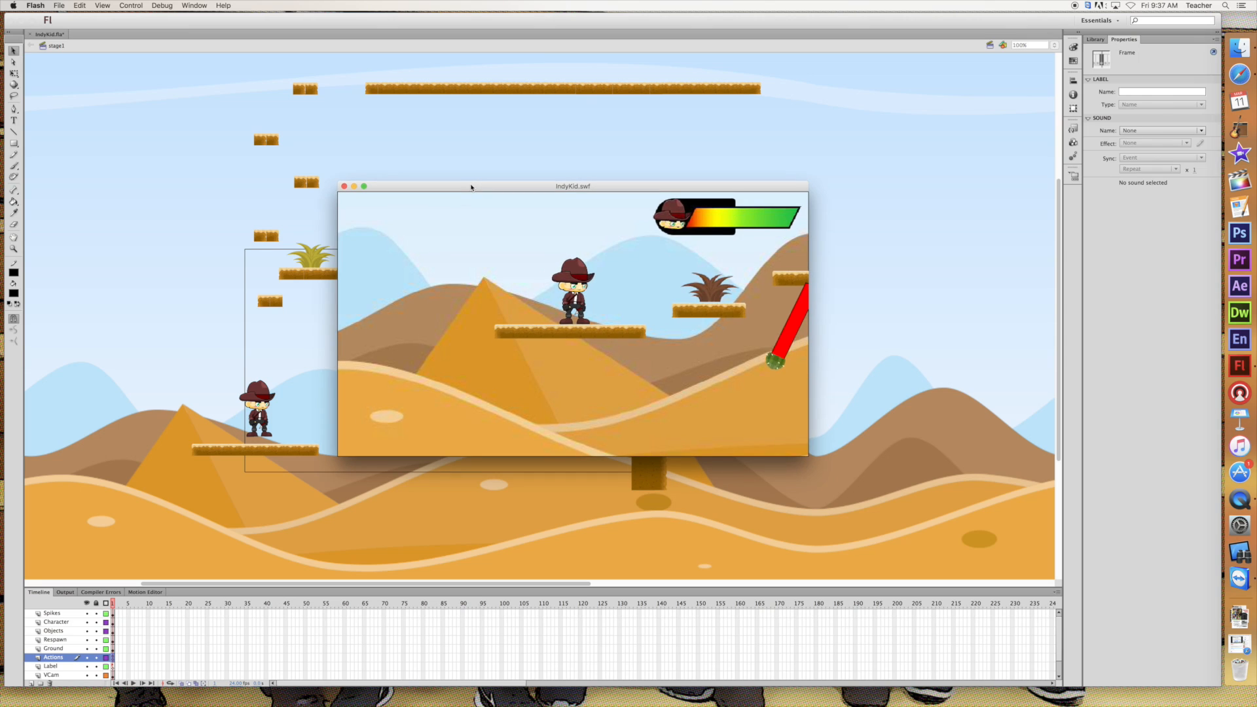